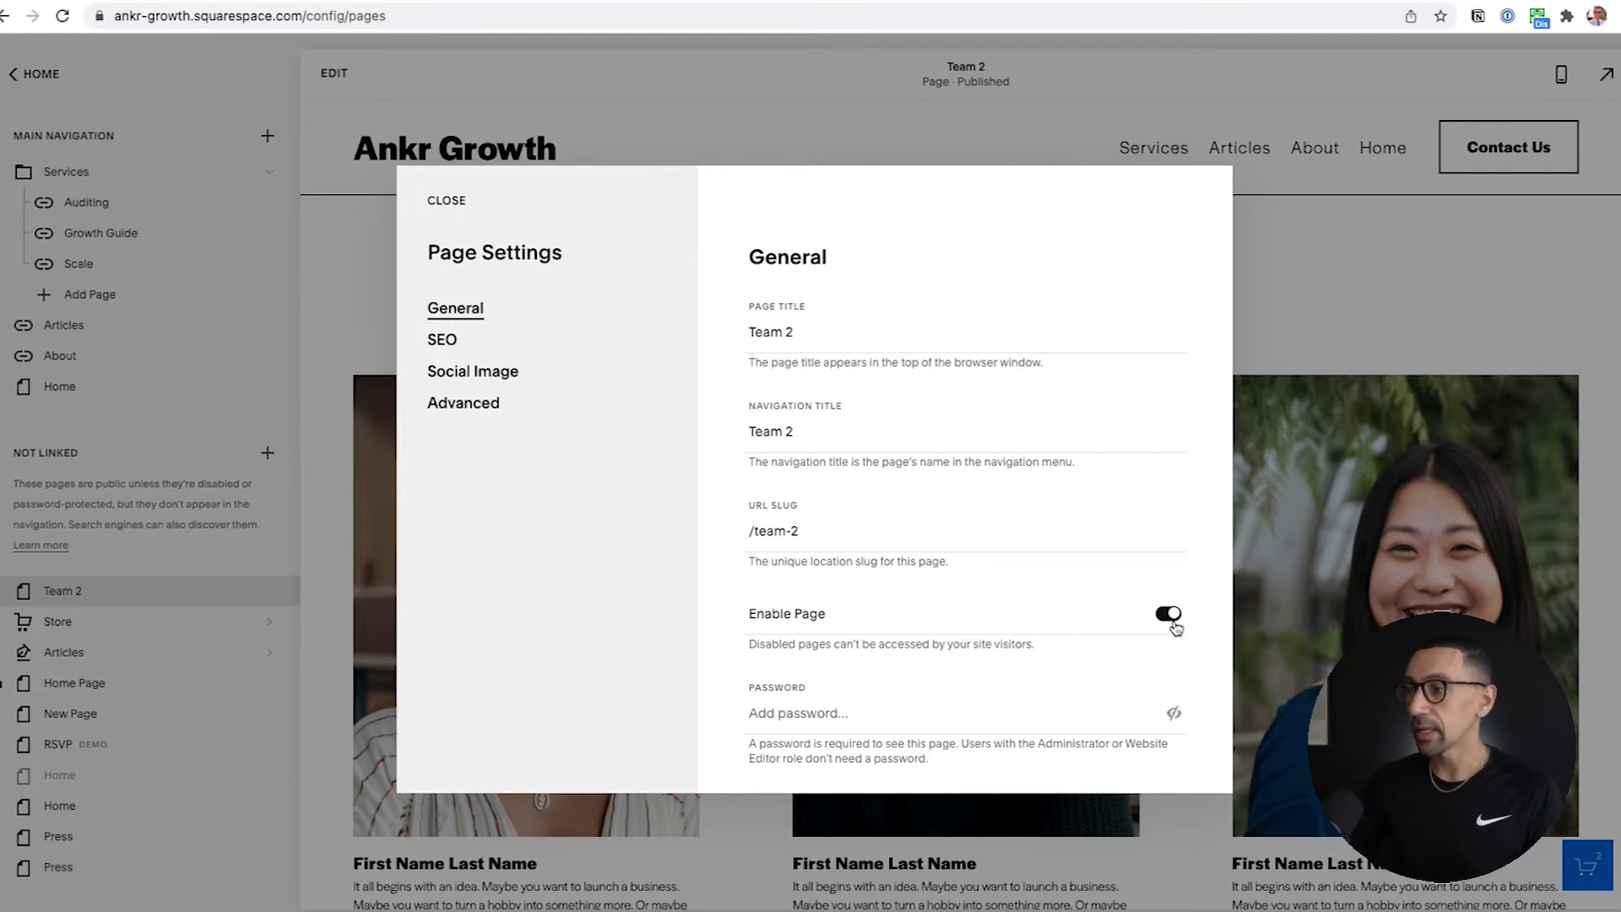
Move the Team 2 page into the main navigation between About and Home, and return it to the start of the unlinked pages.
left_click(143, 519)
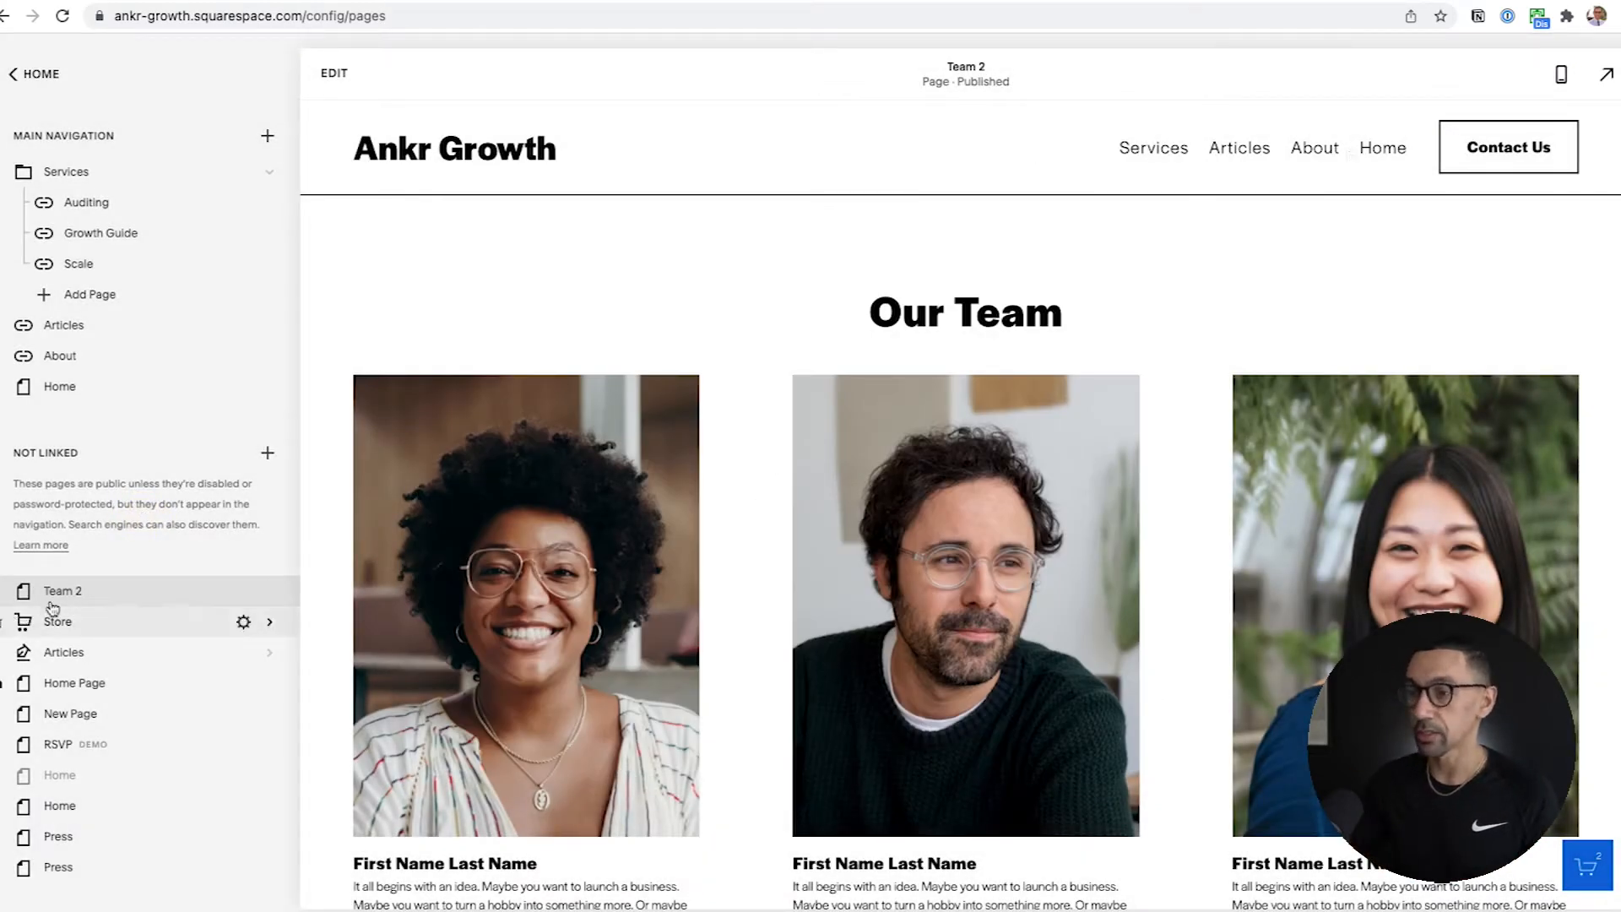
left_click_drag(61, 595, 61, 386)
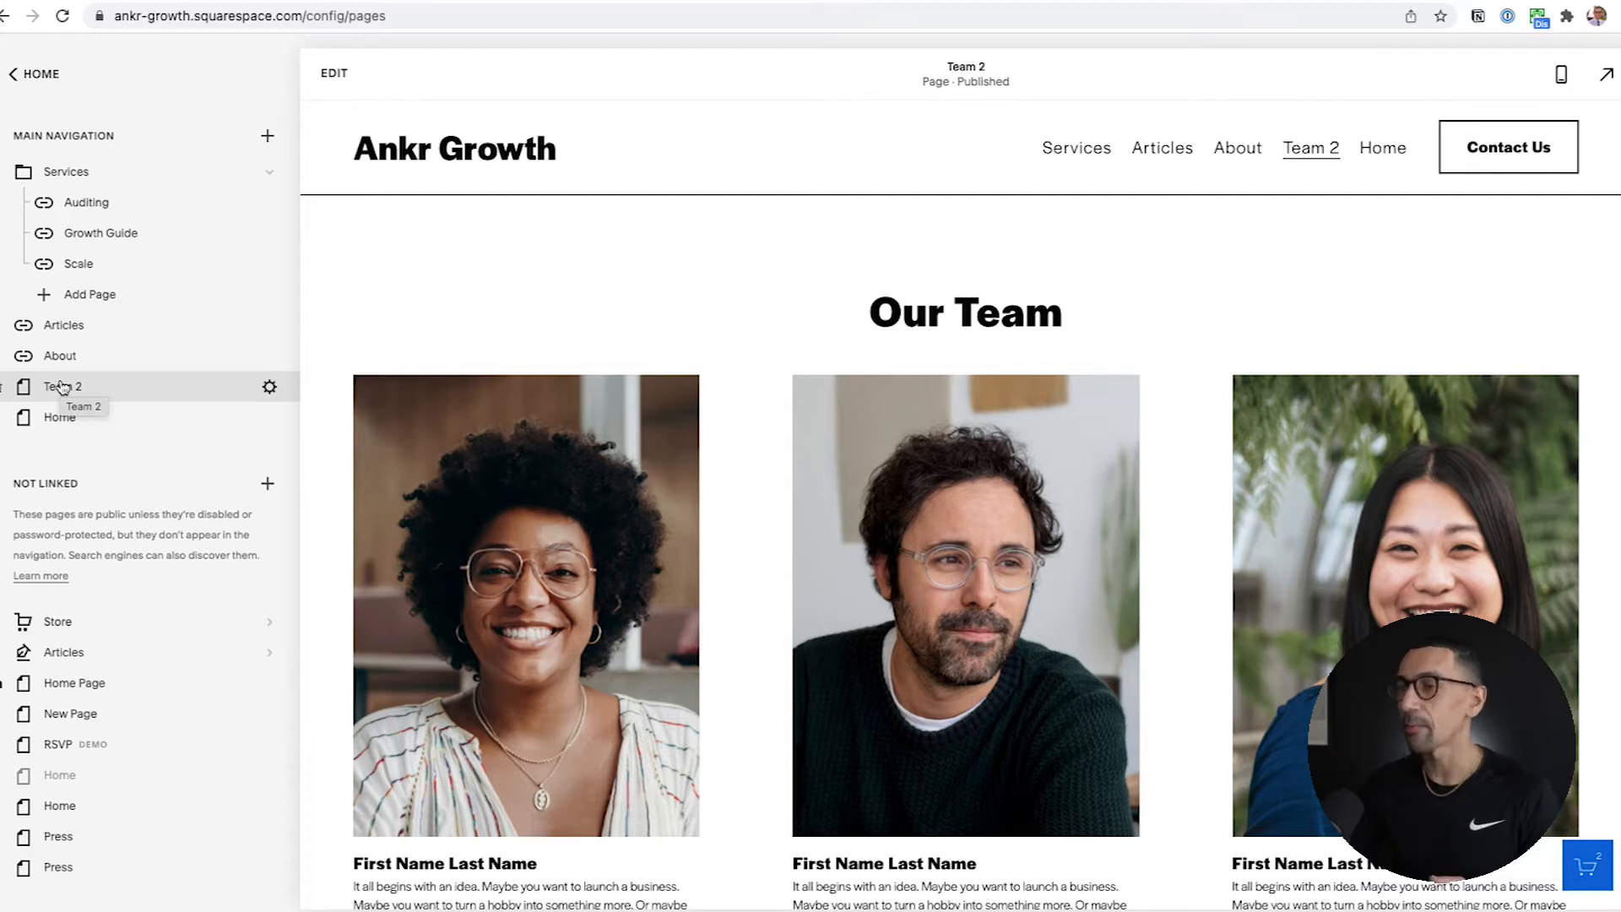
left_click_drag(61, 387, 73, 595)
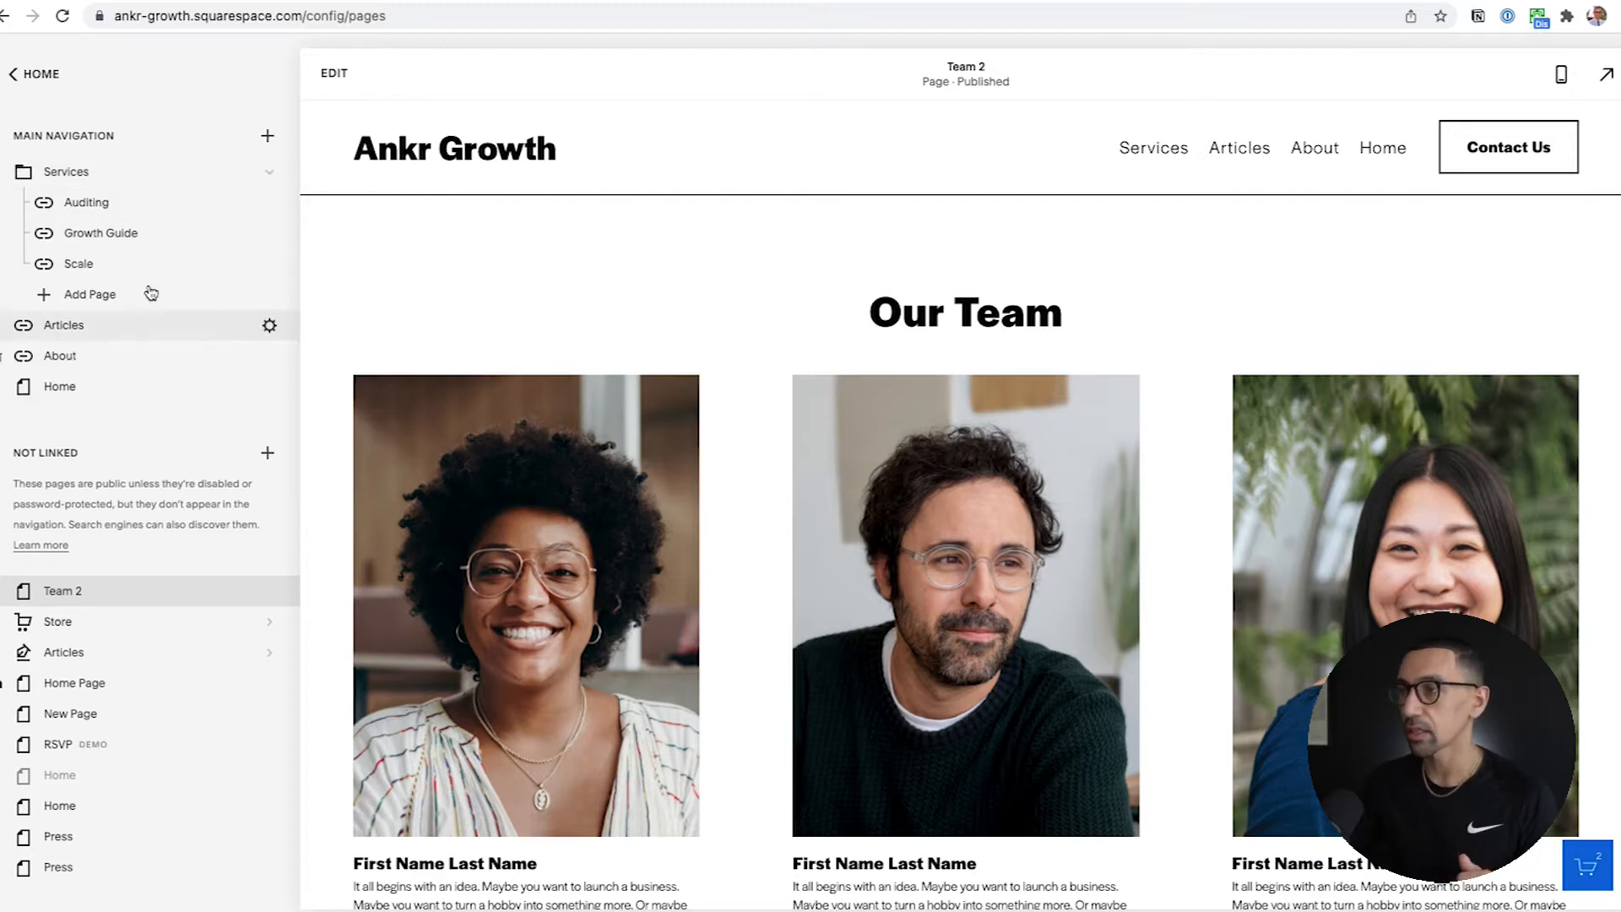
Add a main navigation link titled "Our Team" that points to the /team-2 page, and save it.
left_click(268, 140)
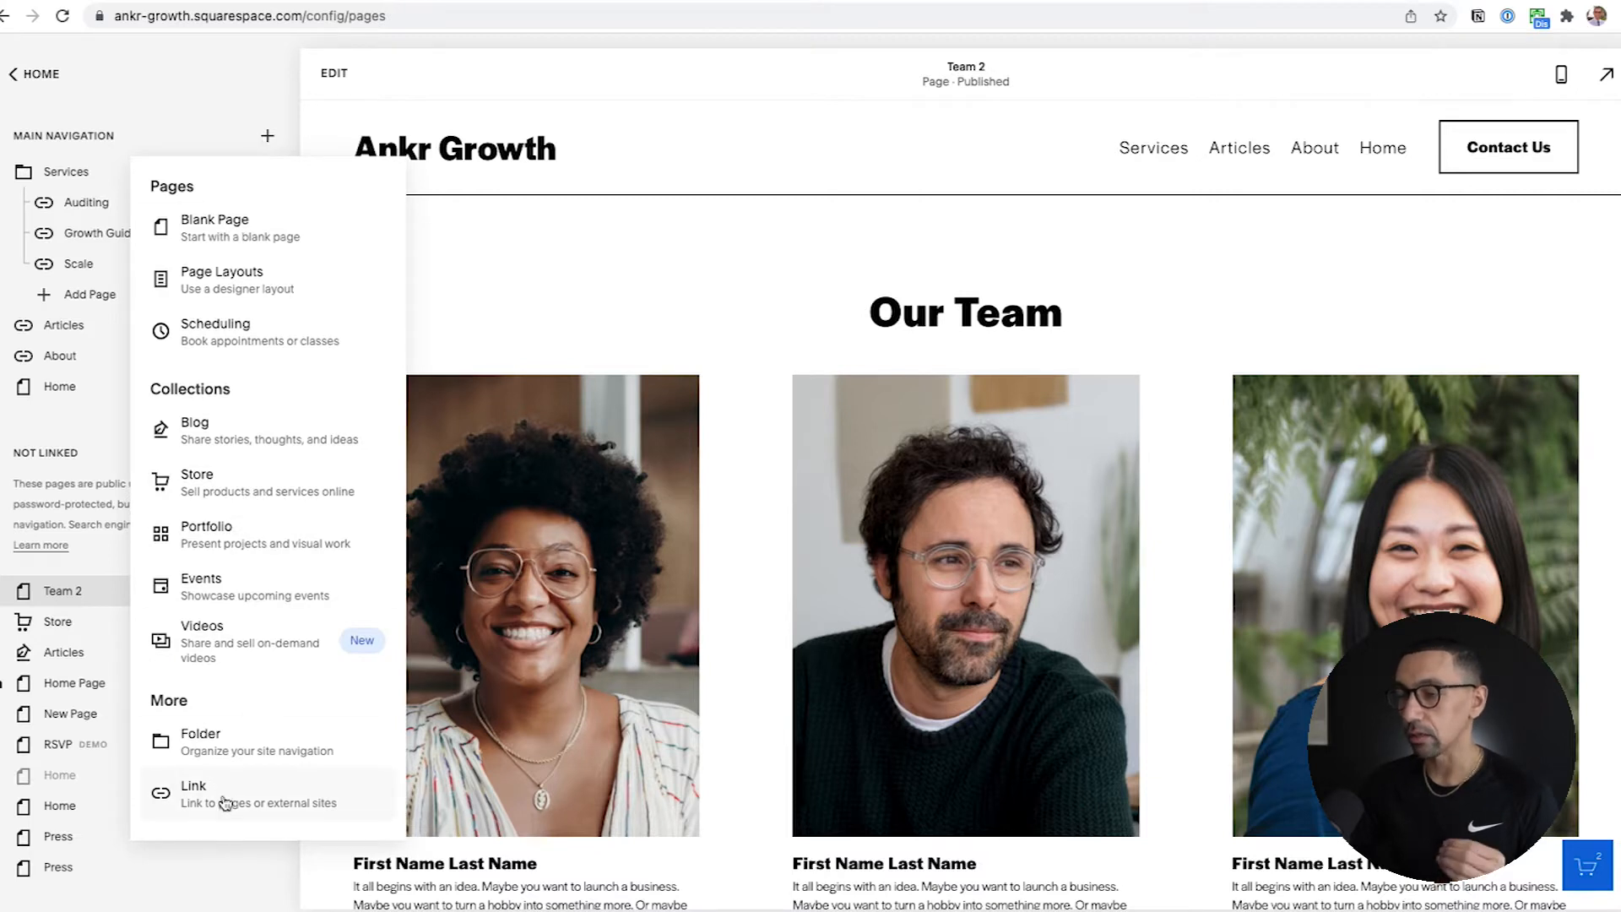
left_click(224, 797)
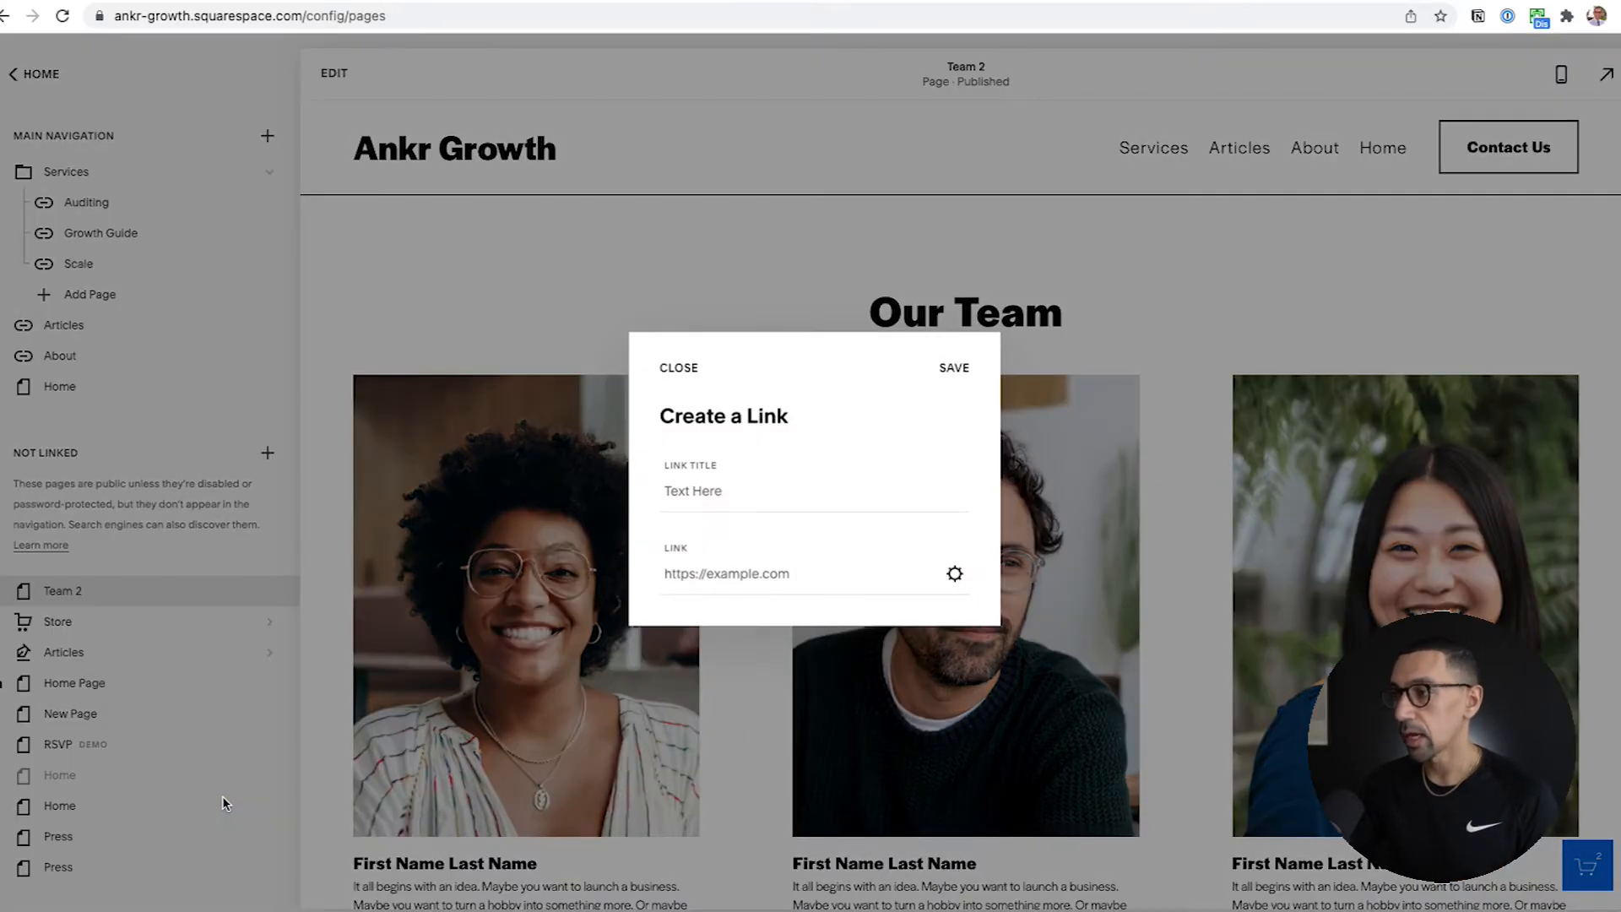
left_click(733, 498)
type("Our Team")
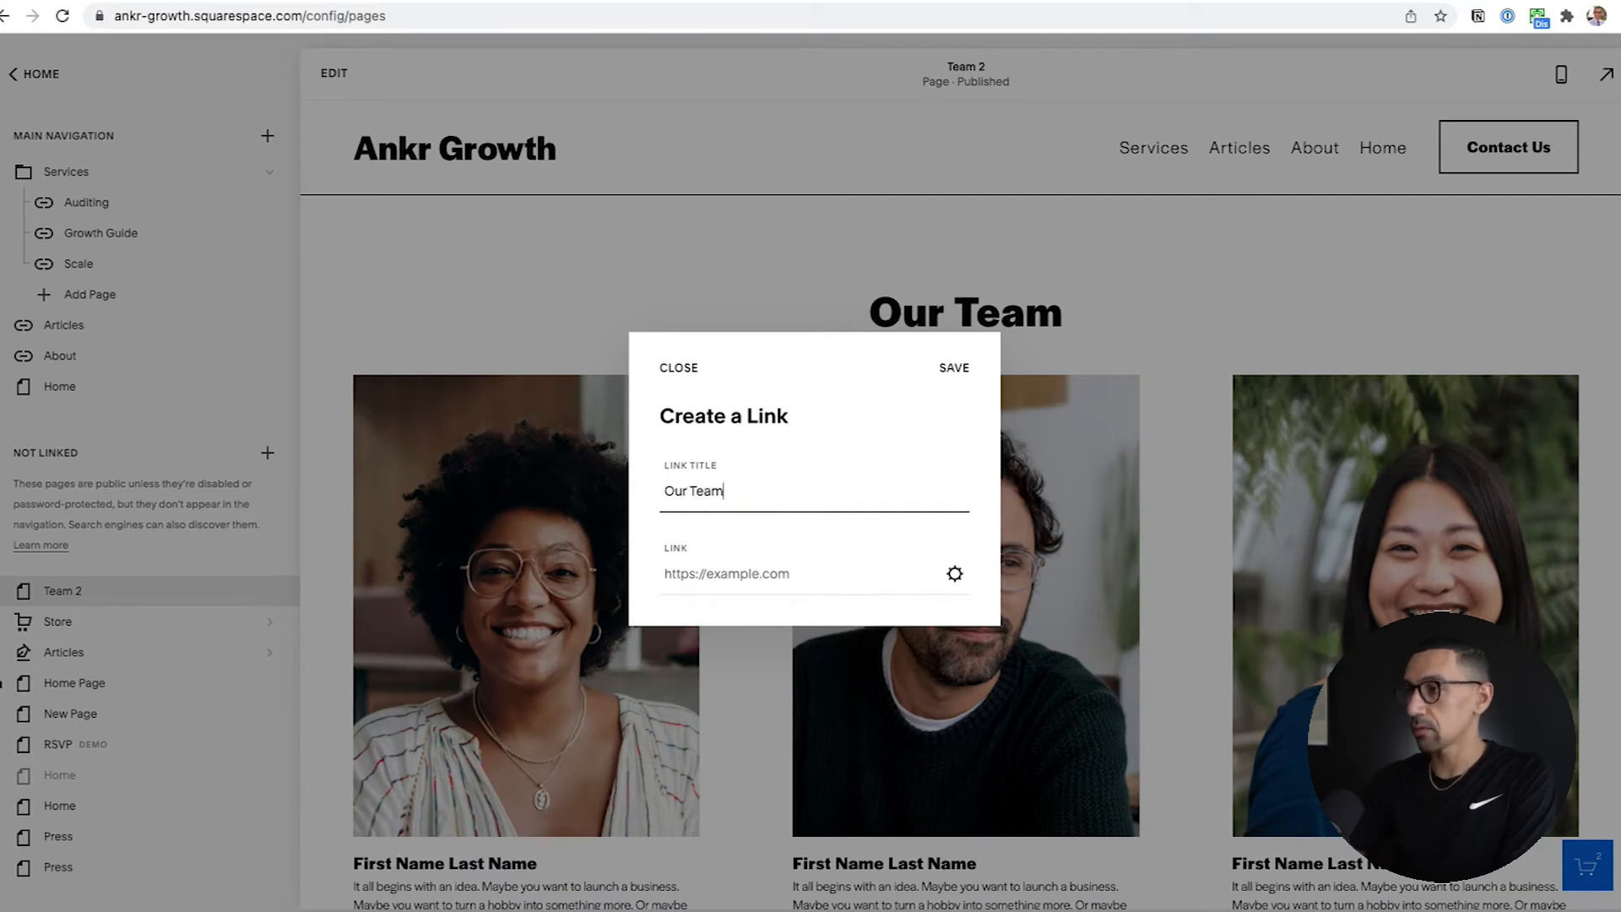
left_click(730, 560)
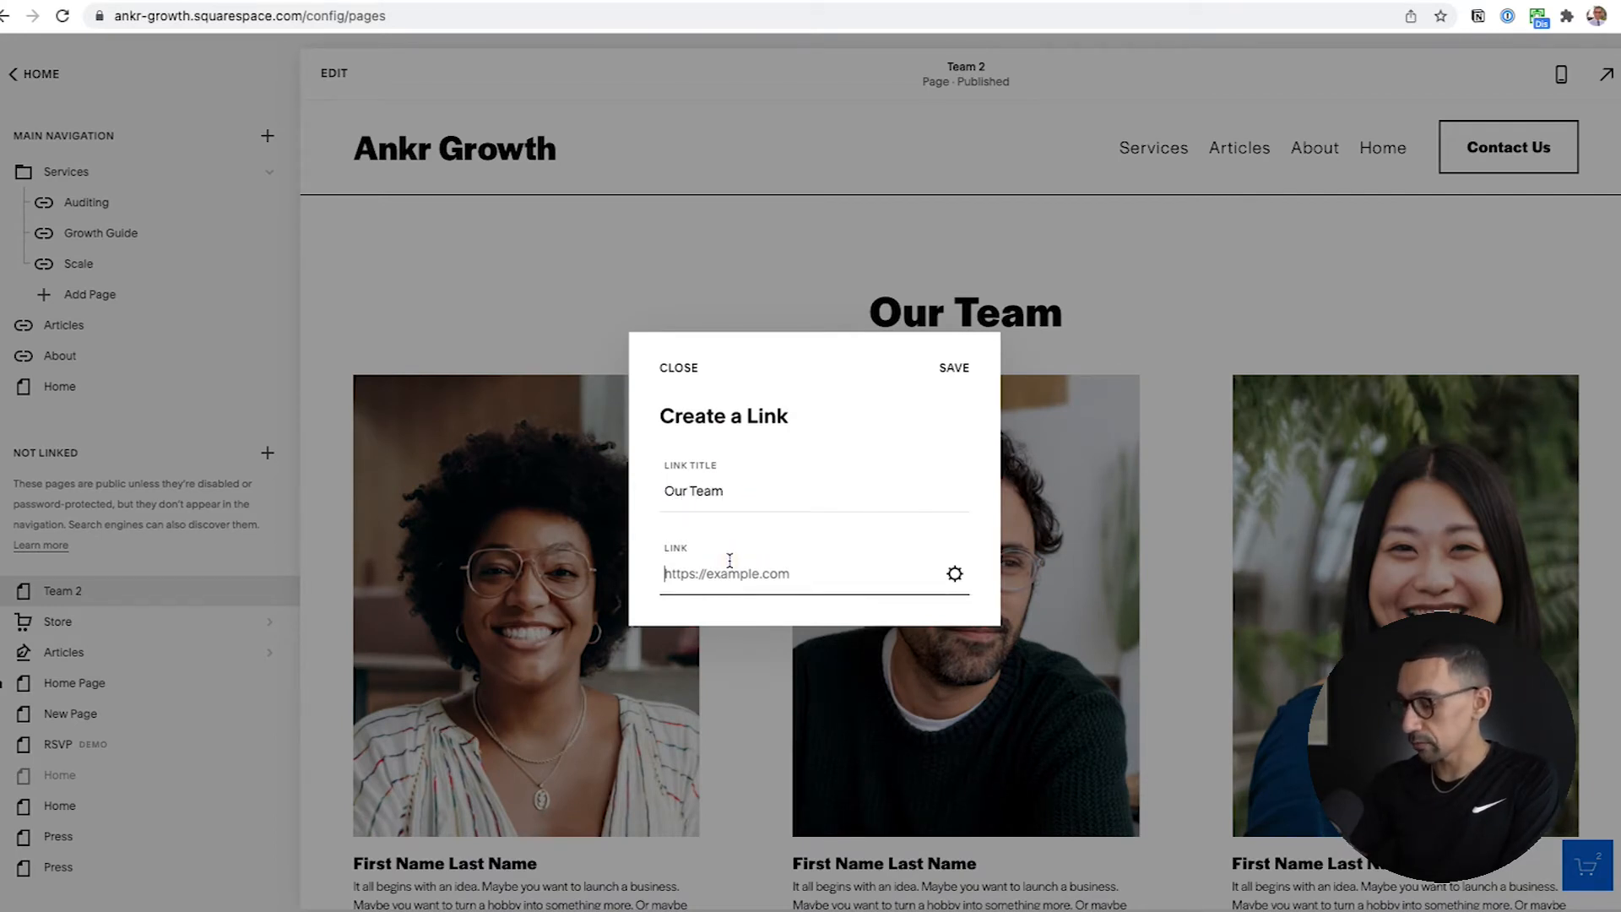
type("/")
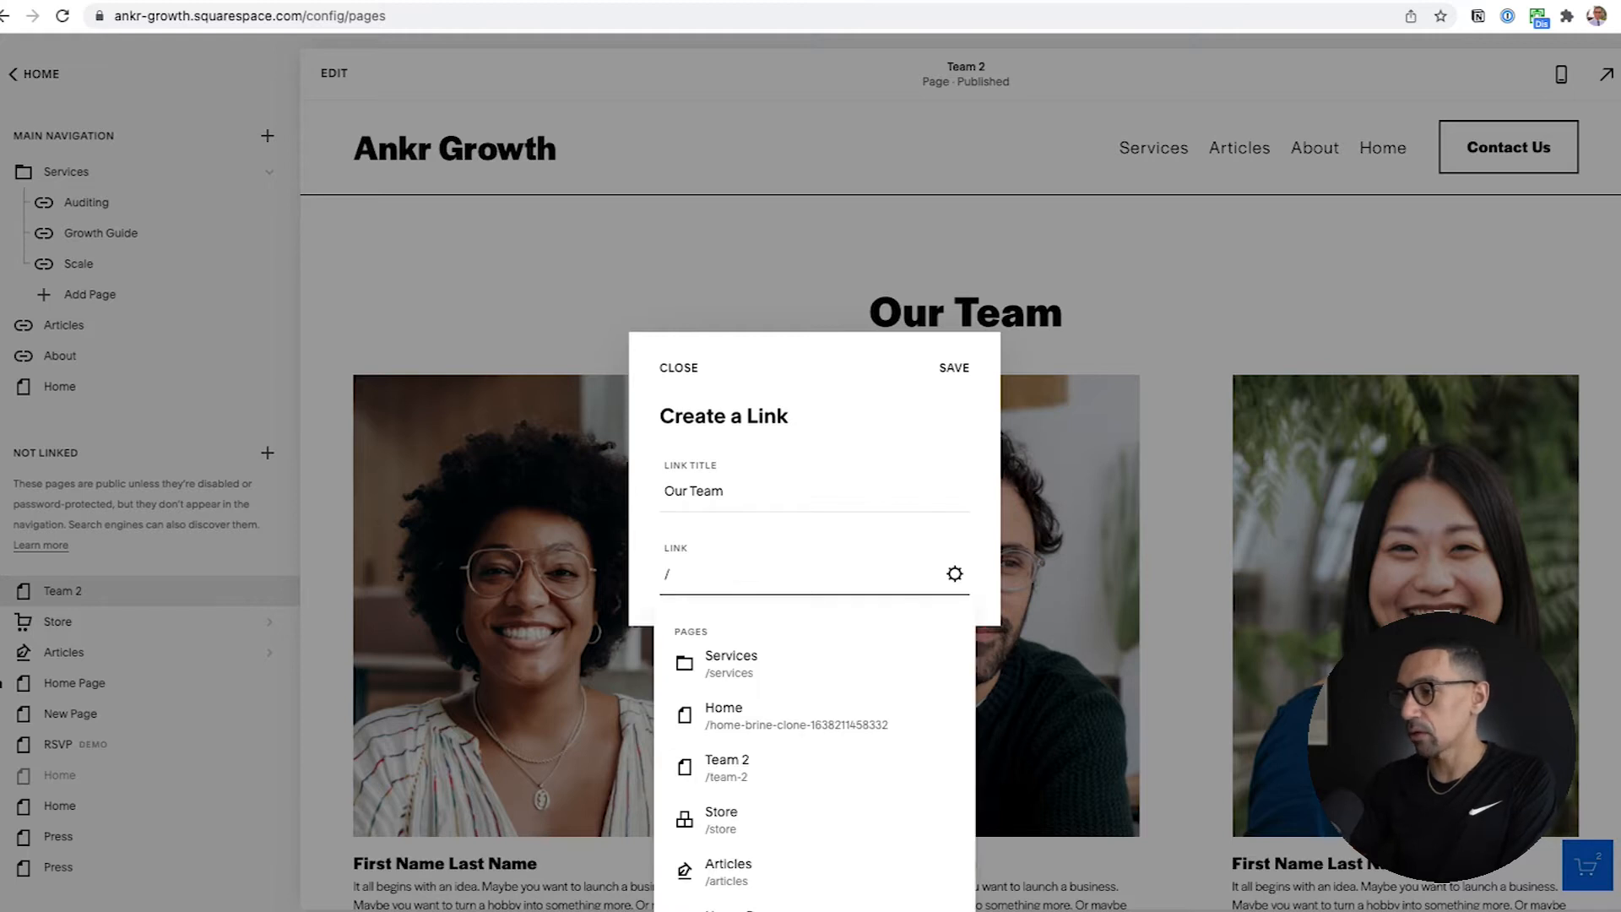
type("tea")
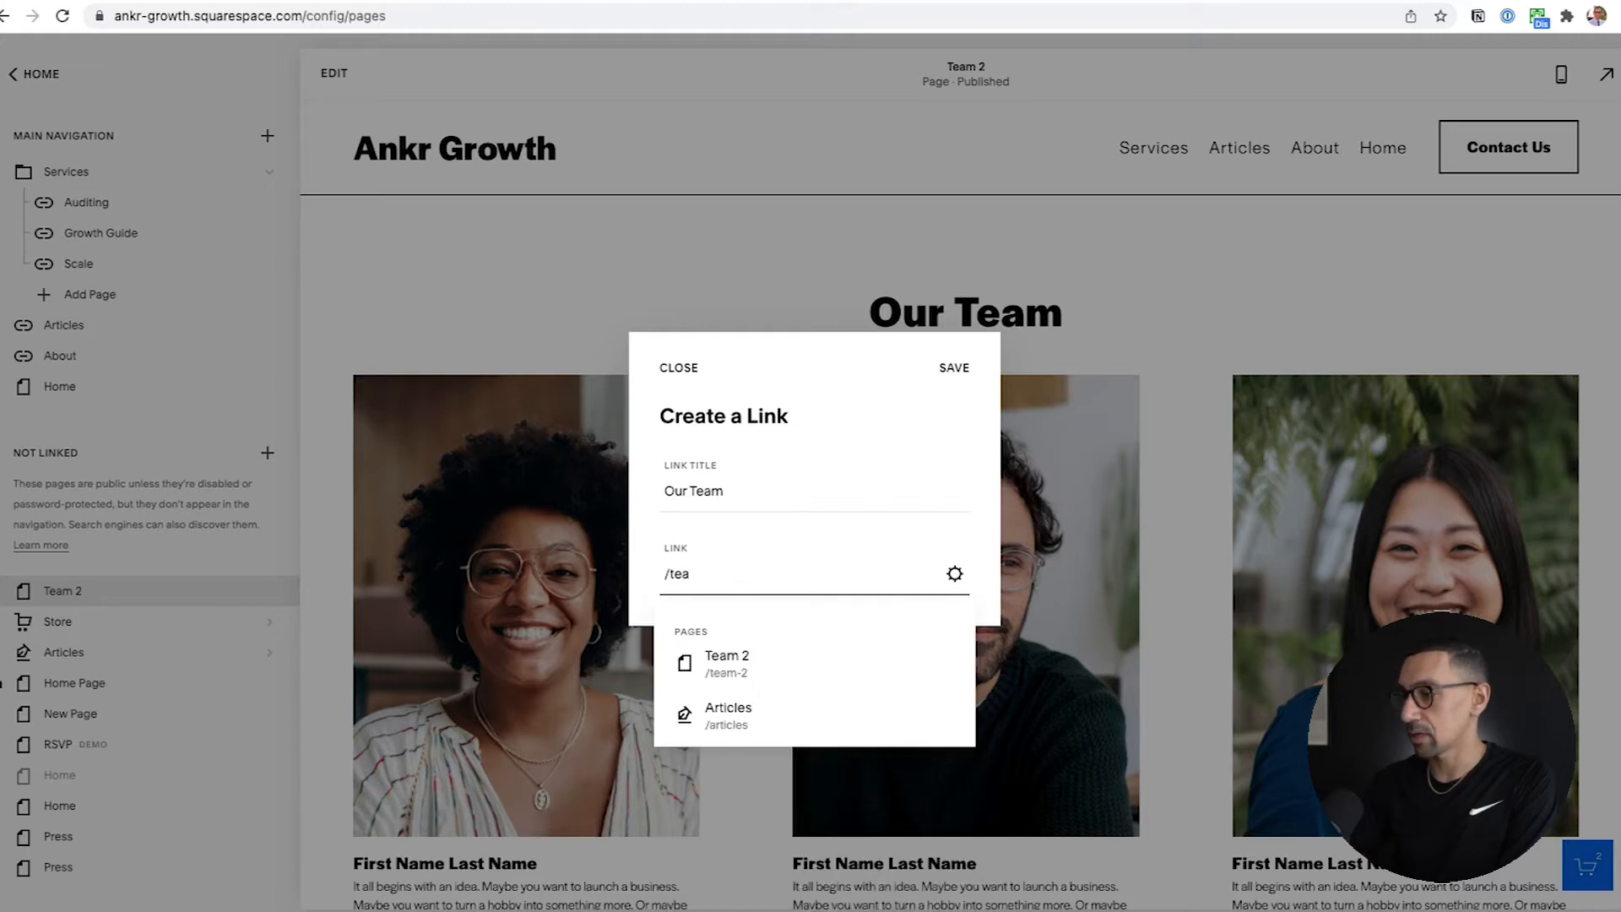
left_click(735, 667)
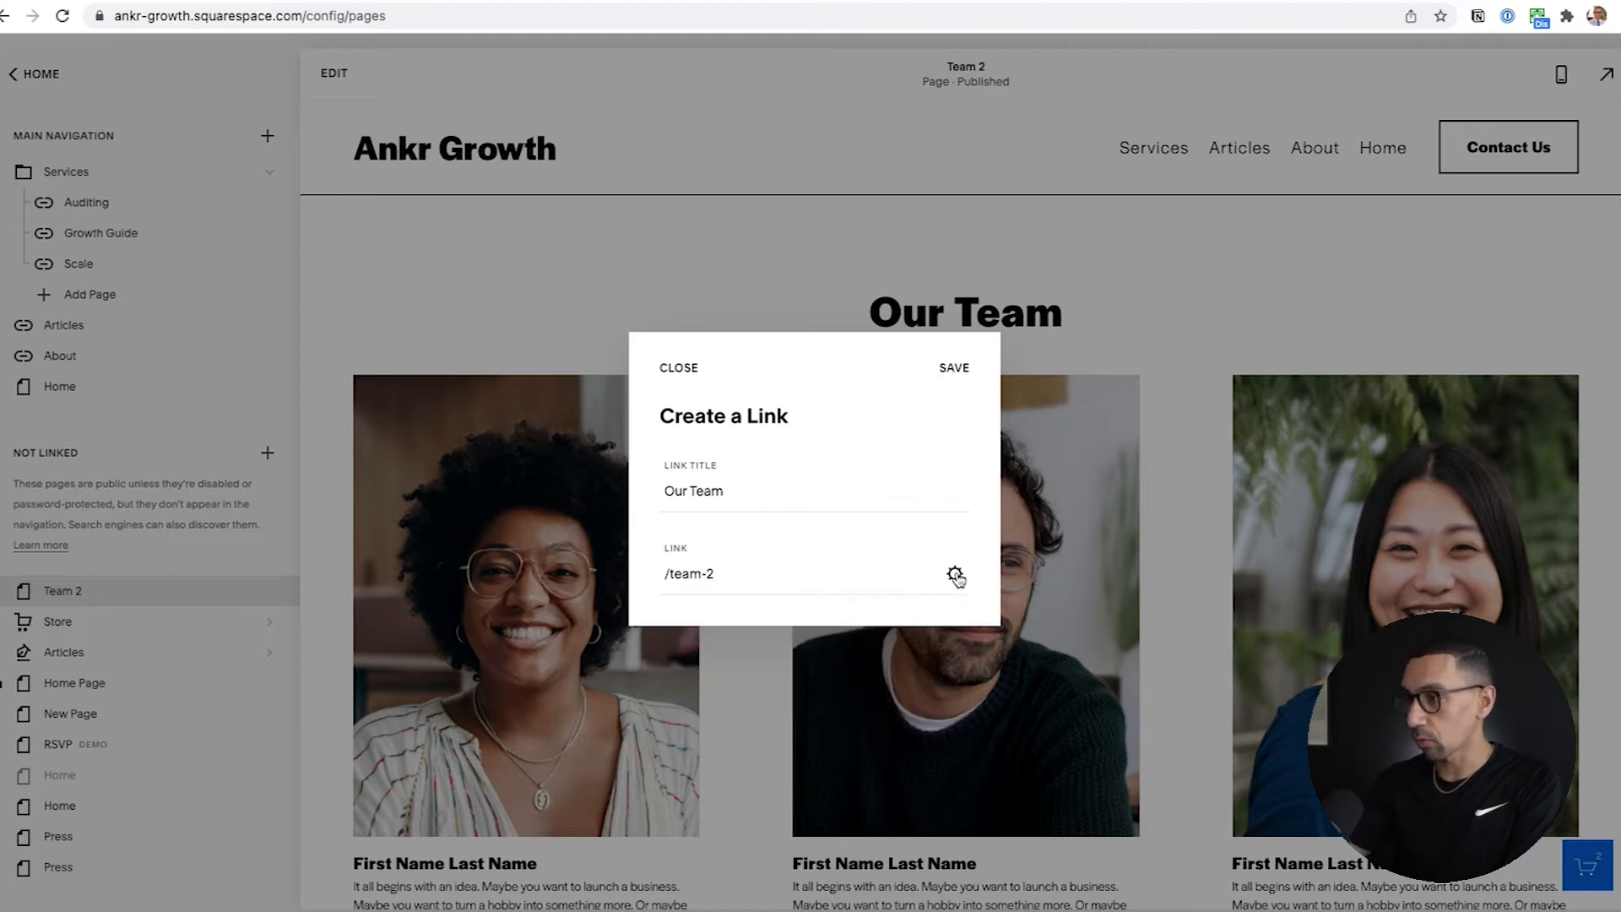
left_click(954, 368)
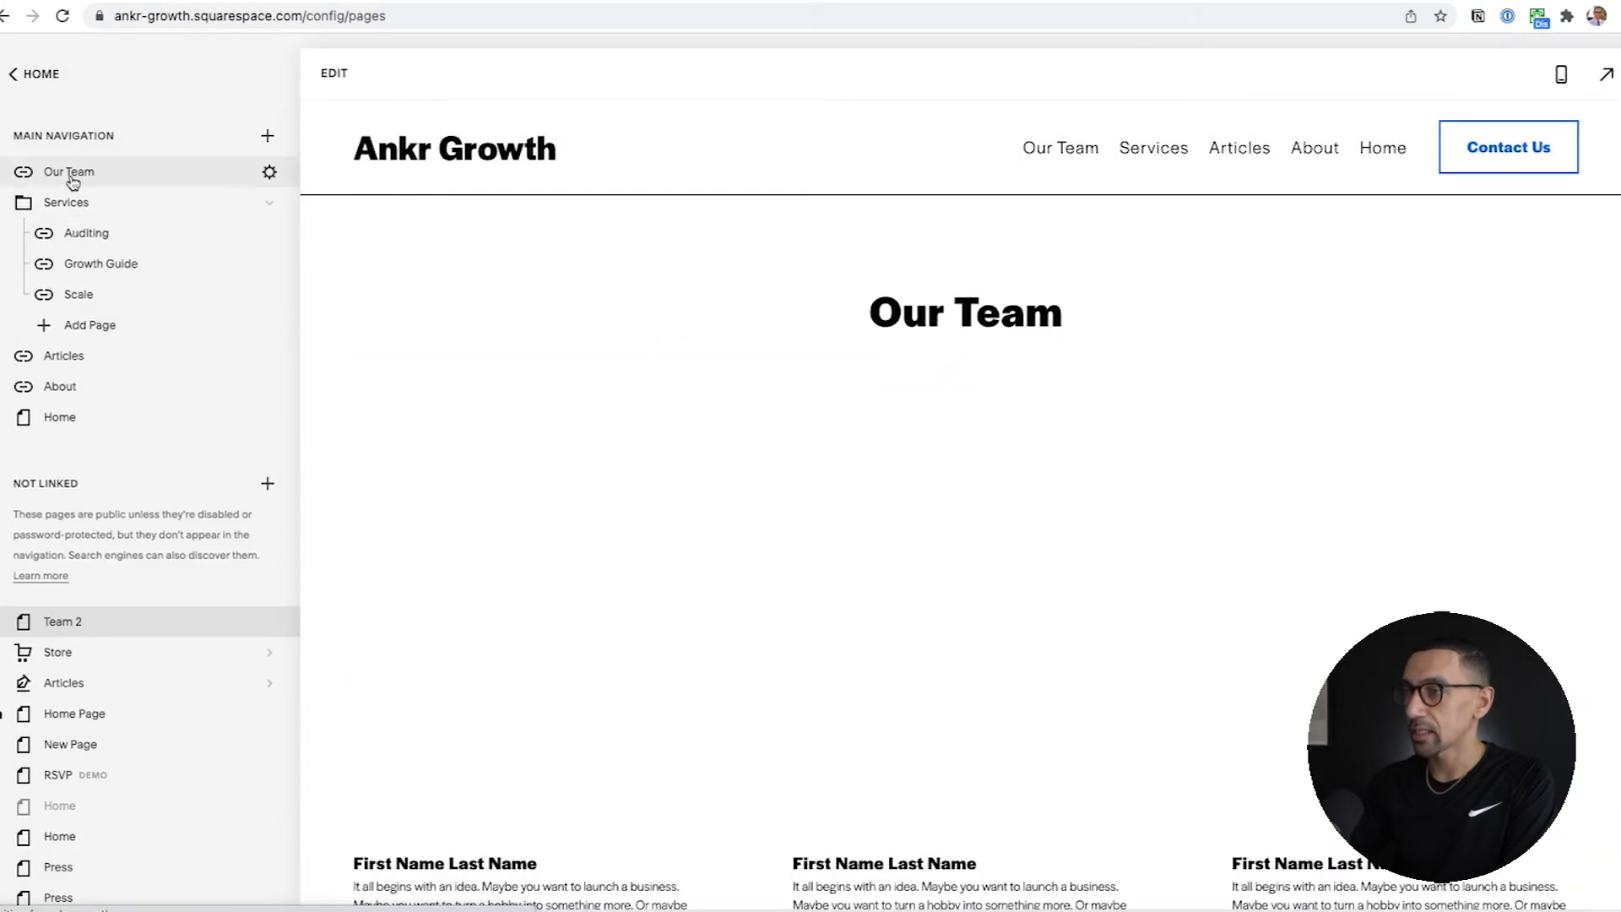
Reorder the Our Team link between About and Home, and move Growth Guide from the Services folder to the unlinked pages below Store.
left_click_drag(71, 171, 75, 387)
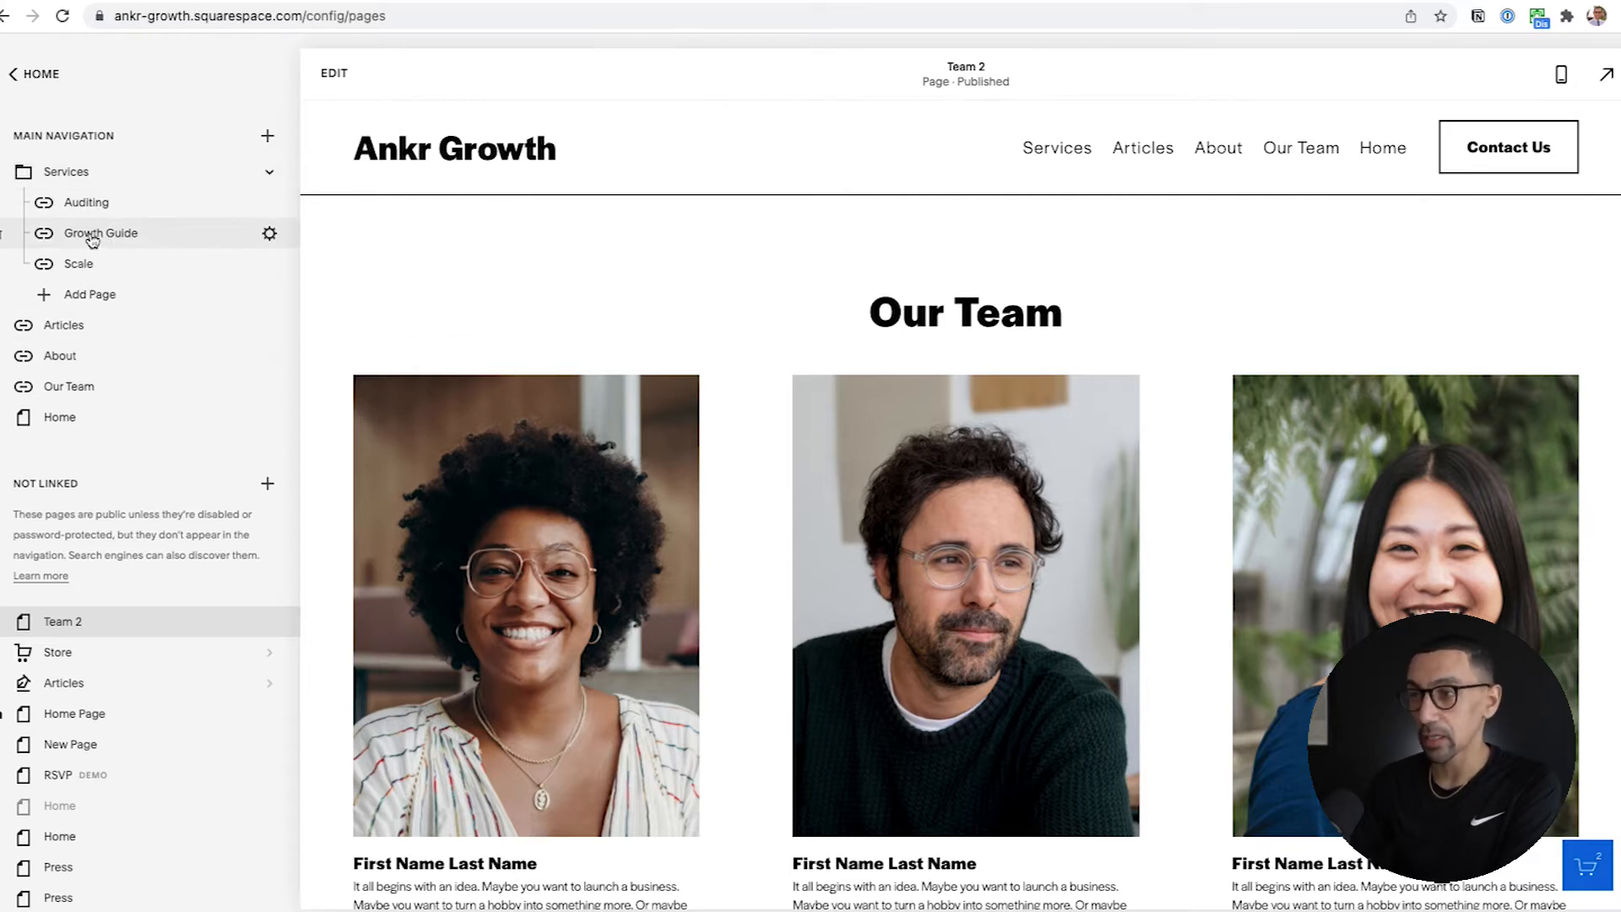
left_click_drag(93, 240, 106, 647)
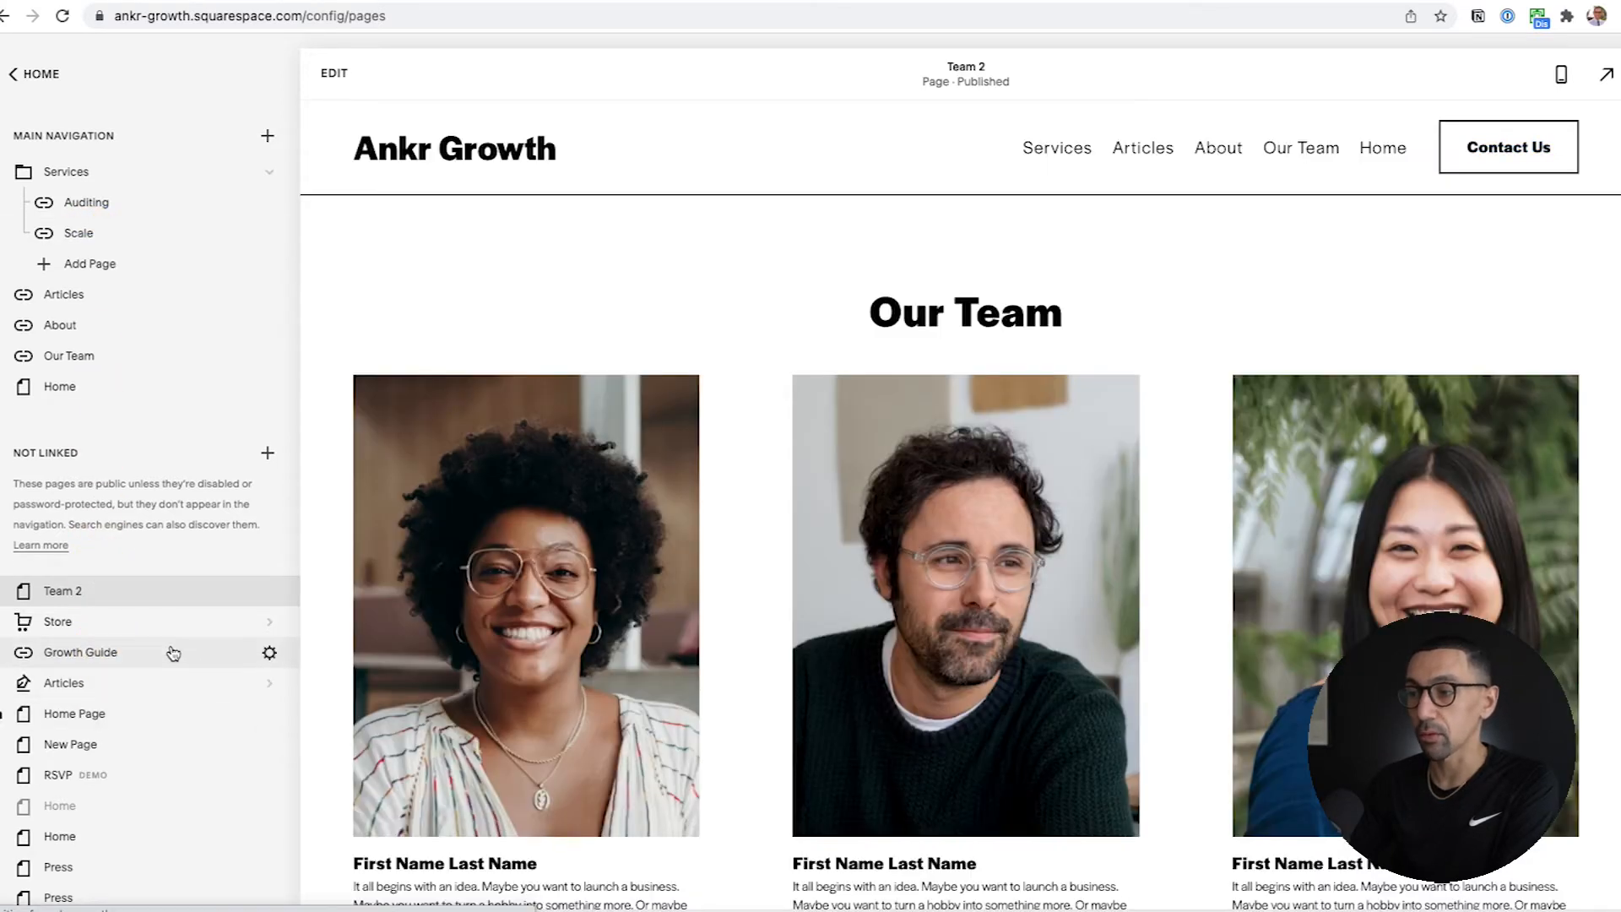
left_click(267, 593)
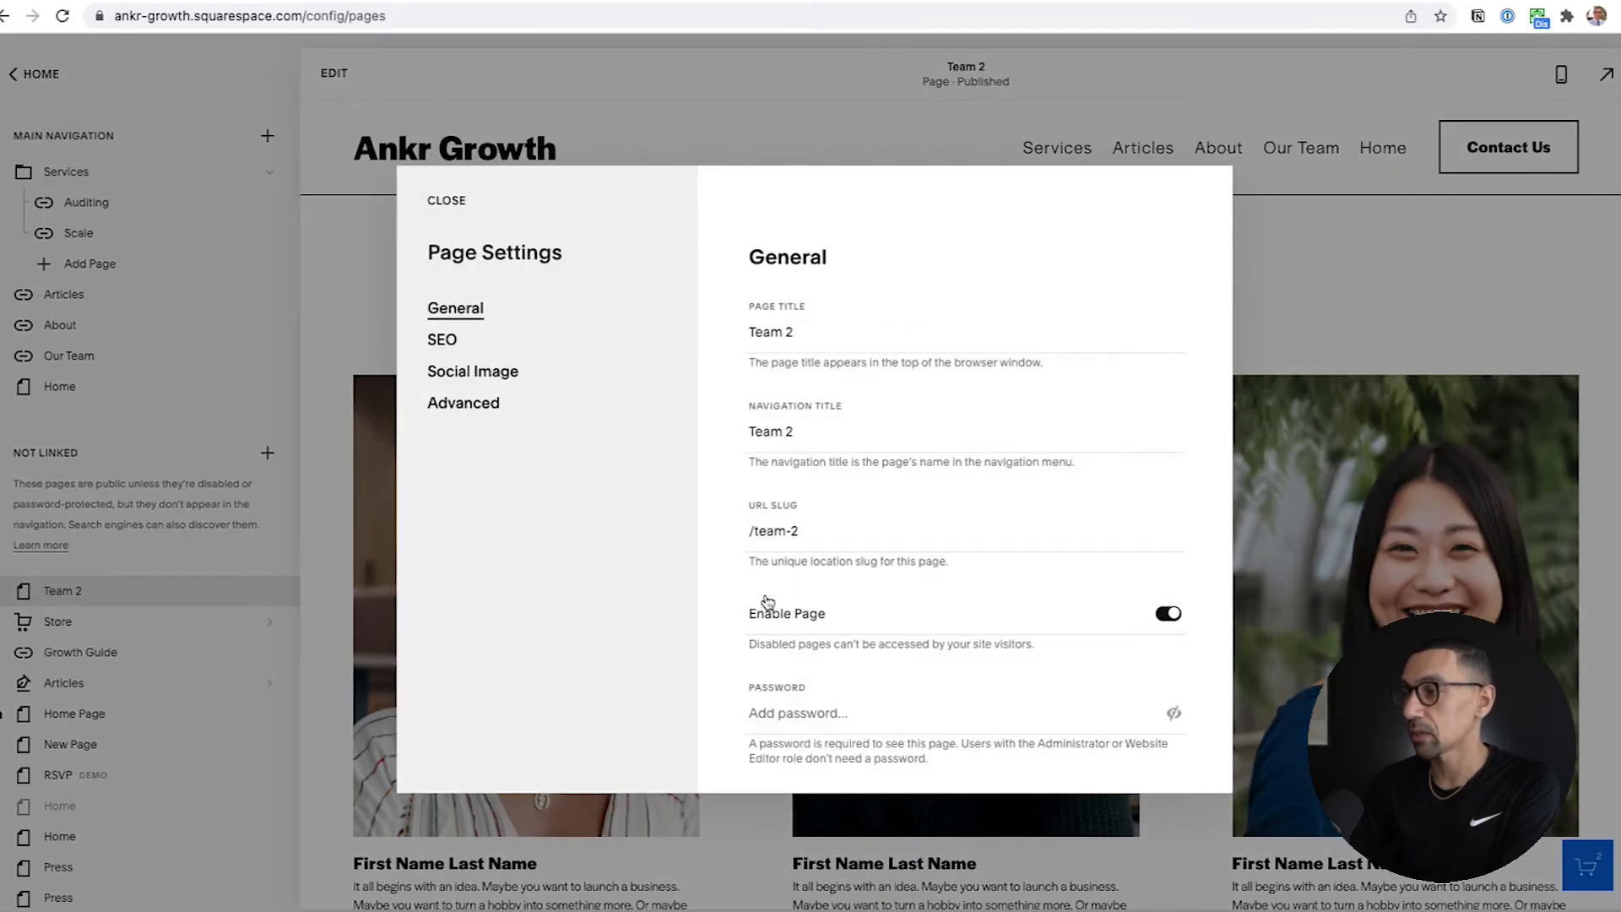
left_click(1174, 614)
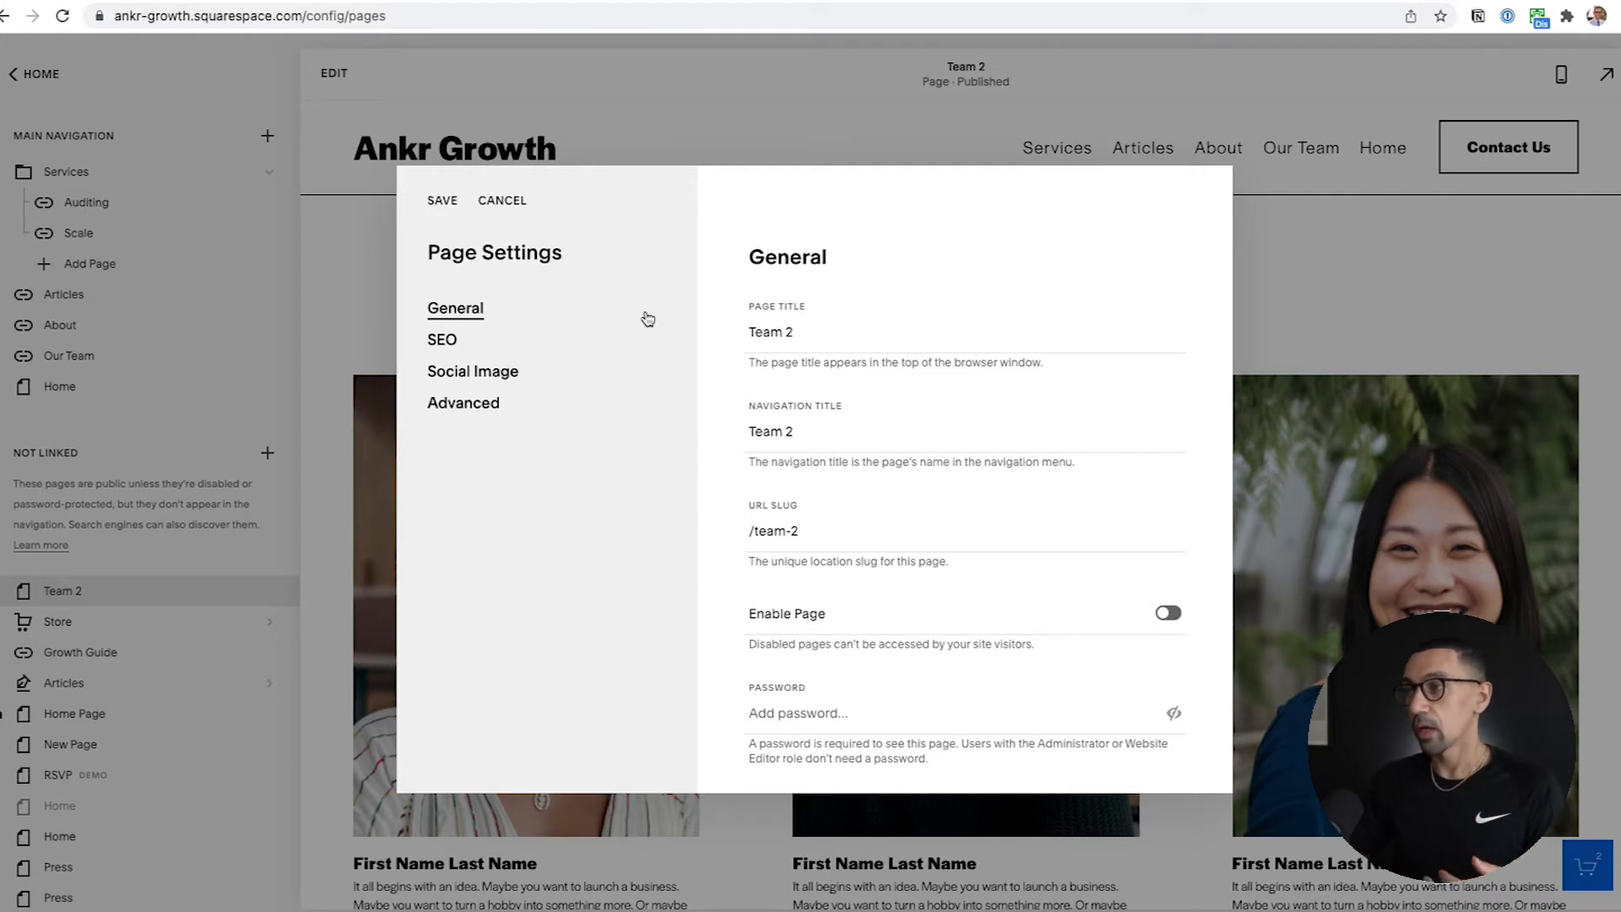
left_click(499, 205)
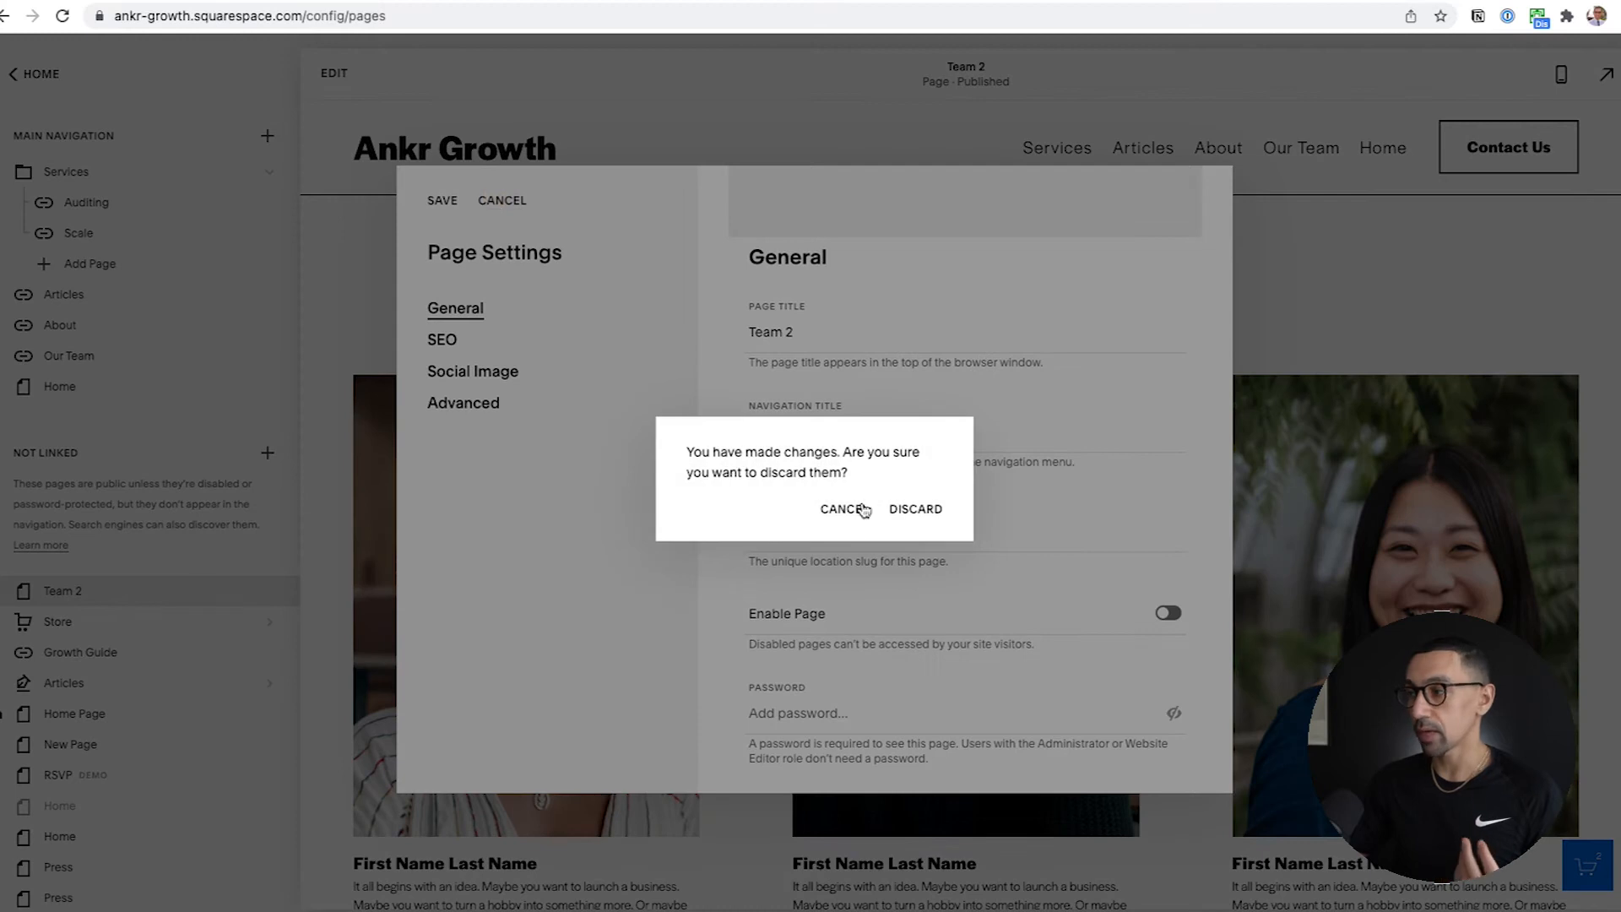
left_click(935, 509)
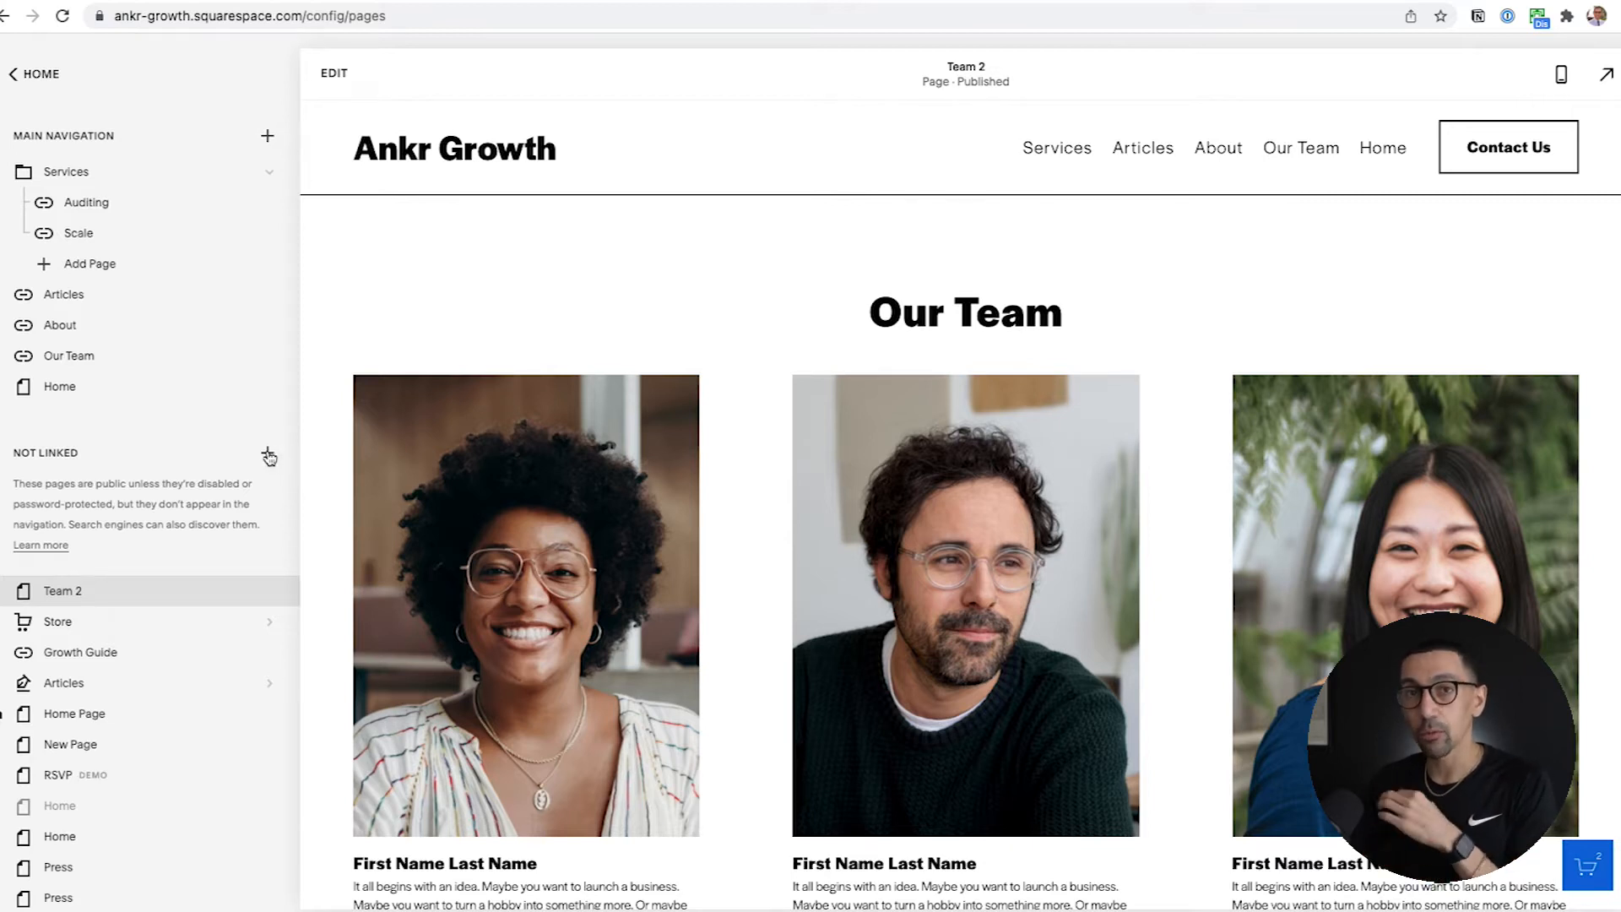
Add a blank page named "About Us" to the unlinked pages.
left_click(269, 457)
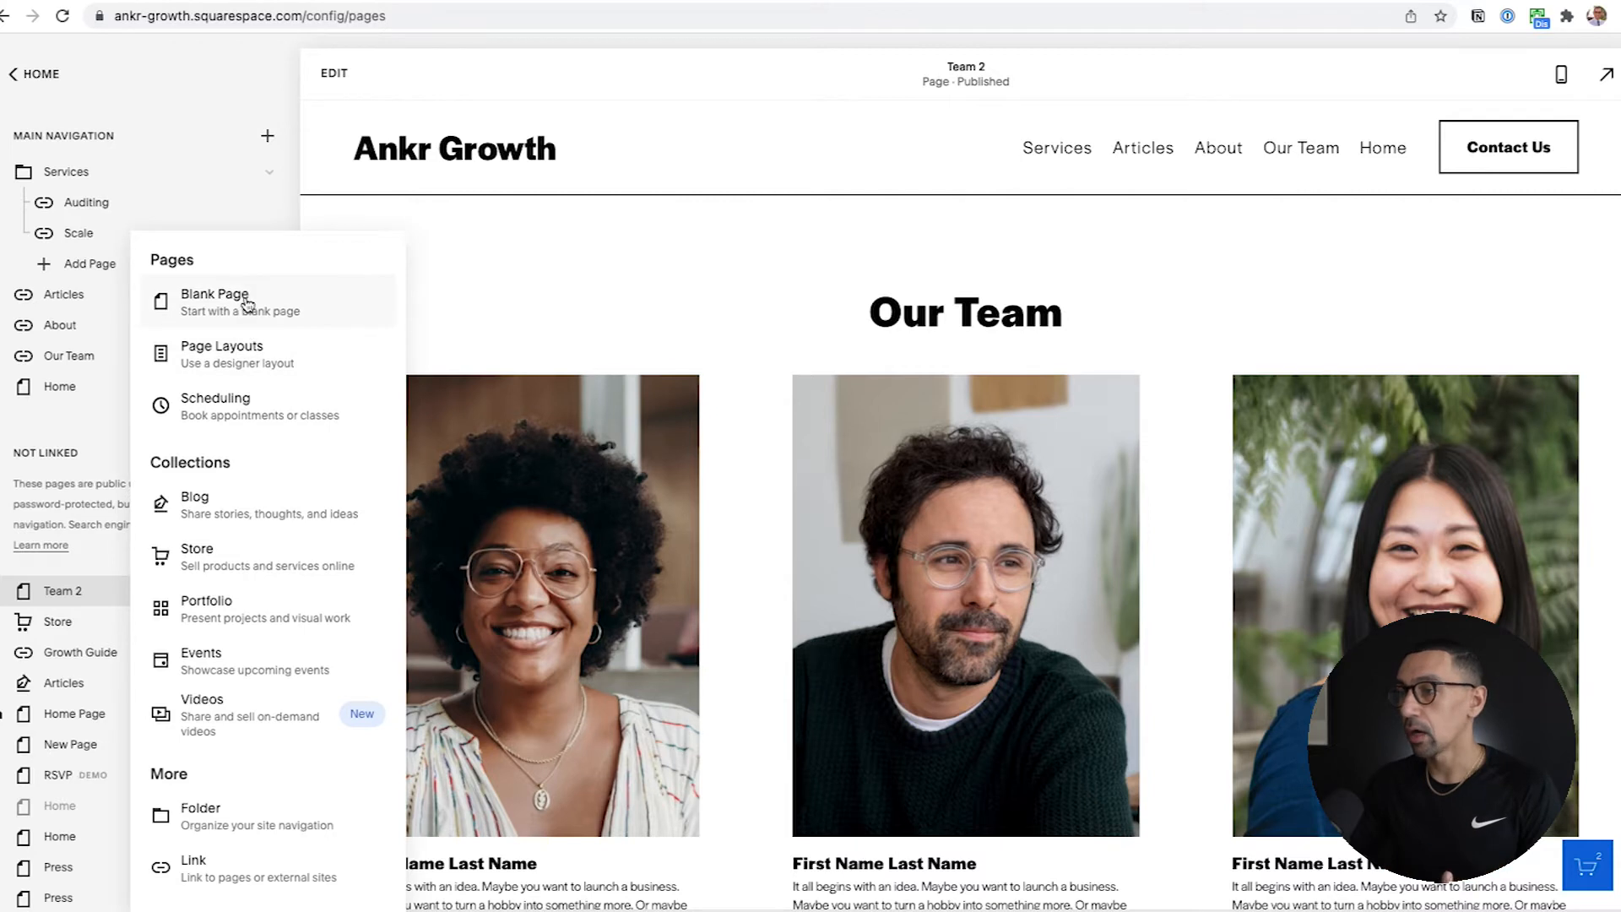
left_click(247, 302)
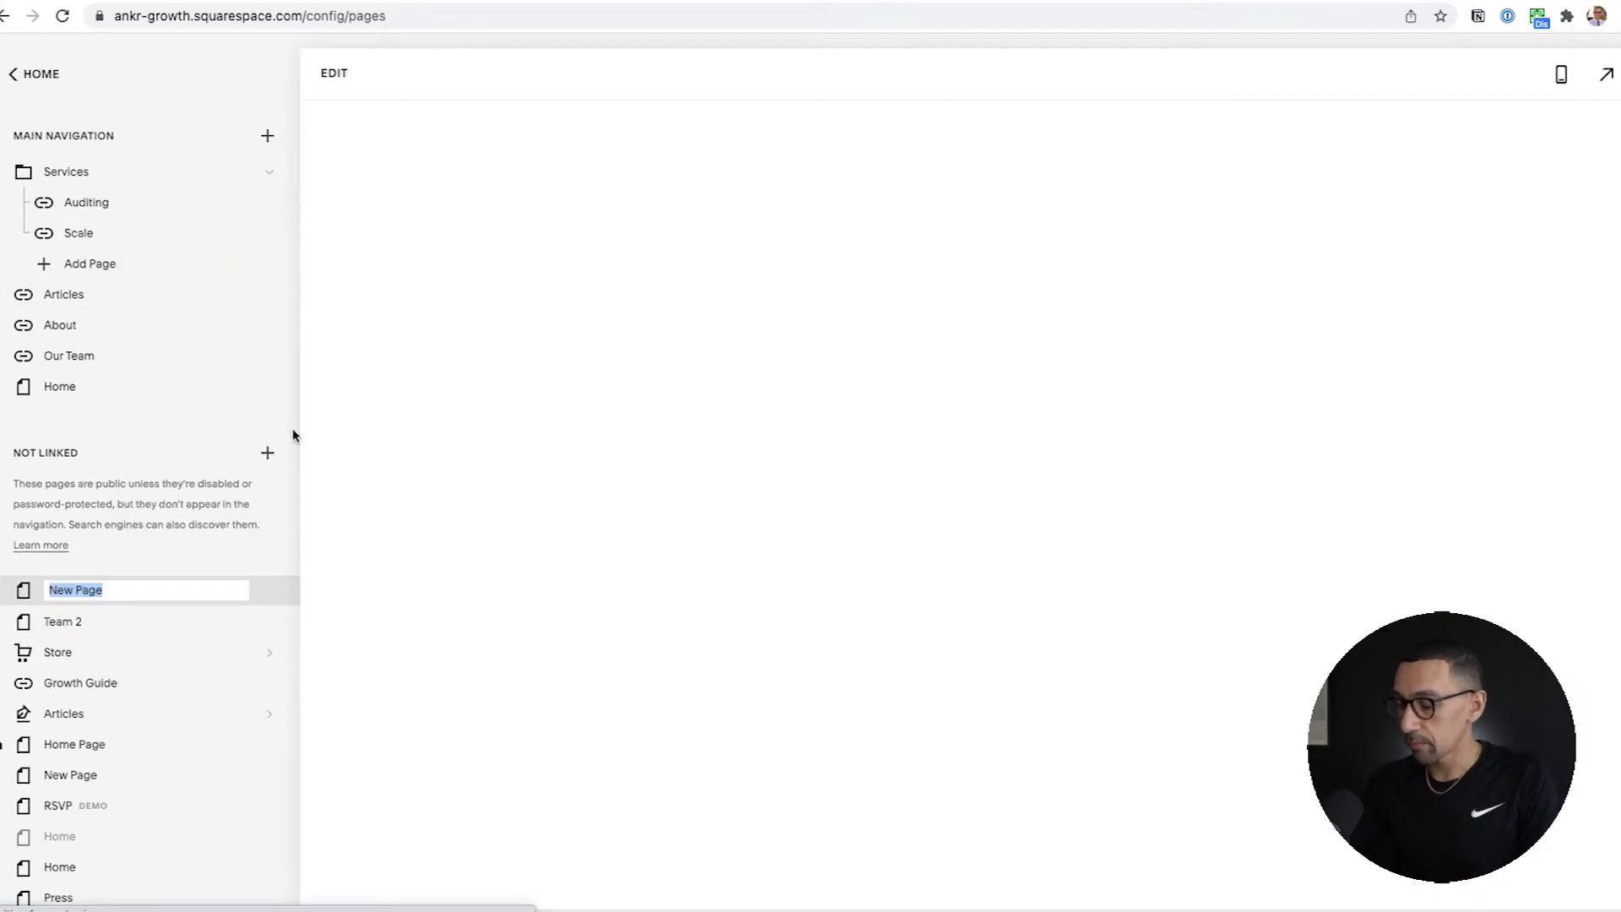
type("About Us")
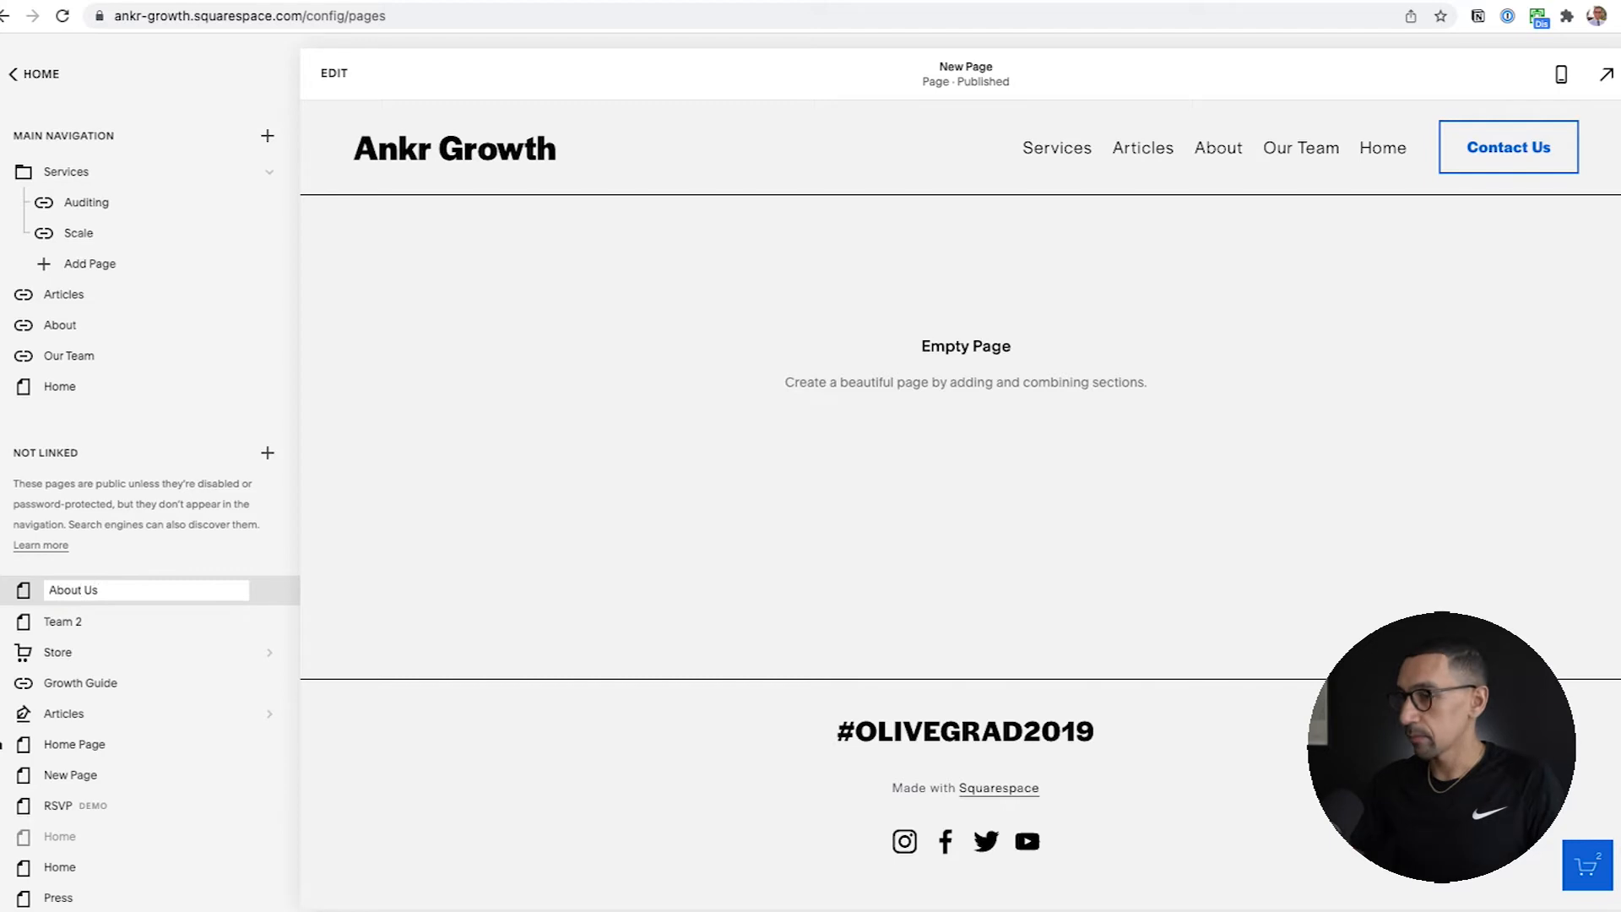
key("Return")
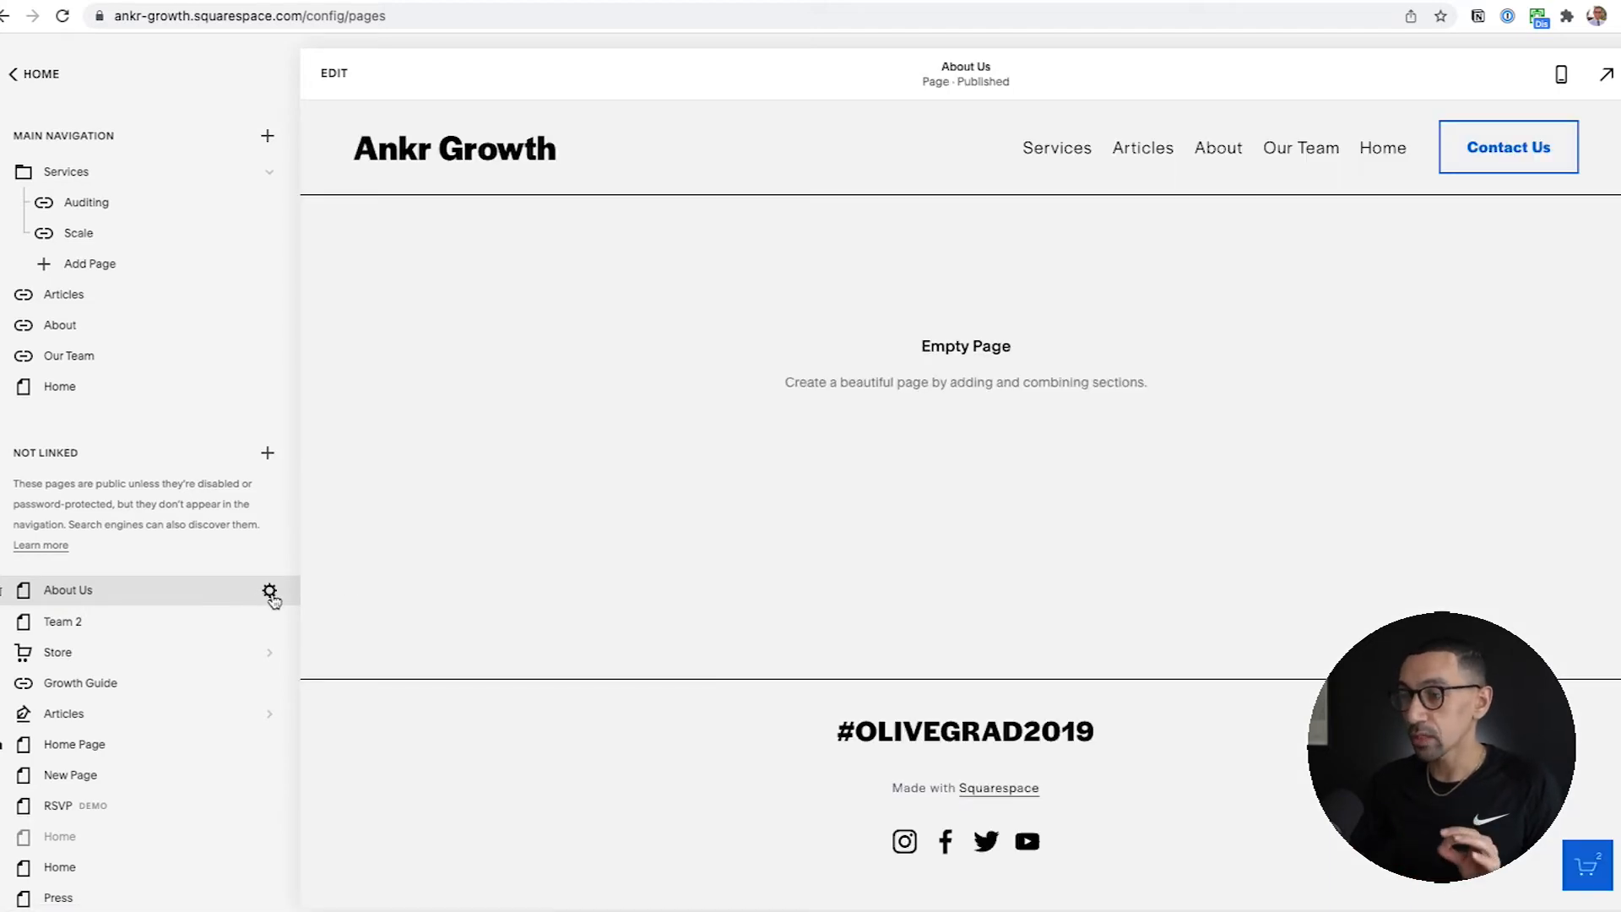
Hide the About Us page from search results, disable the page, and save its settings.
left_click(270, 593)
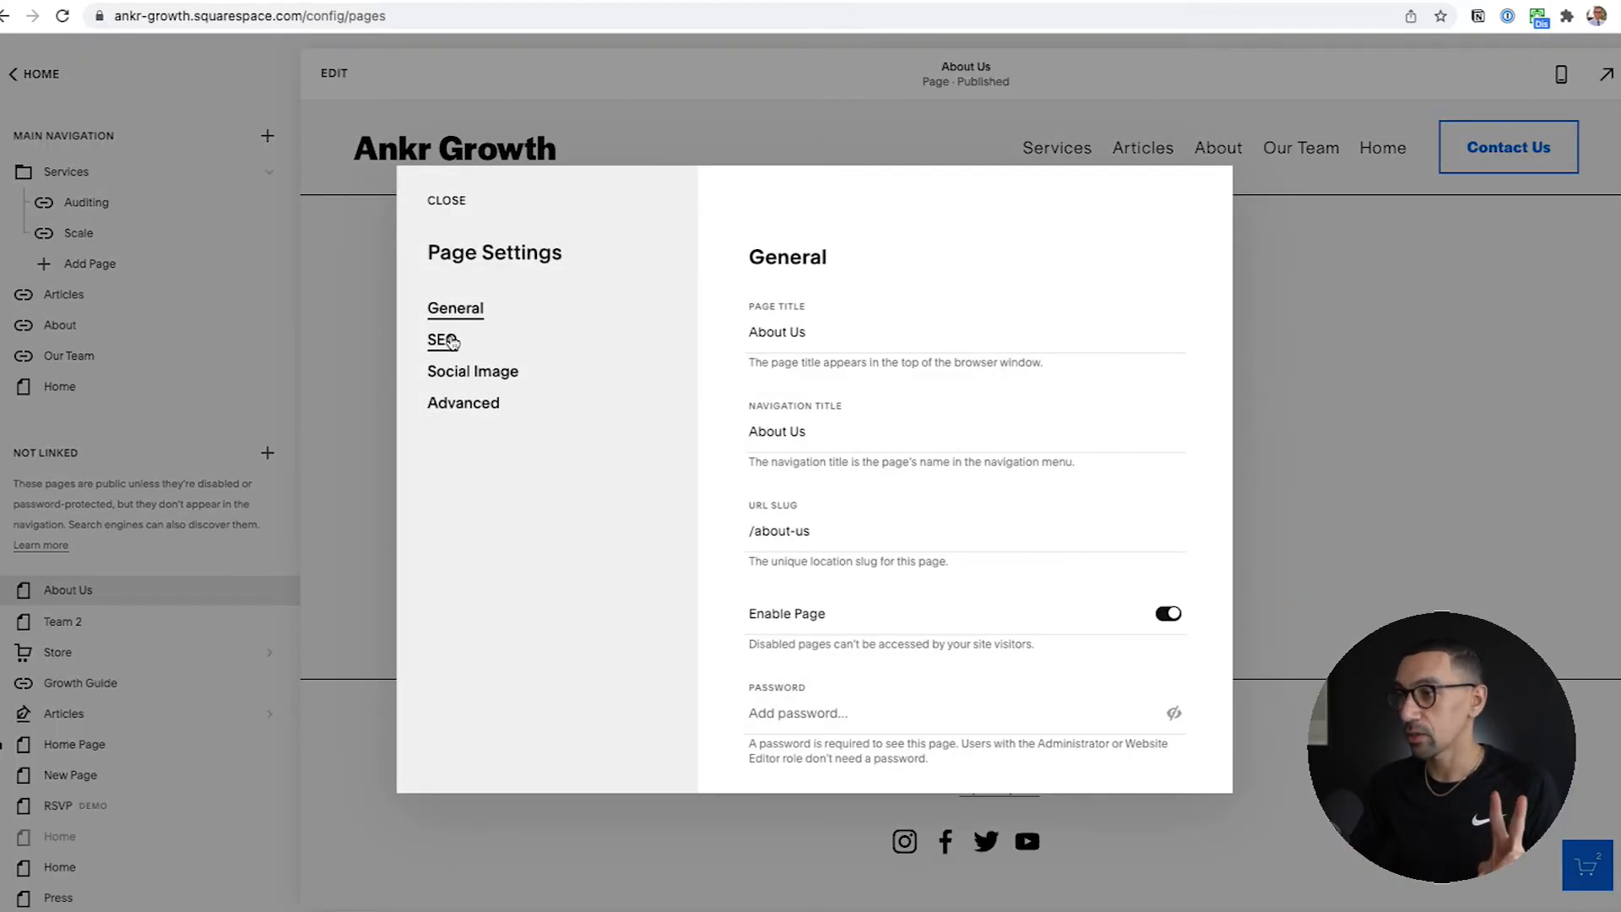
left_click(447, 341)
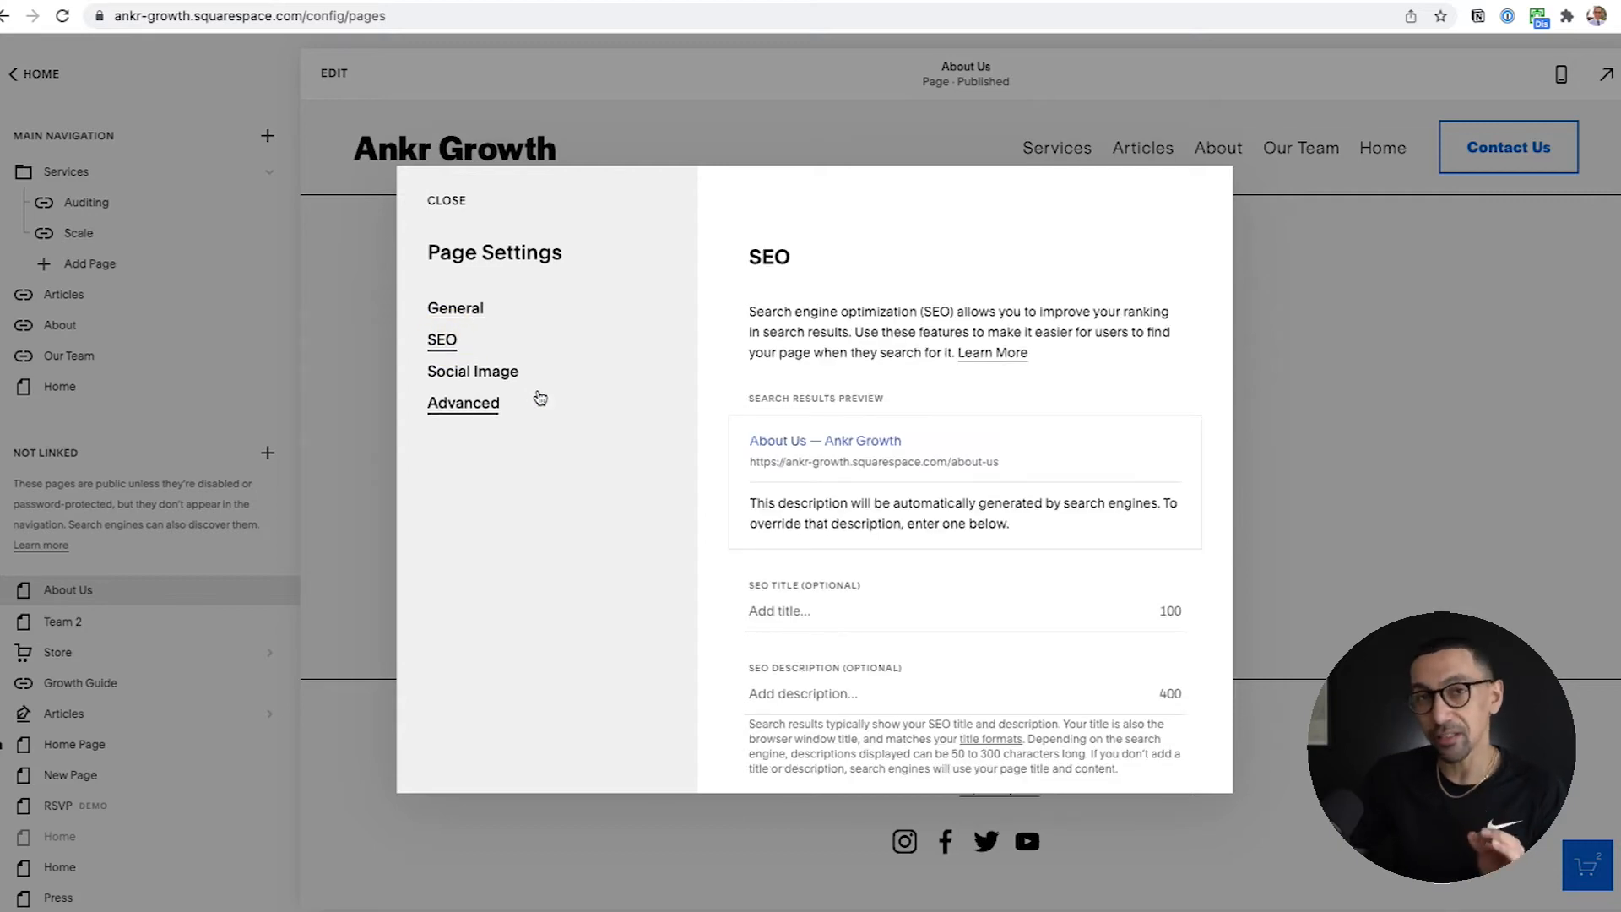
scroll(853, 562, "down", 1)
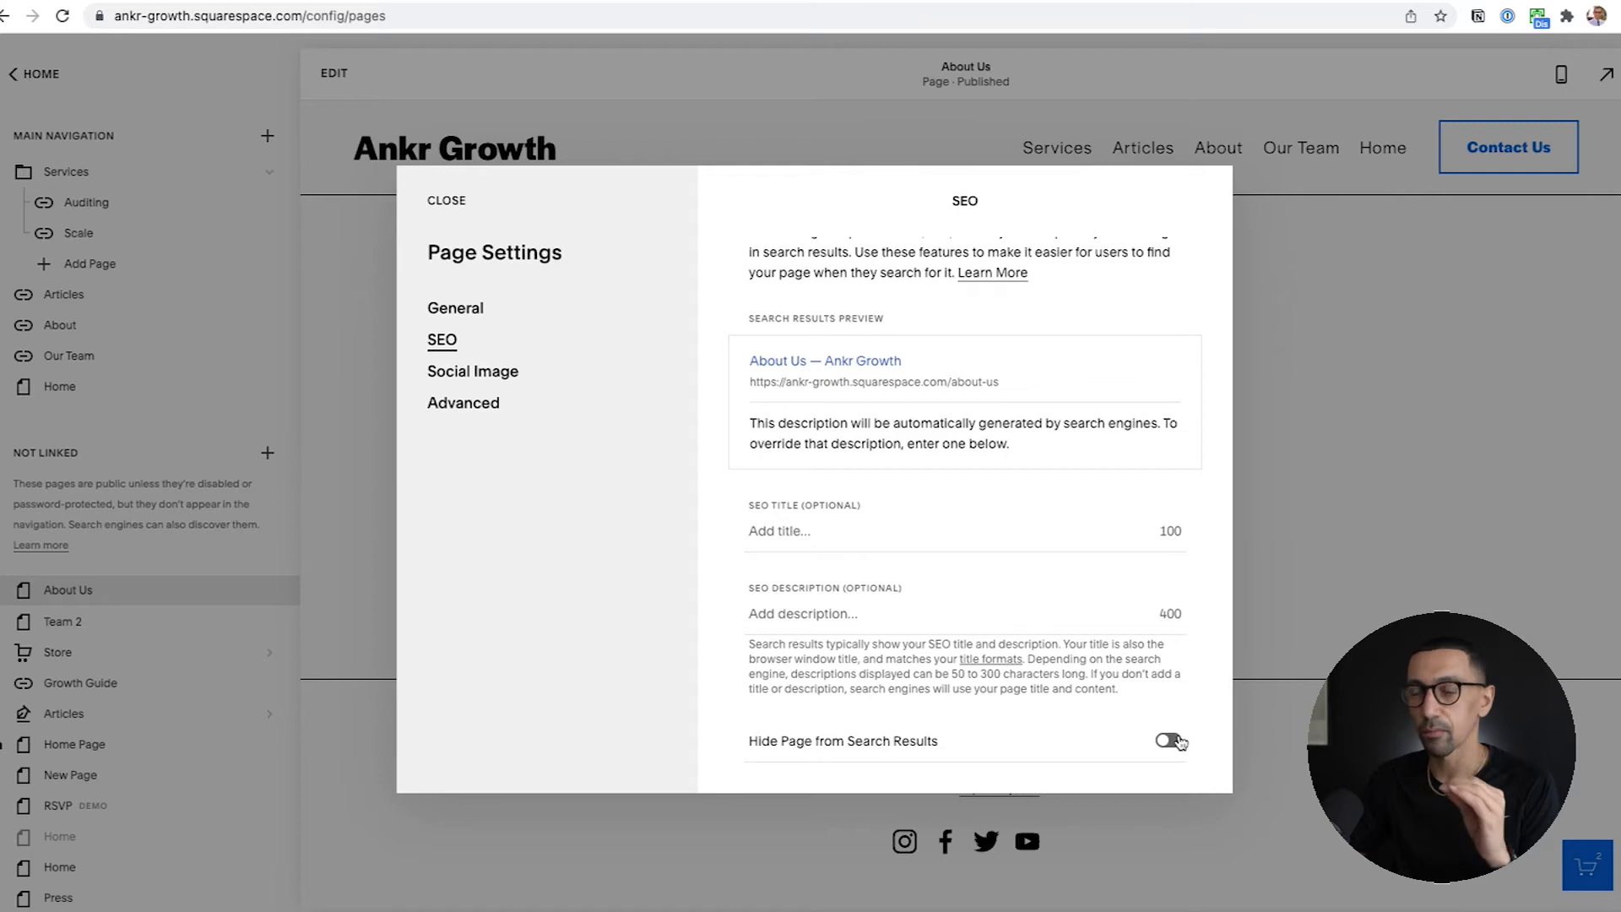
left_click(1172, 741)
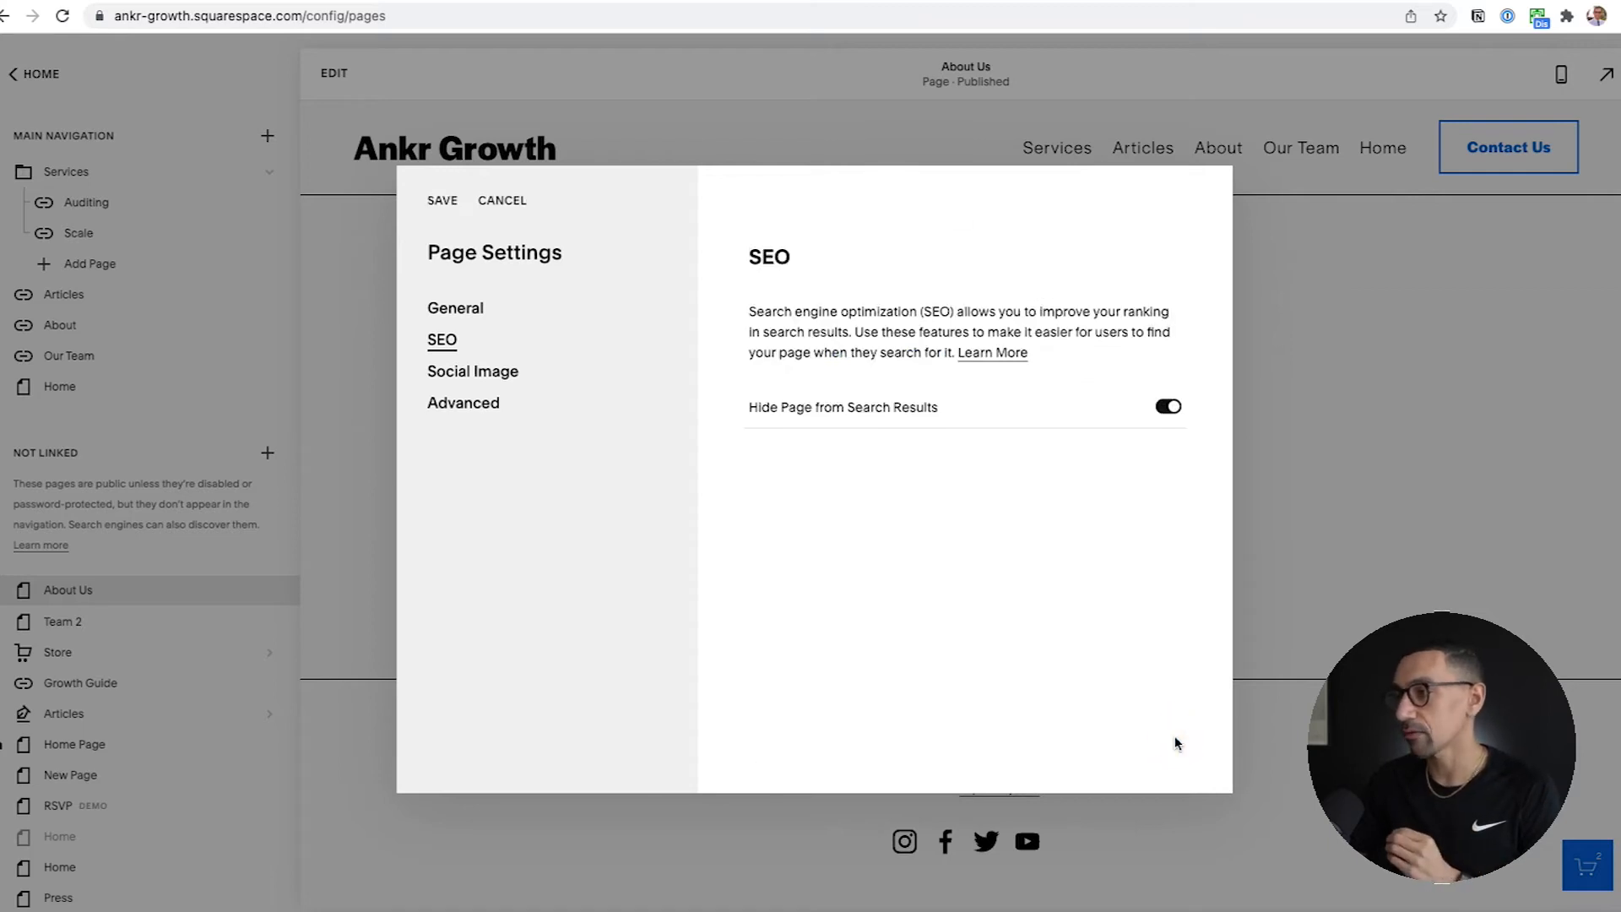
left_click(453, 308)
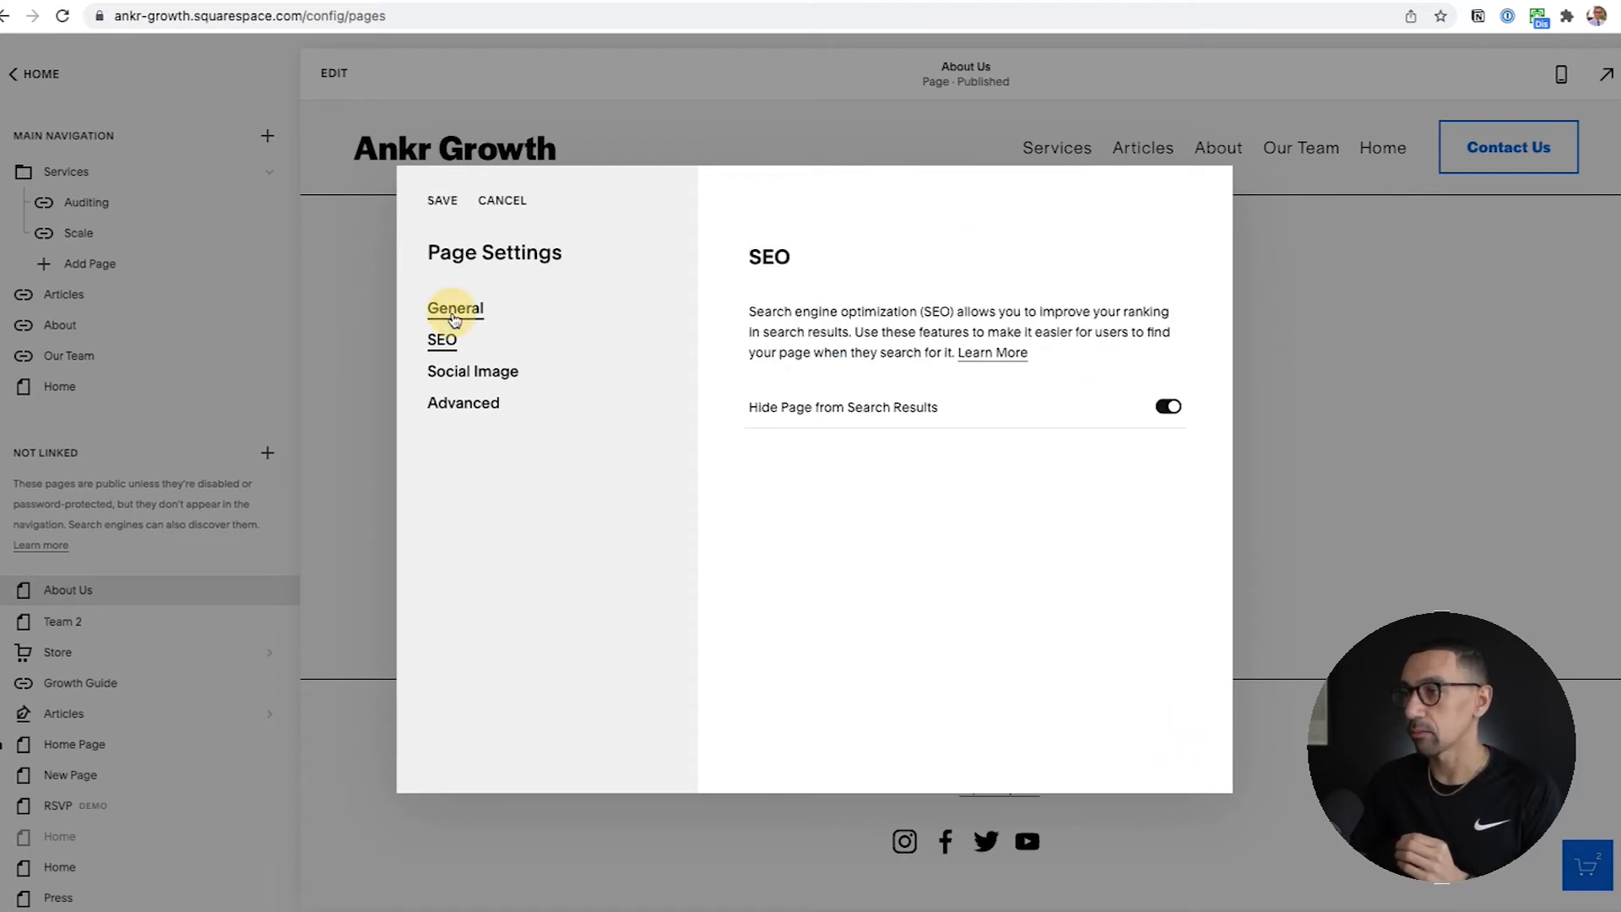
left_click(1169, 614)
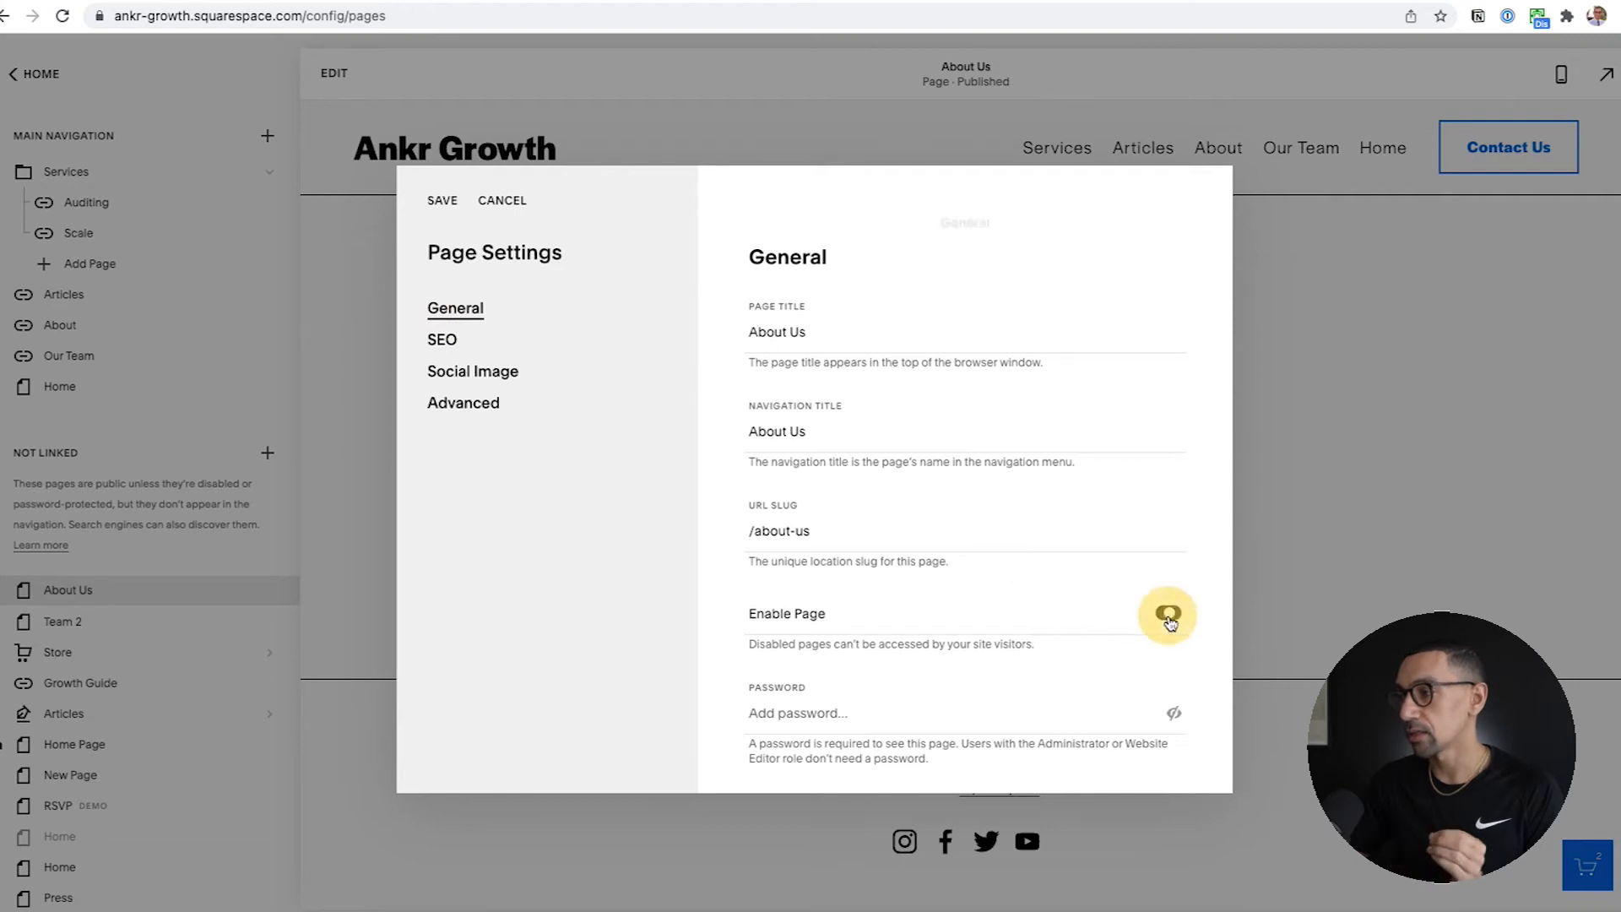
left_click(442, 201)
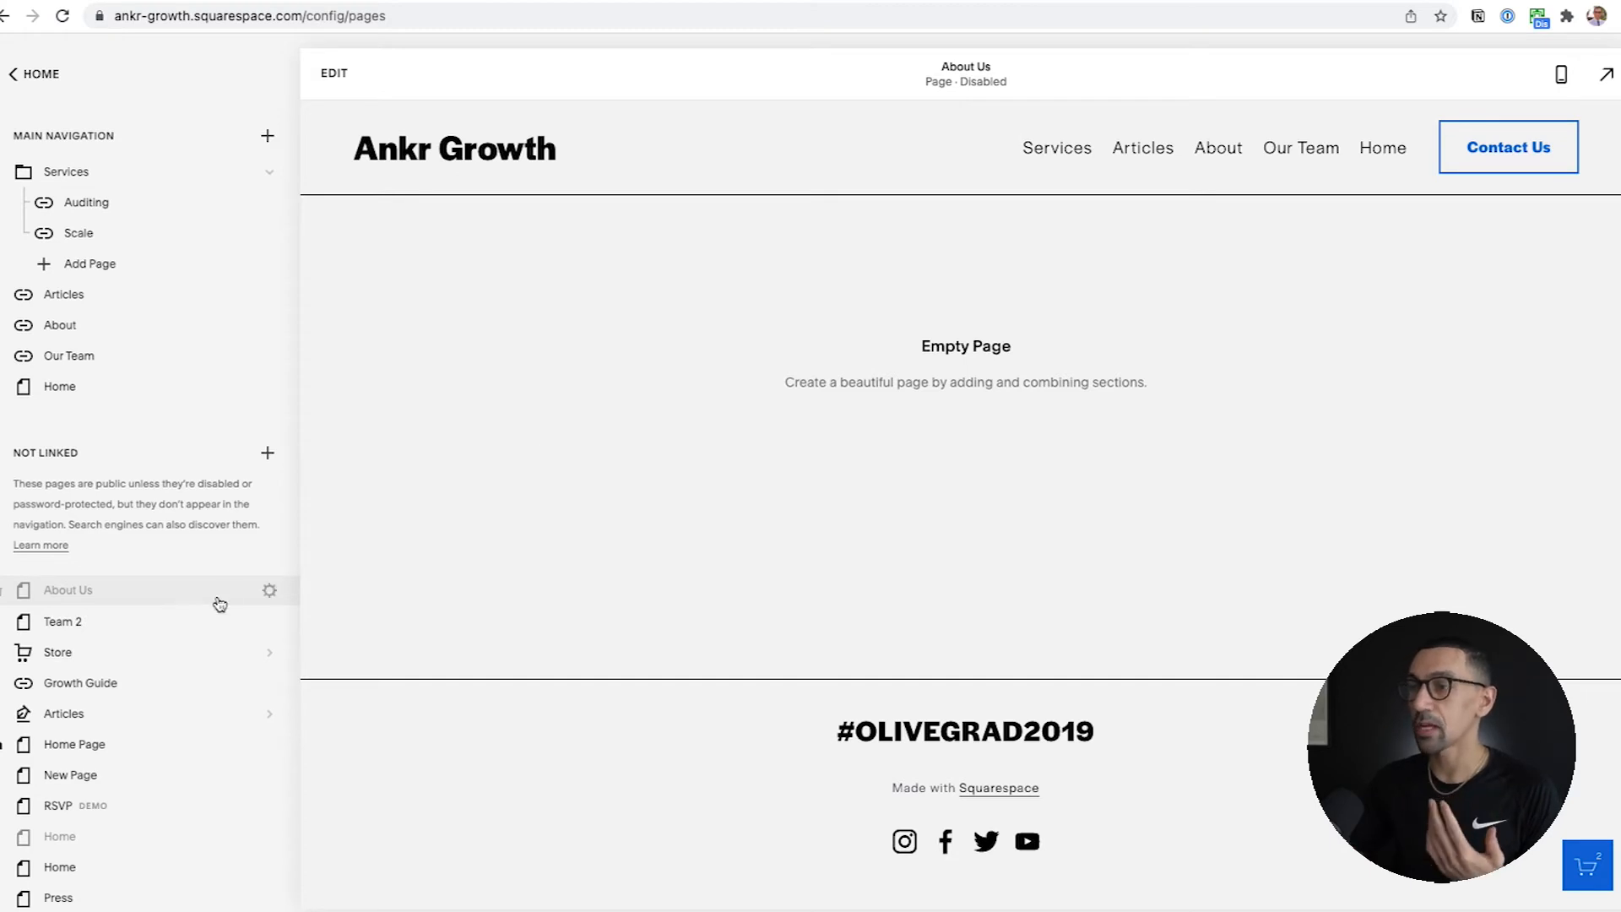
Create a link titled "About Us" among the unlinked items with the address /about-us, and save it.
left_click(268, 456)
left_click(221, 866)
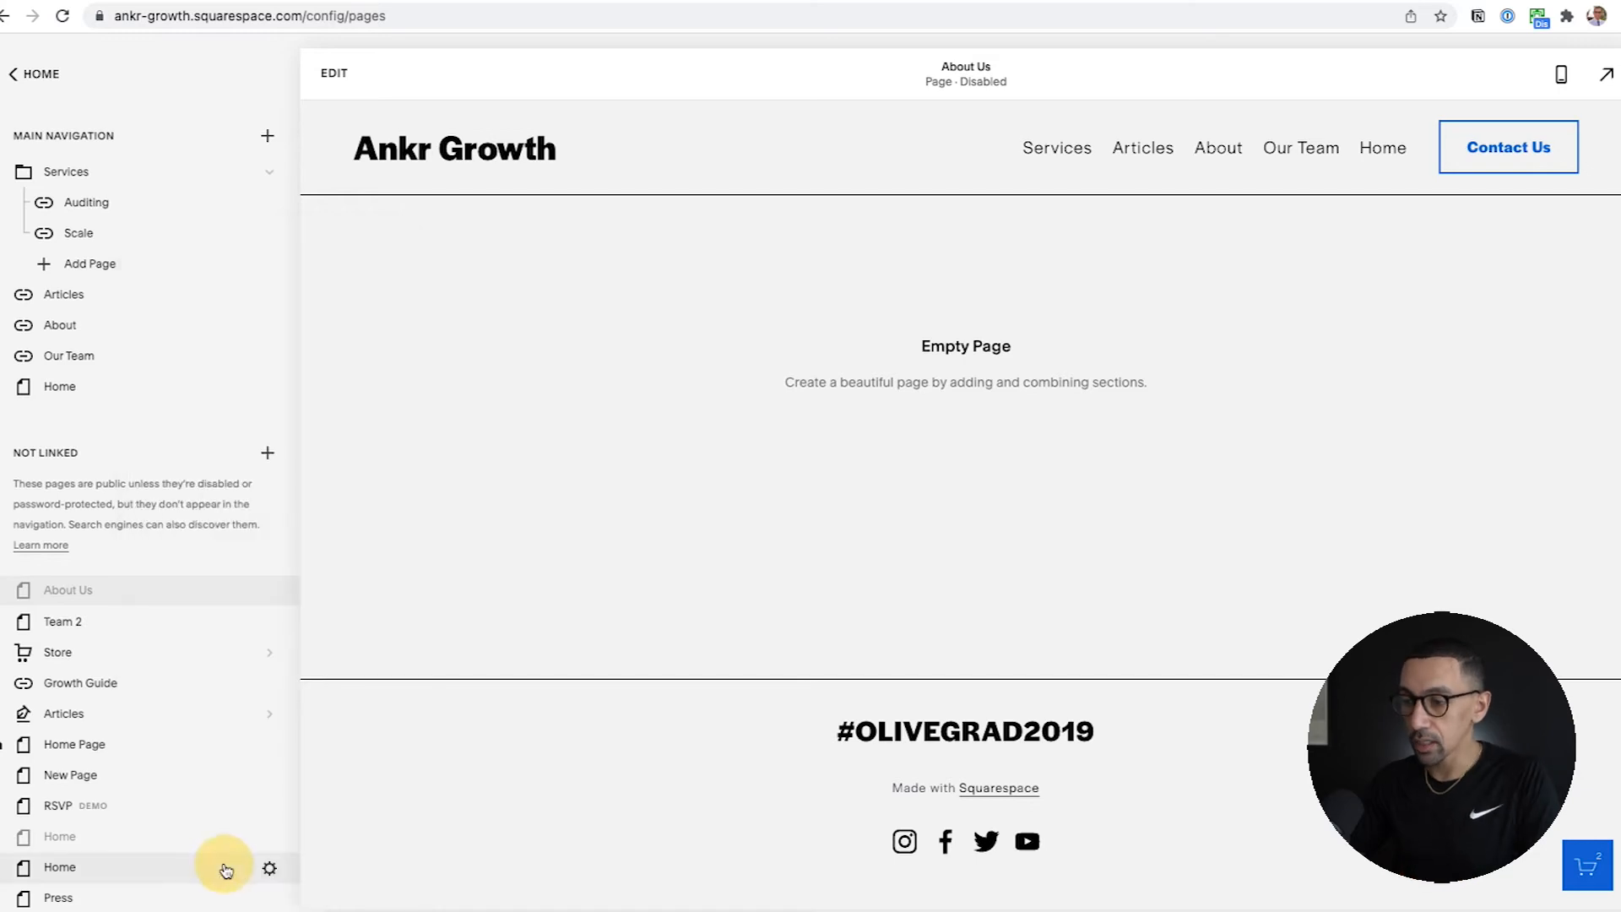
left_click(724, 487)
type("A")
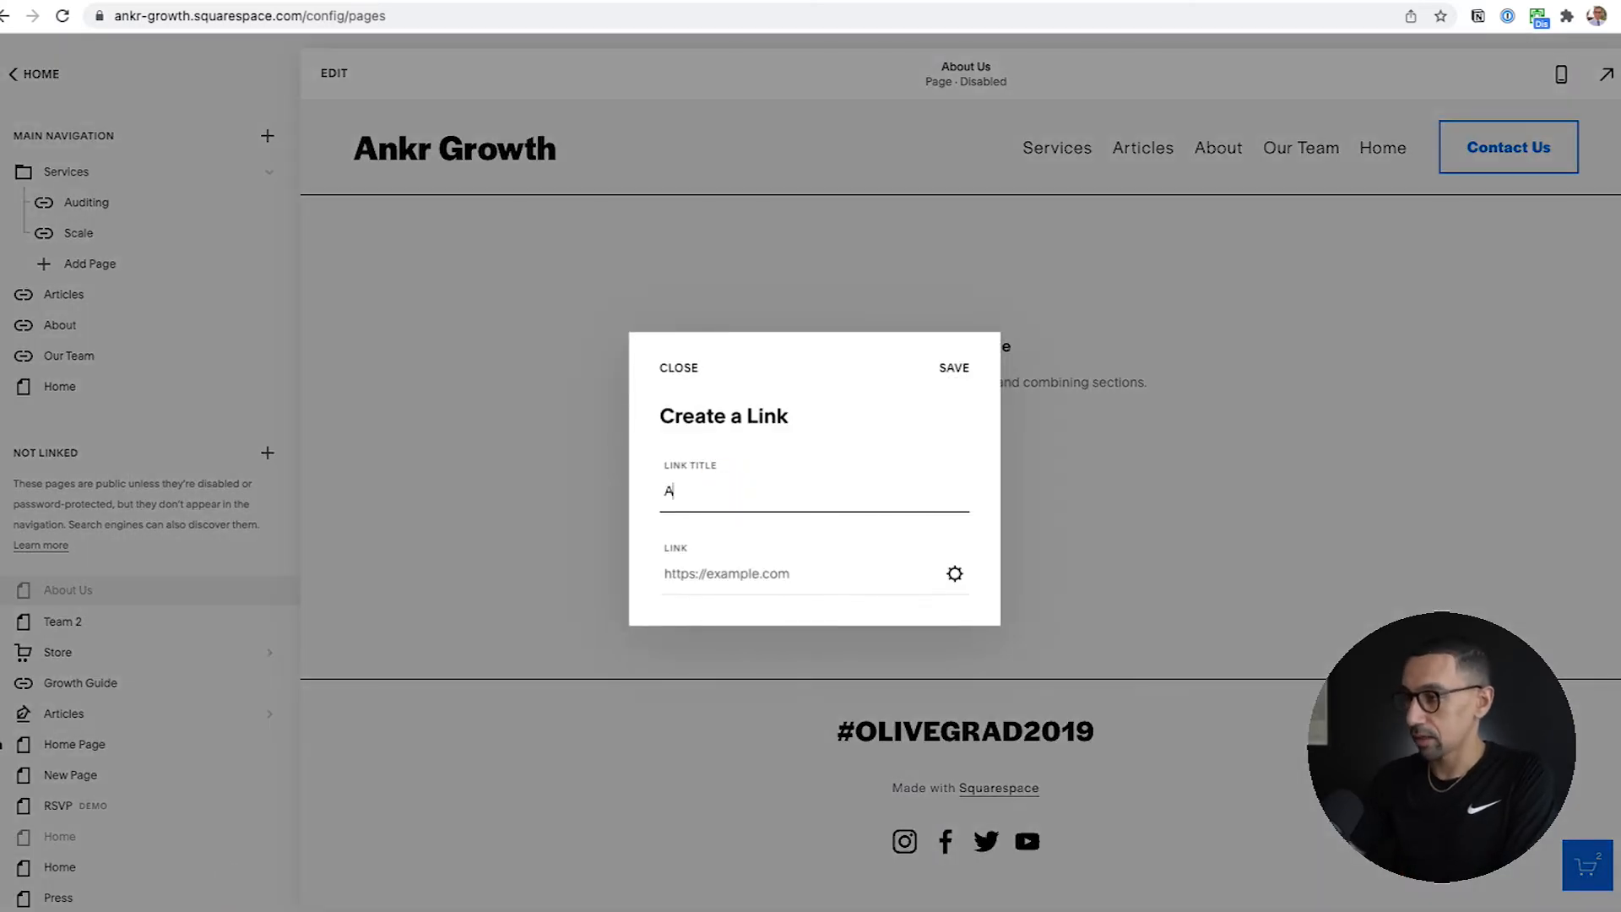
type("bout Us")
key("Tab")
type("/abou")
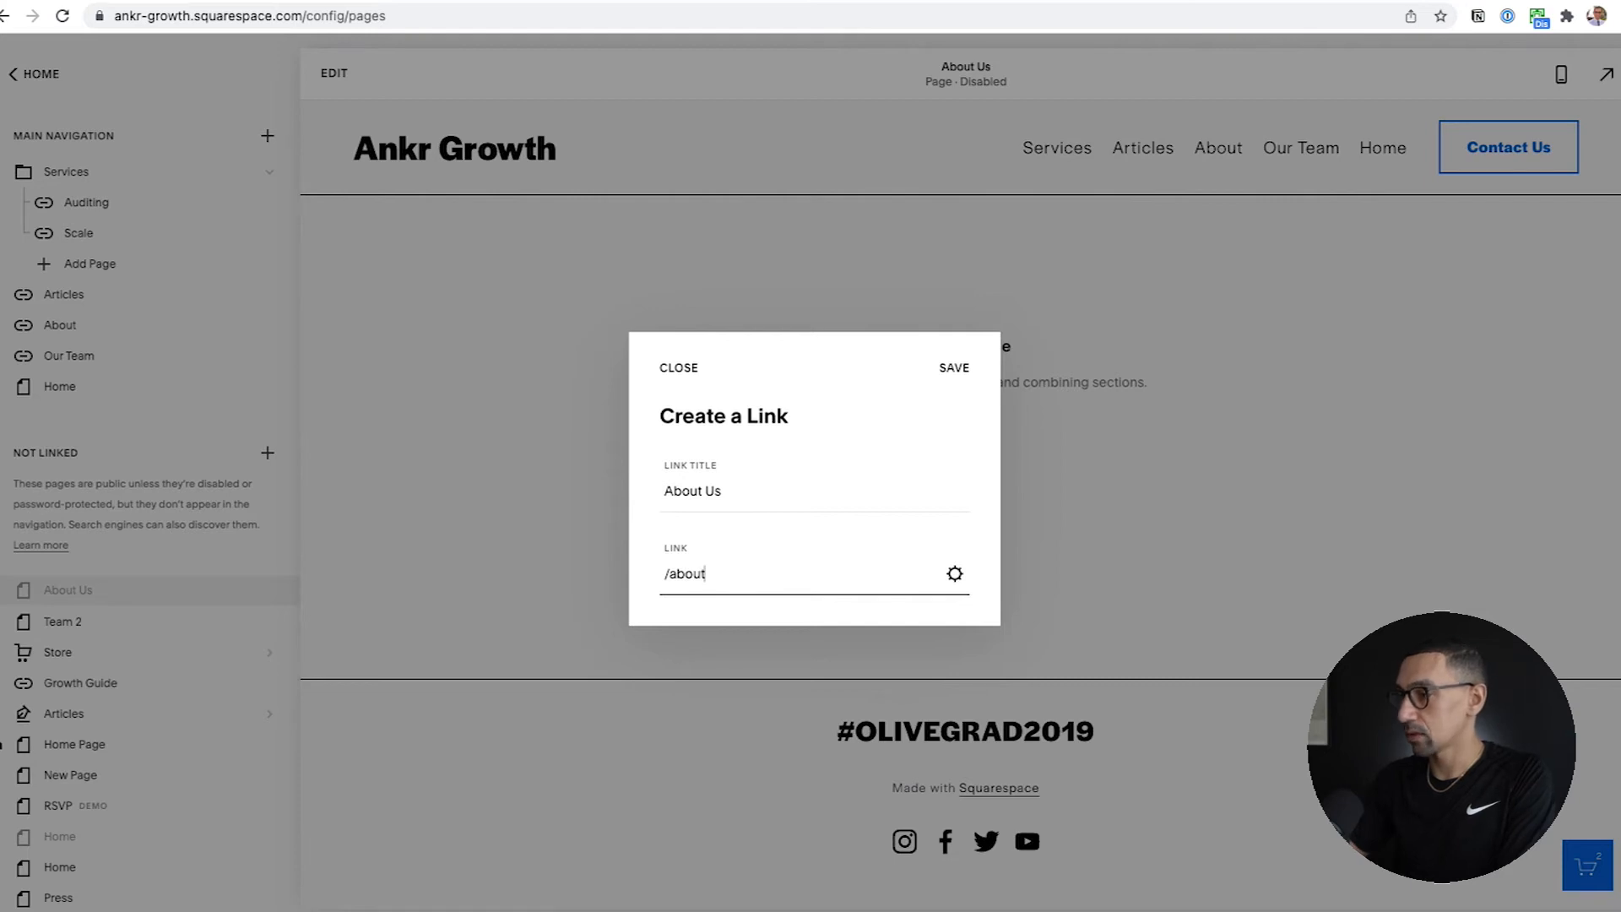
key("BackSpace")
key("BackSpace")
key("BackSpace")
type("about")
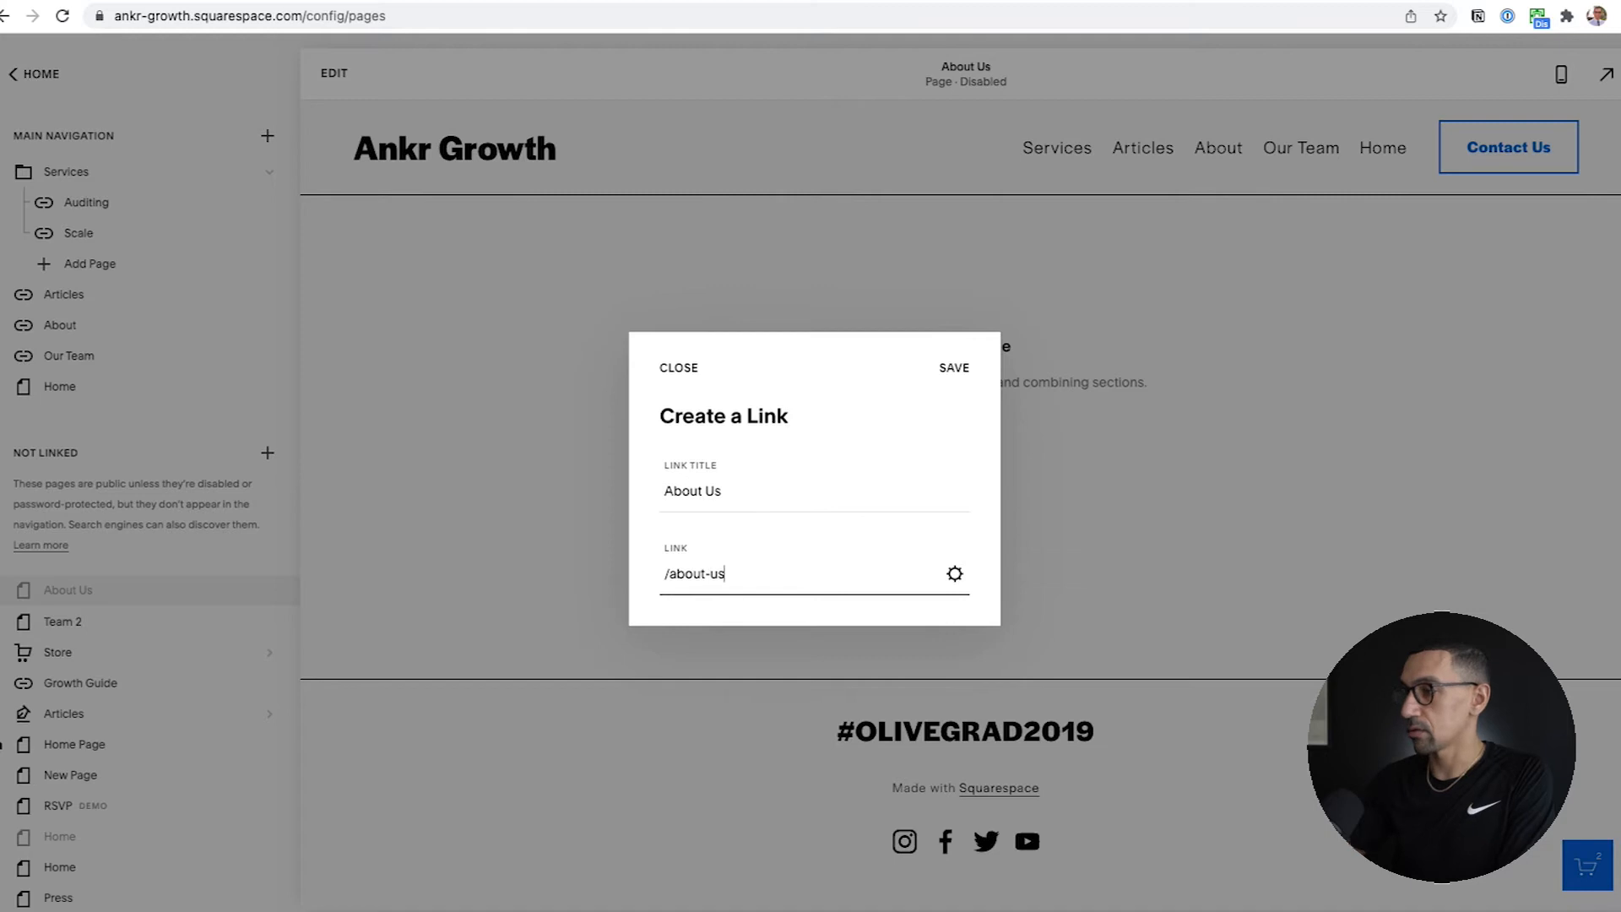
left_click(953, 368)
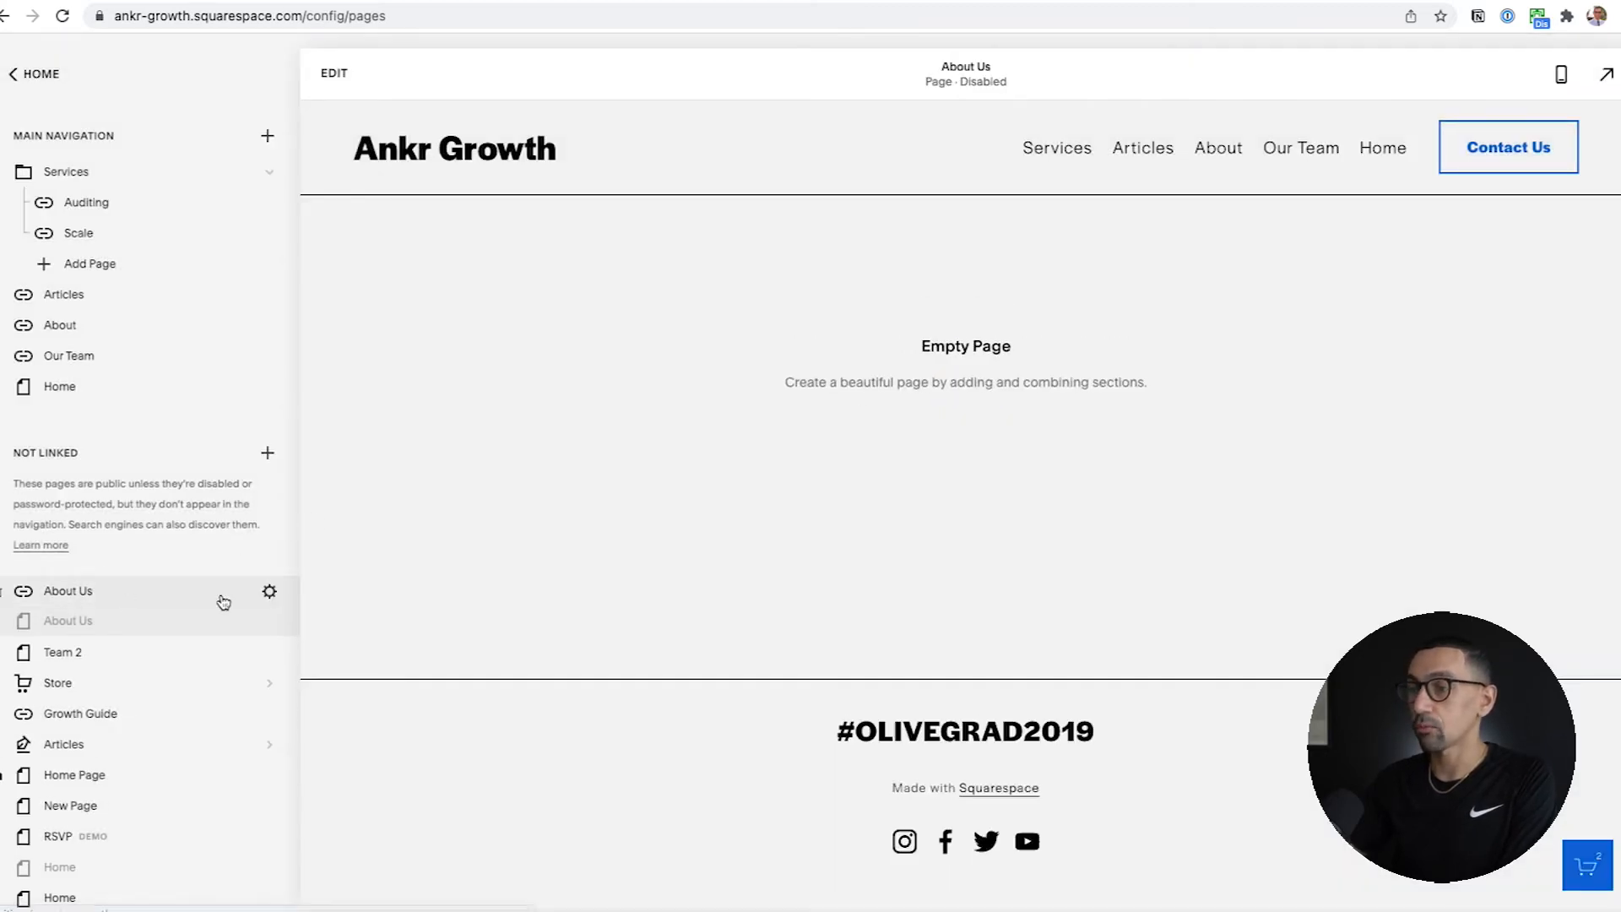
Enable the unlinked About Us page, check its SEO settings, and save the page settings.
left_click(271, 625)
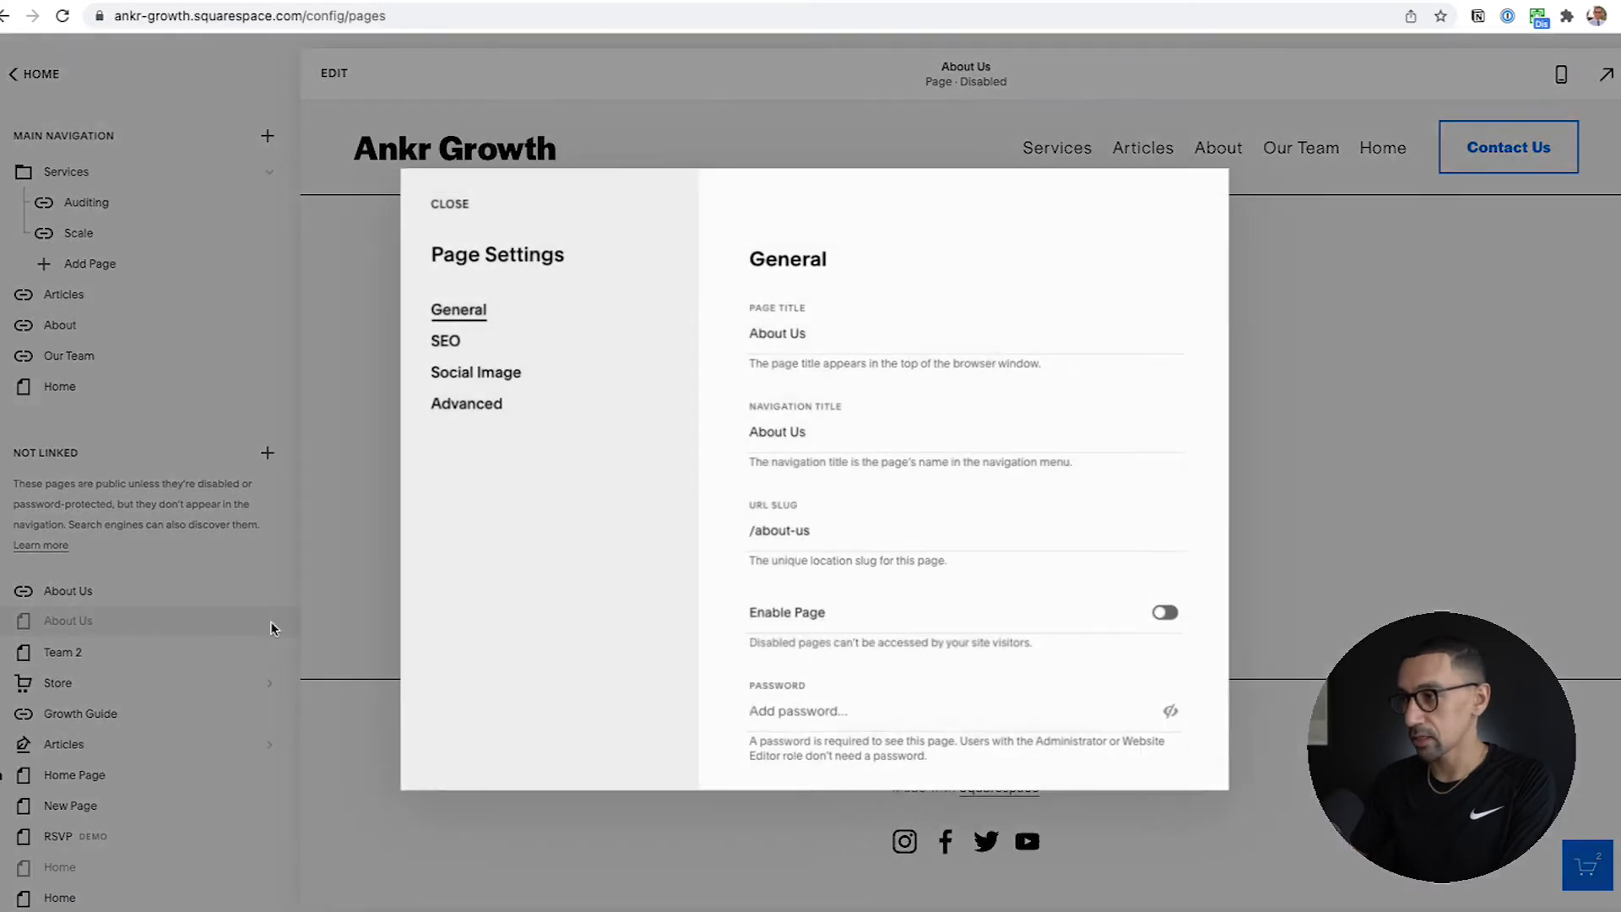
left_click(1171, 614)
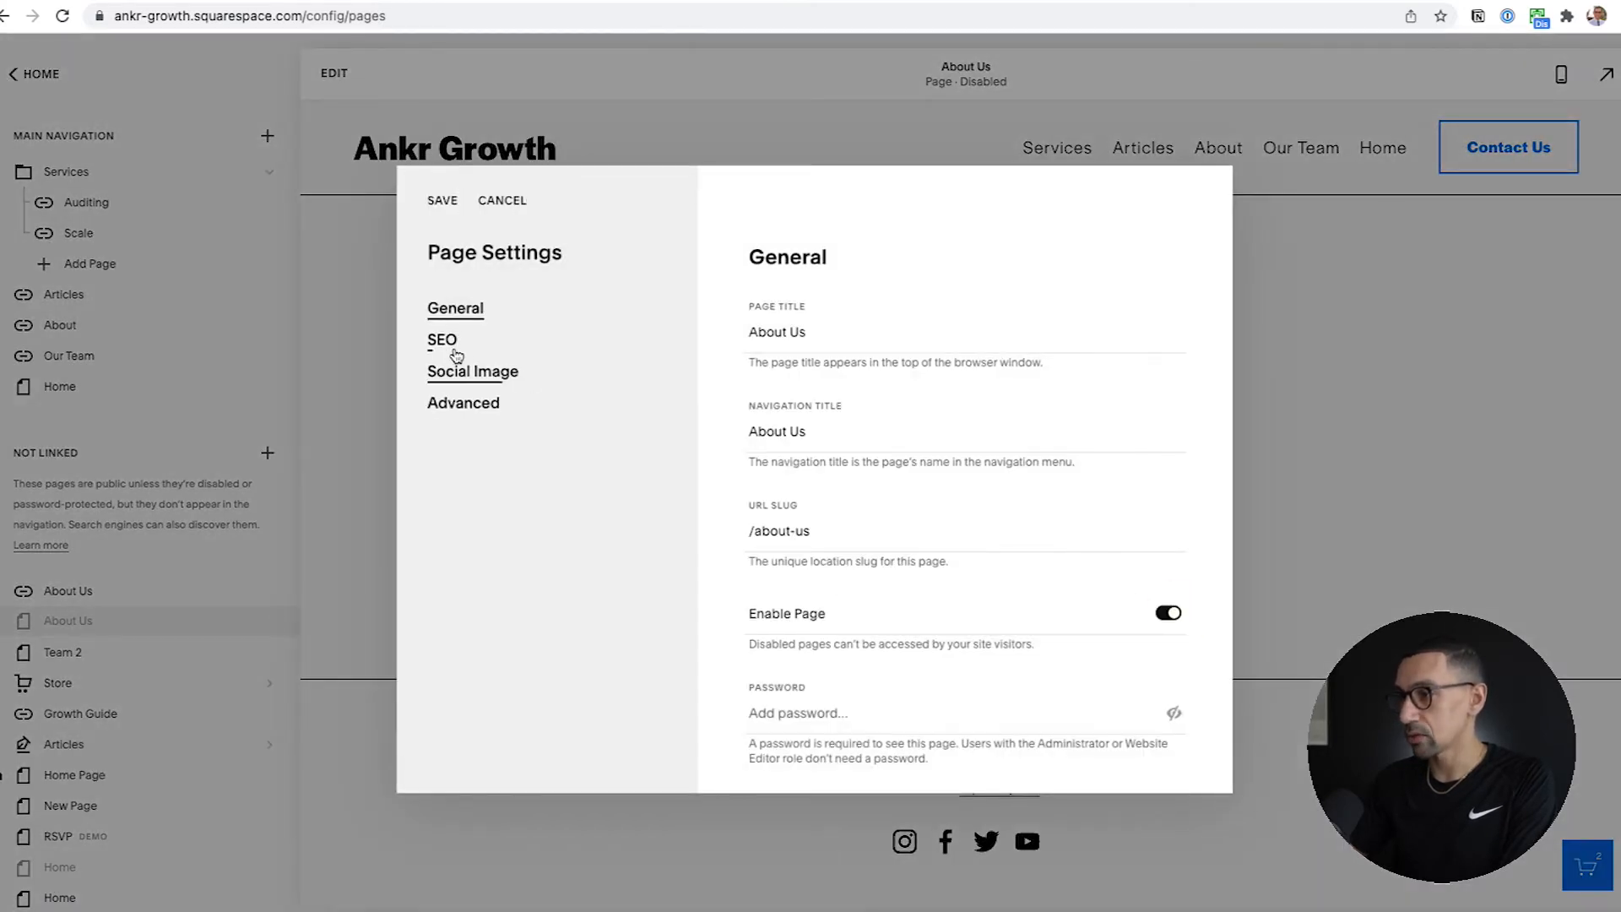
left_click(442, 341)
left_click(1168, 406)
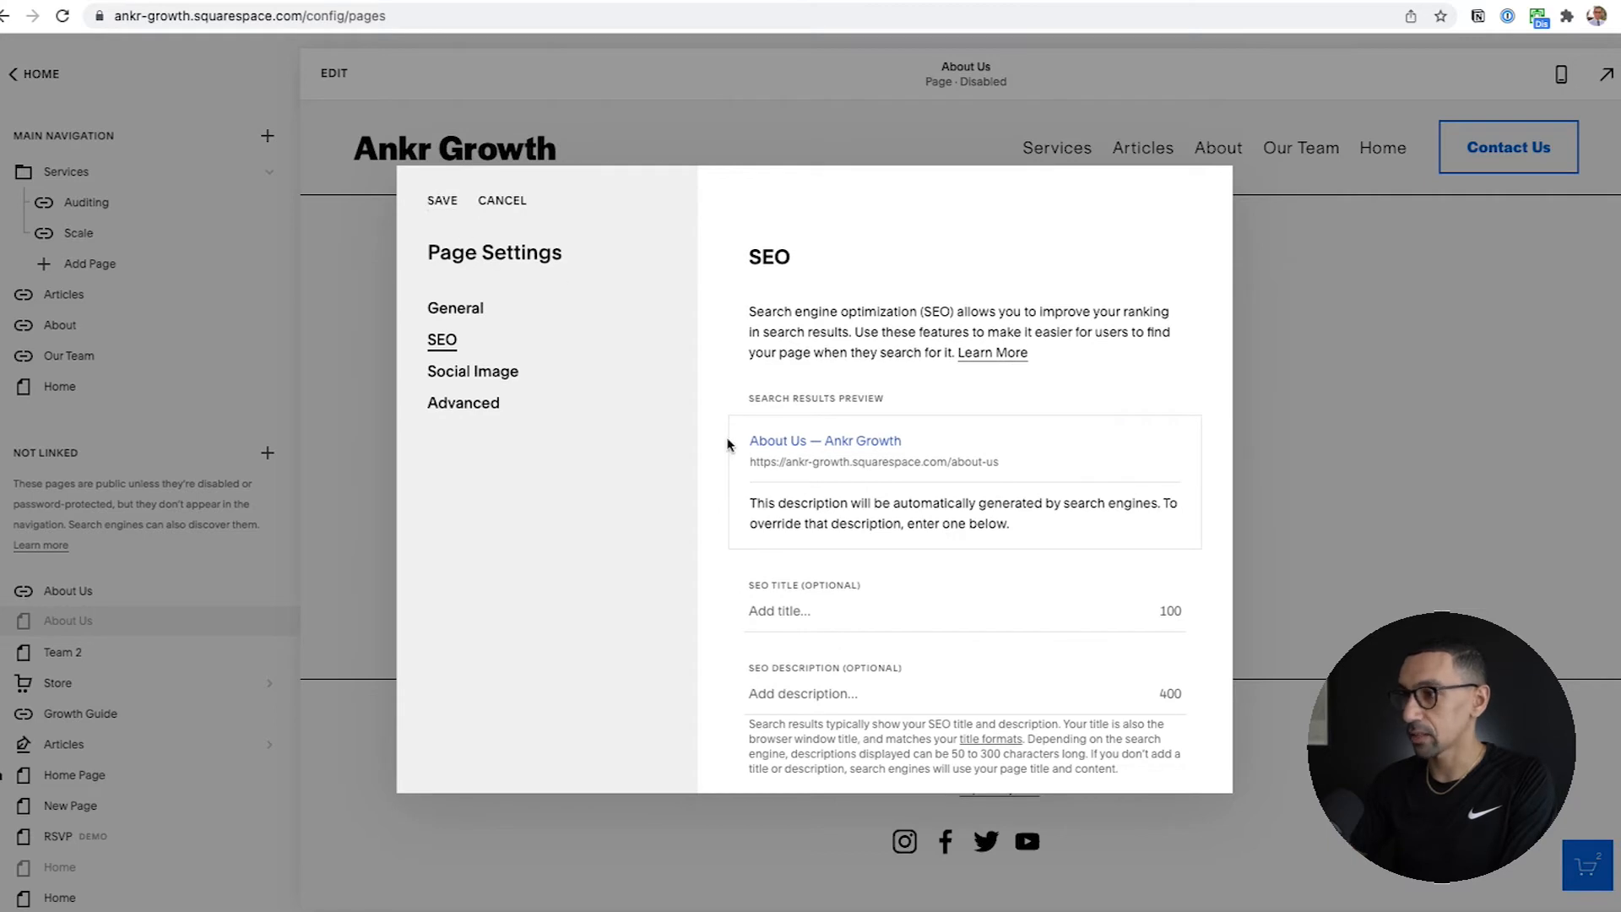
left_click(441, 202)
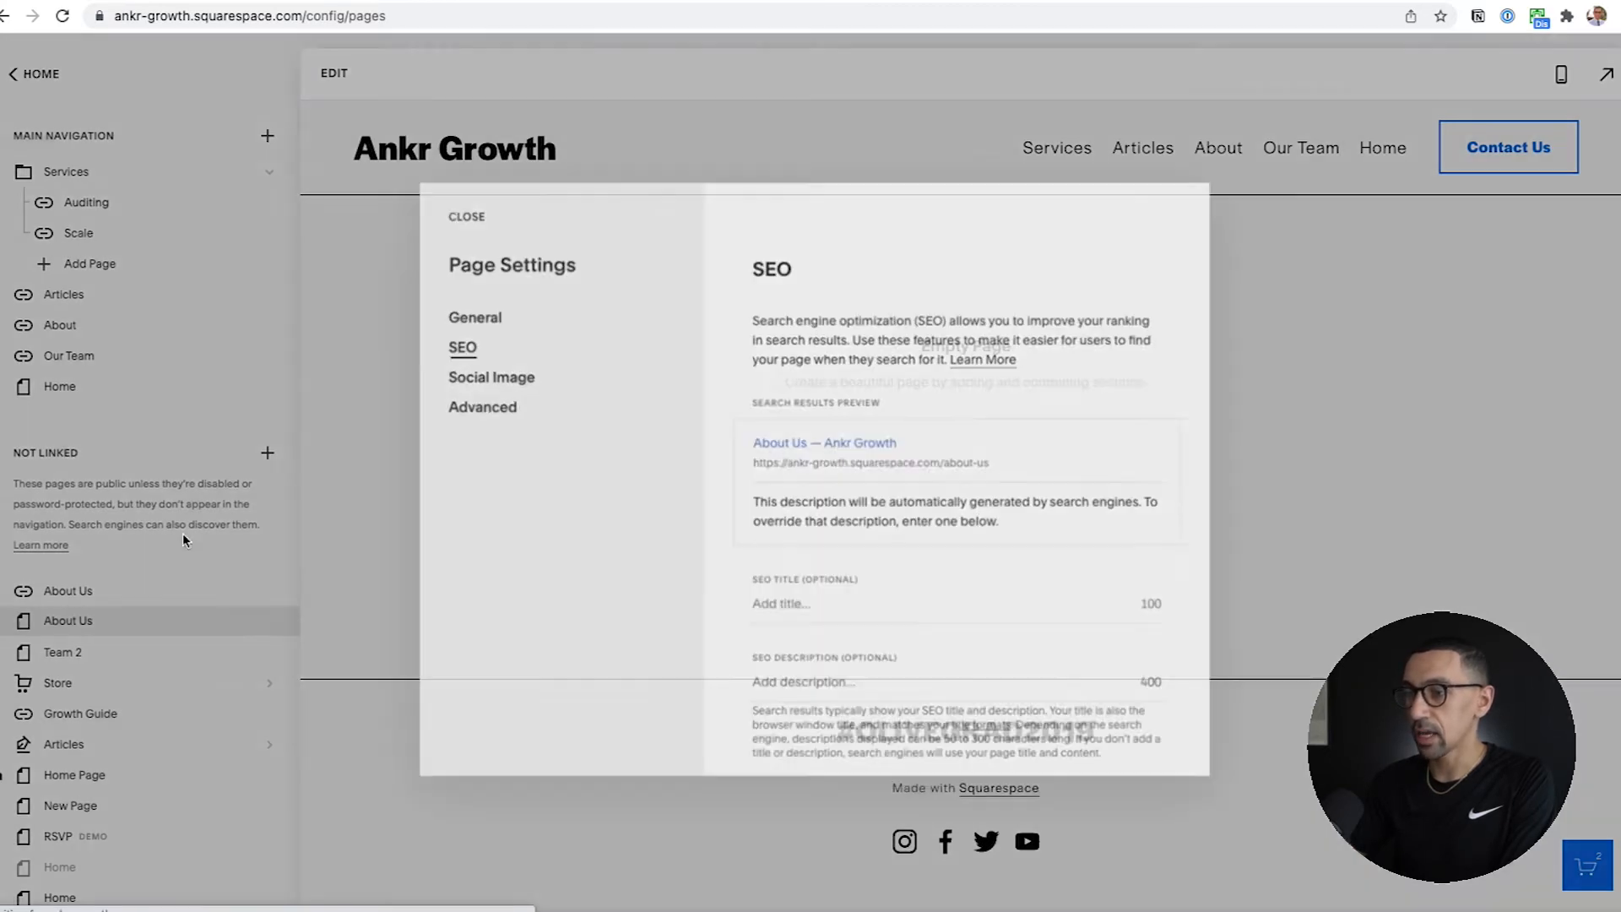
Move the About Us link into the main navigation above Services, and test it from the site's home page.
left_click_drag(59, 598, 71, 172)
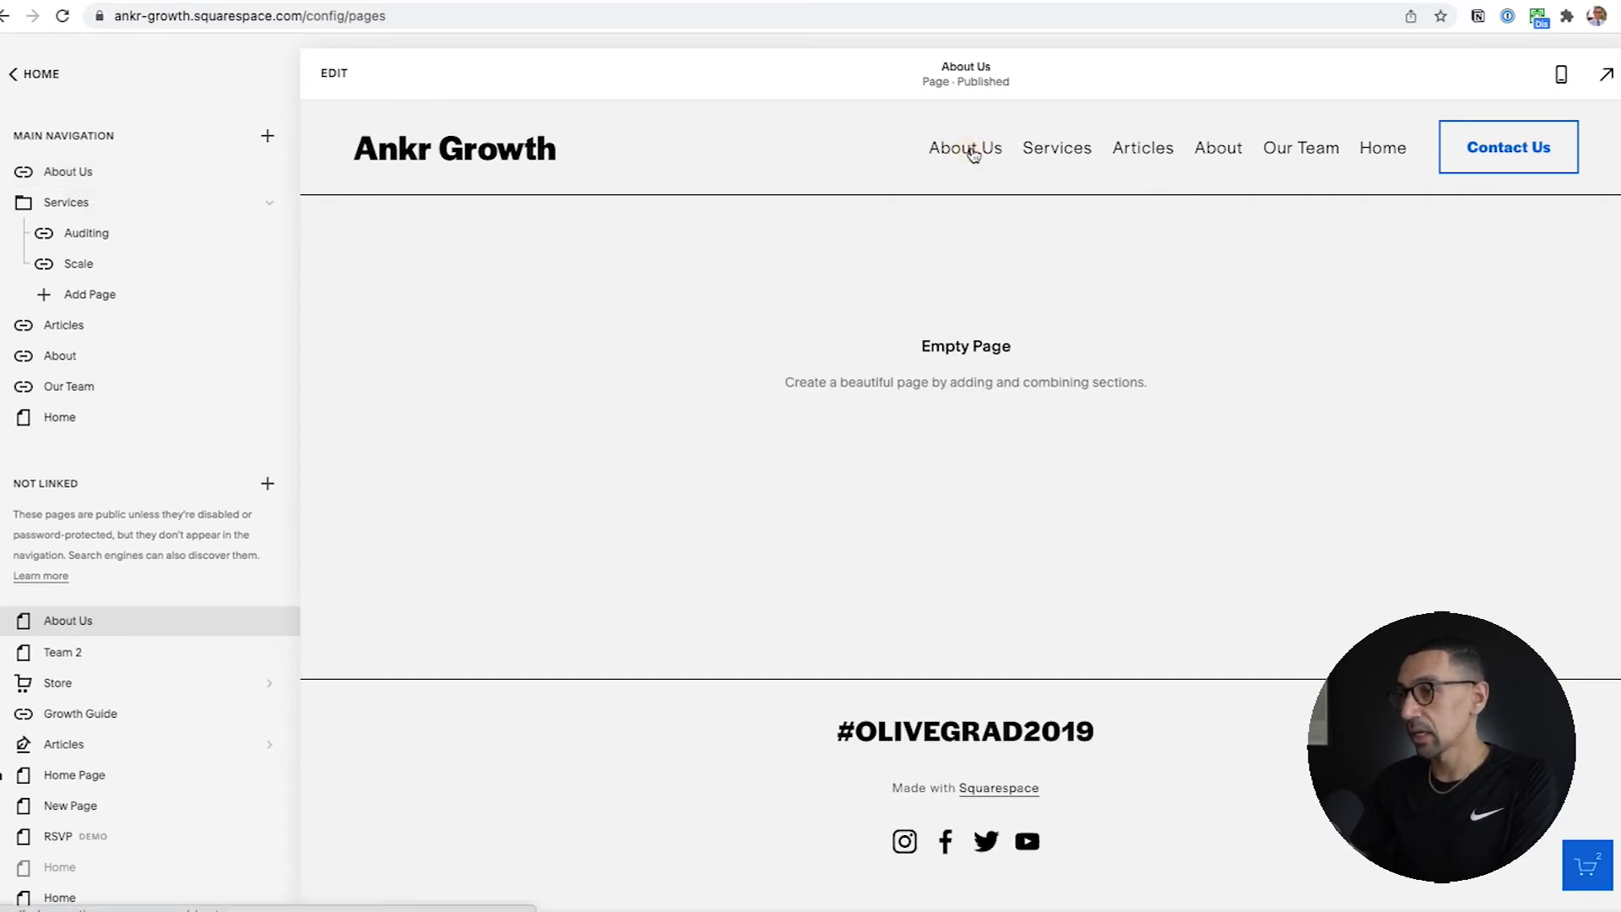
left_click(434, 144)
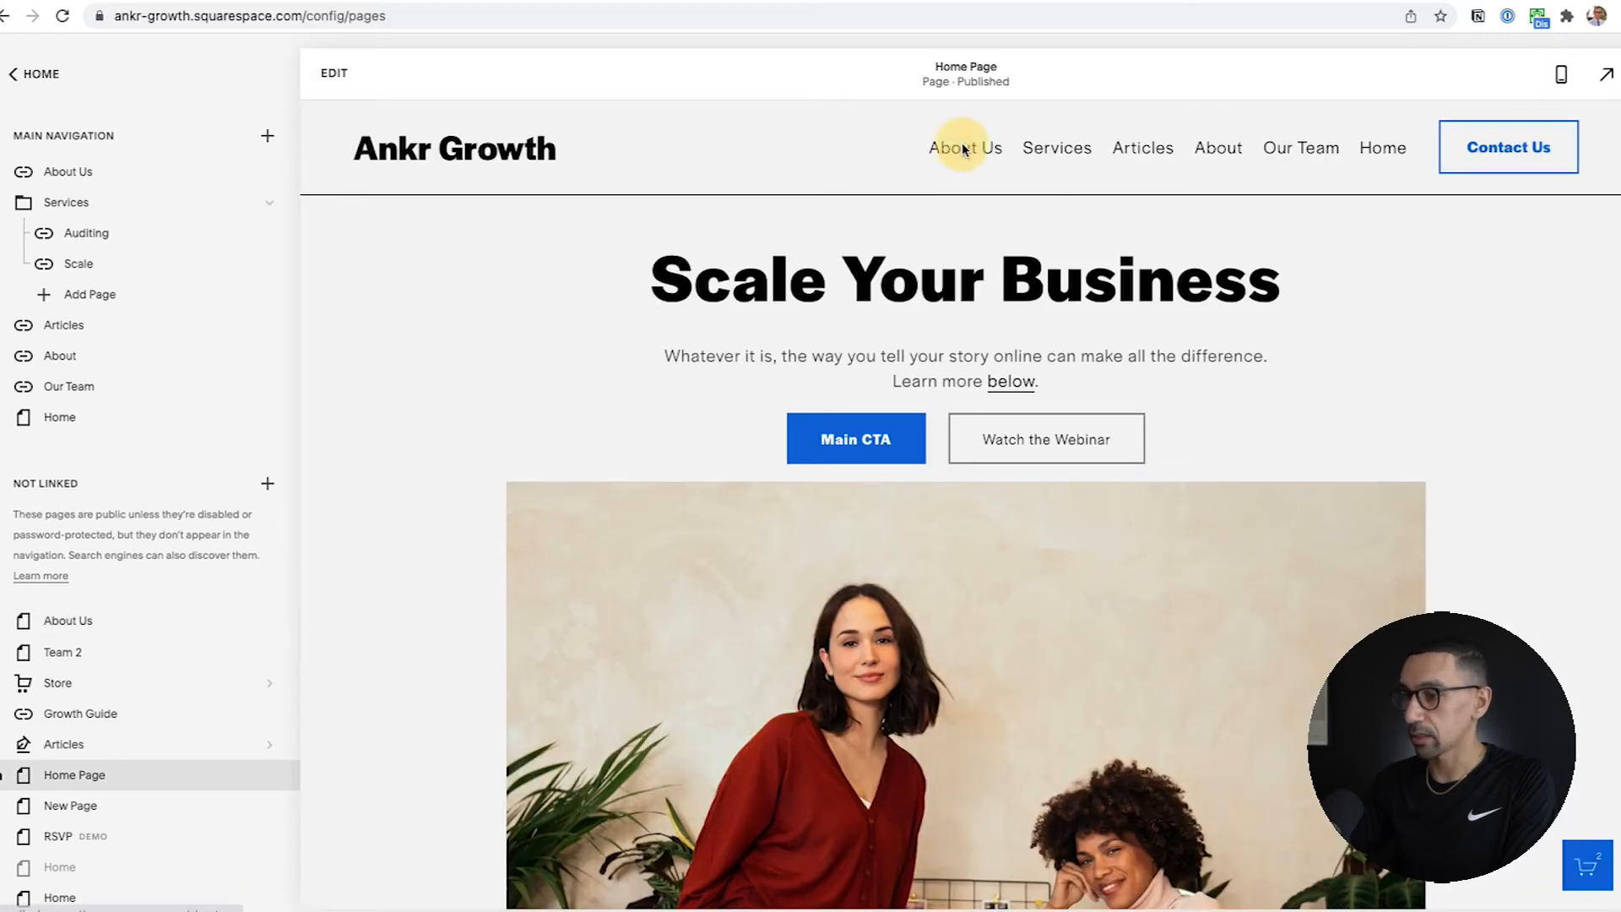
left_click(962, 149)
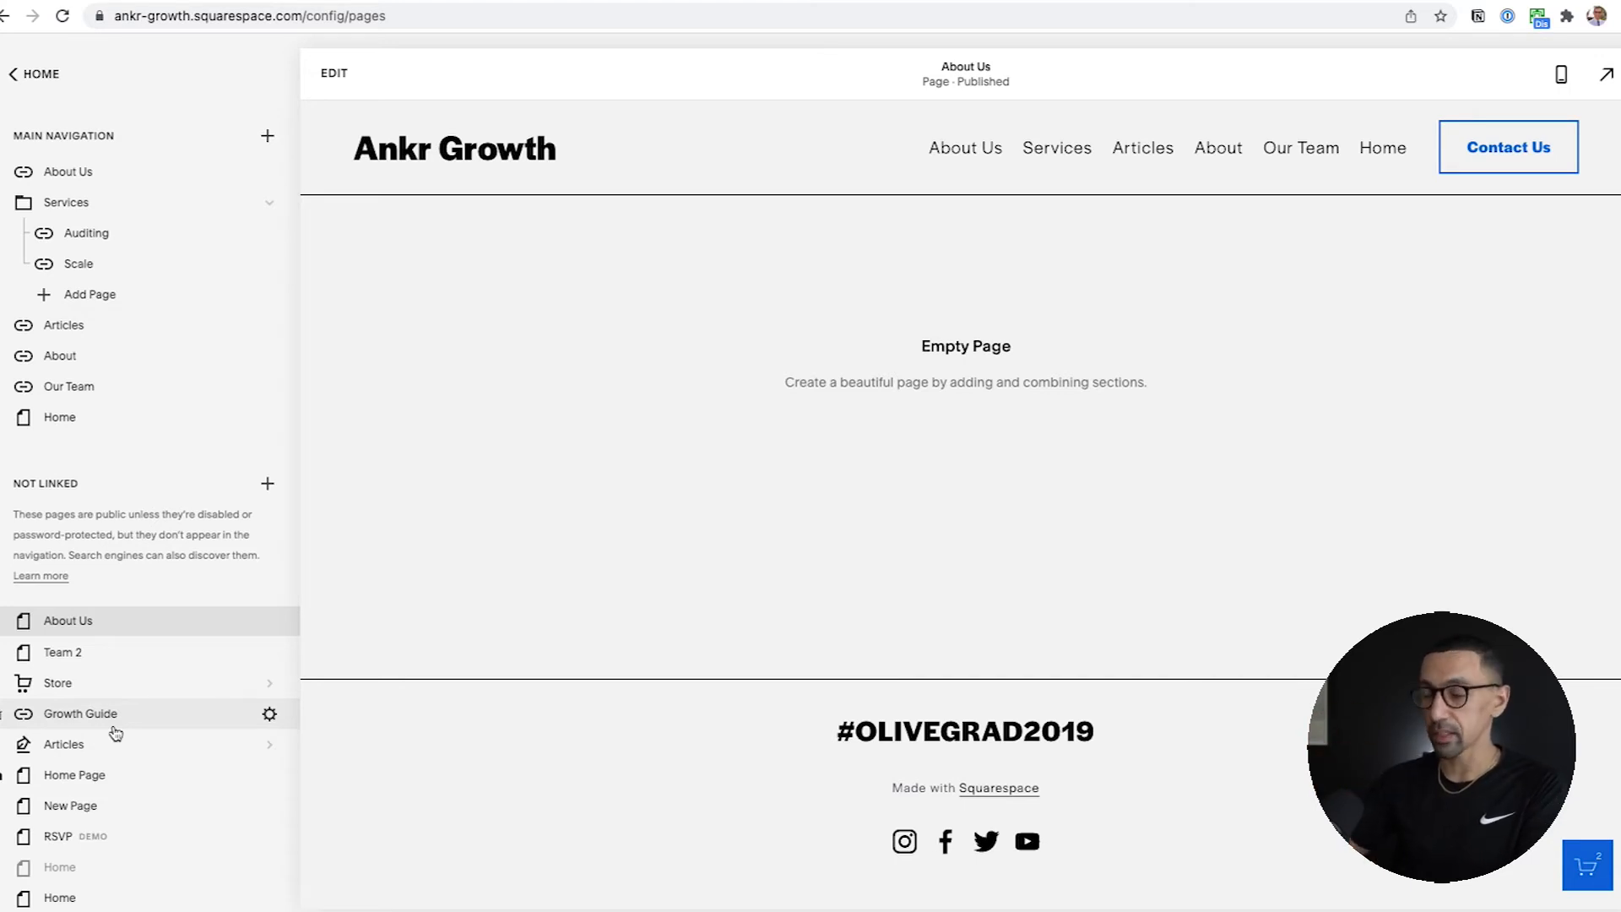
Open the Store page and view the product types offered for a new product without adding one.
left_click(59, 684)
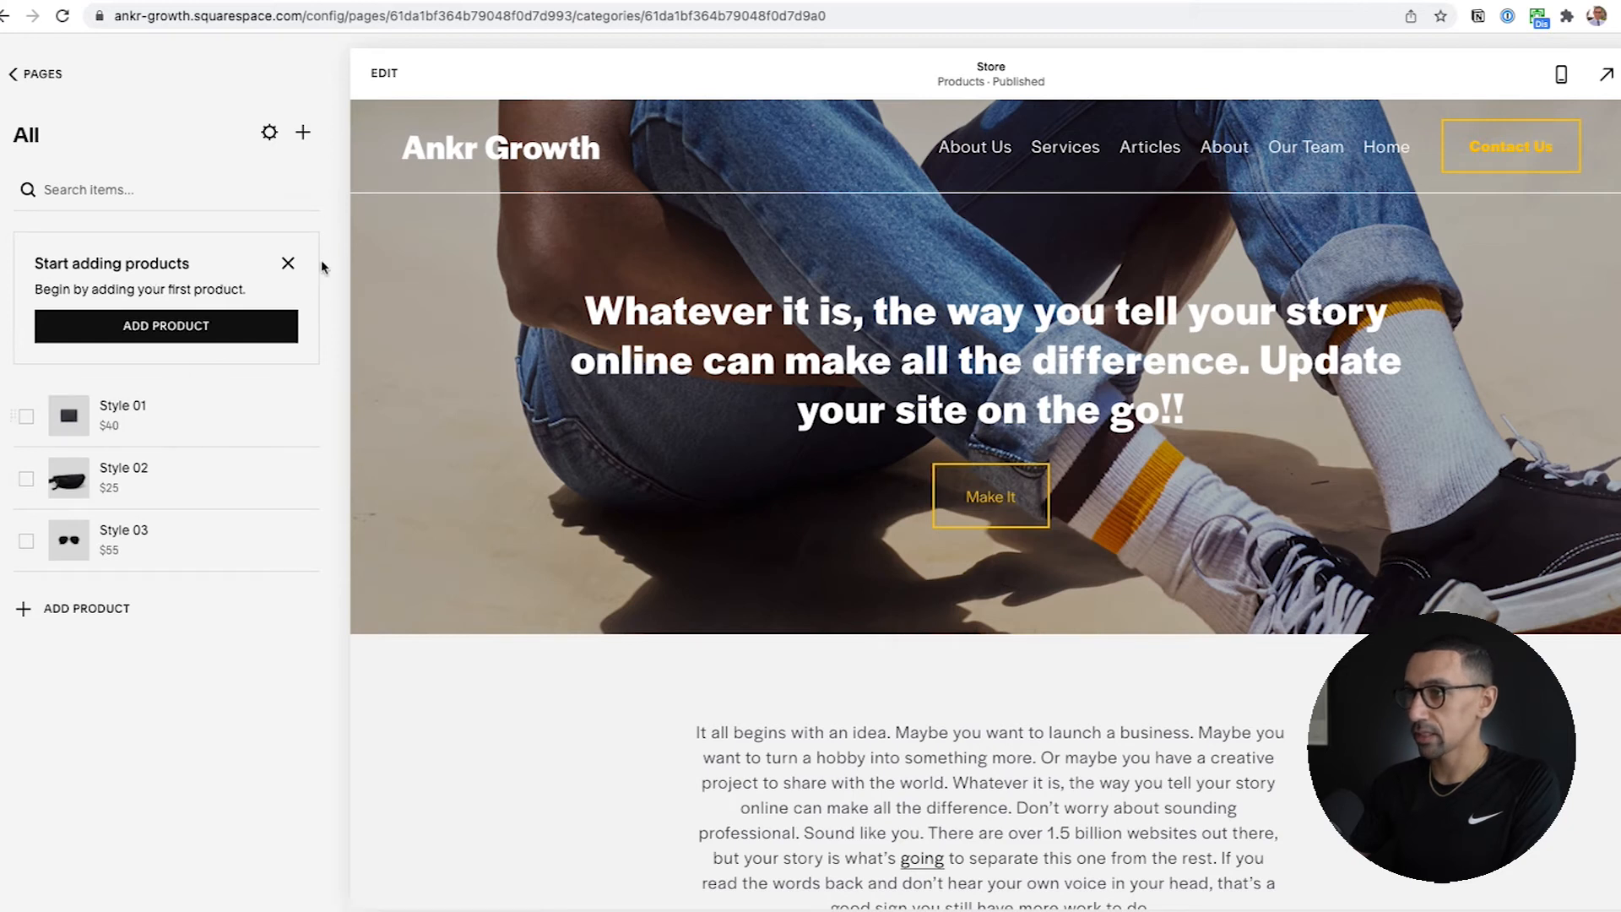
left_click(304, 134)
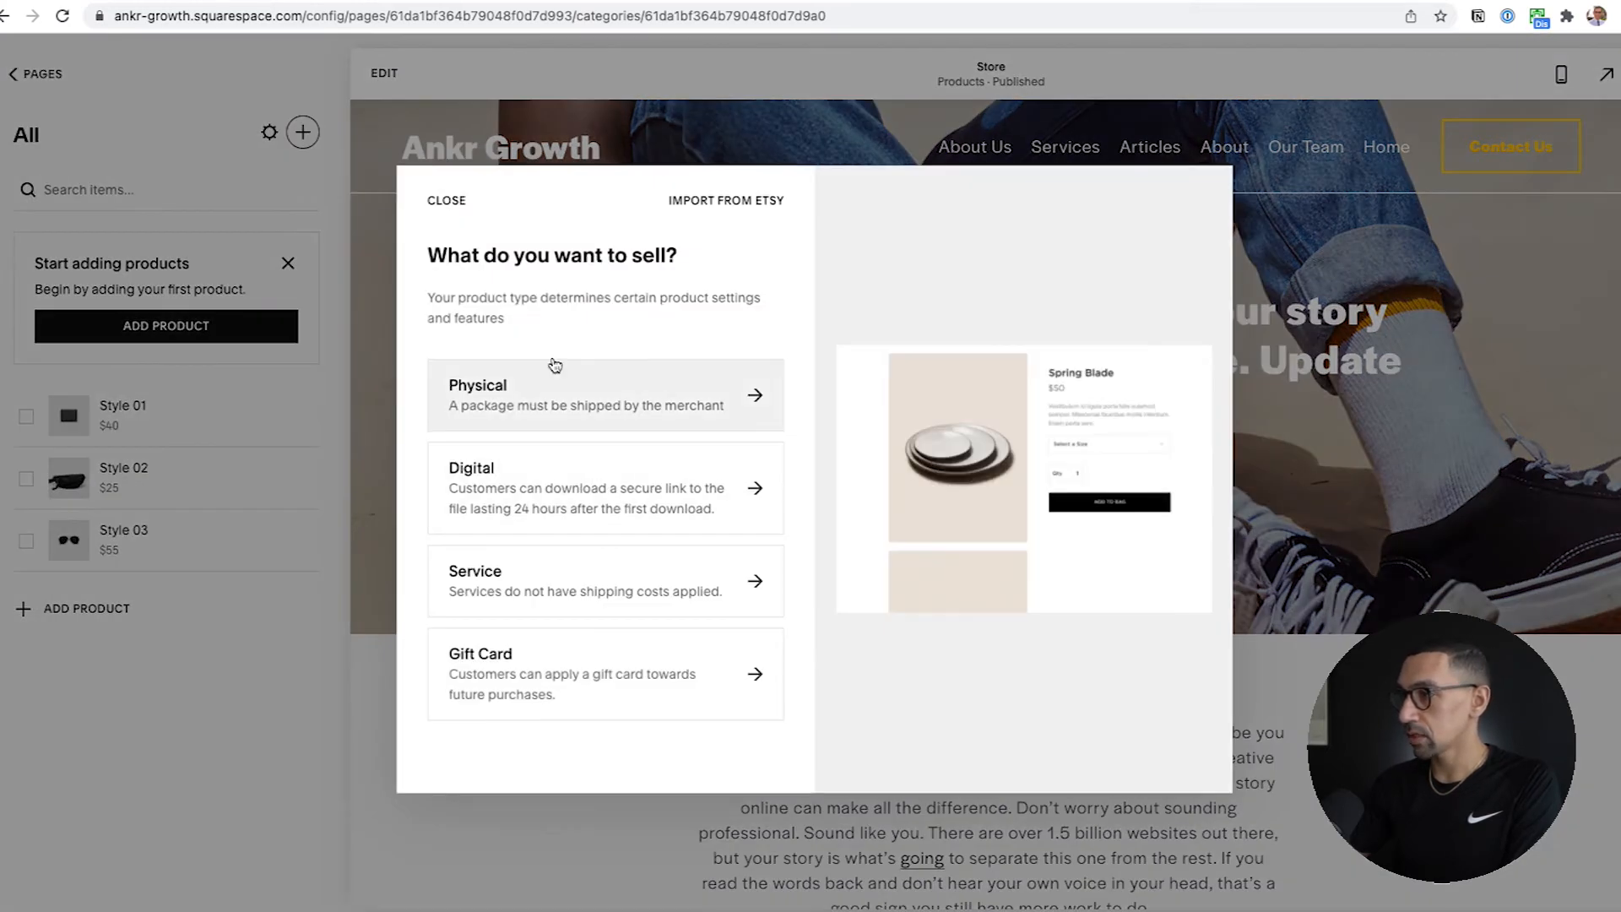
left_click(452, 201)
Open the Style 01 product for editing and dismiss the detail page layout selection.
left_click(221, 422)
left_click(303, 416)
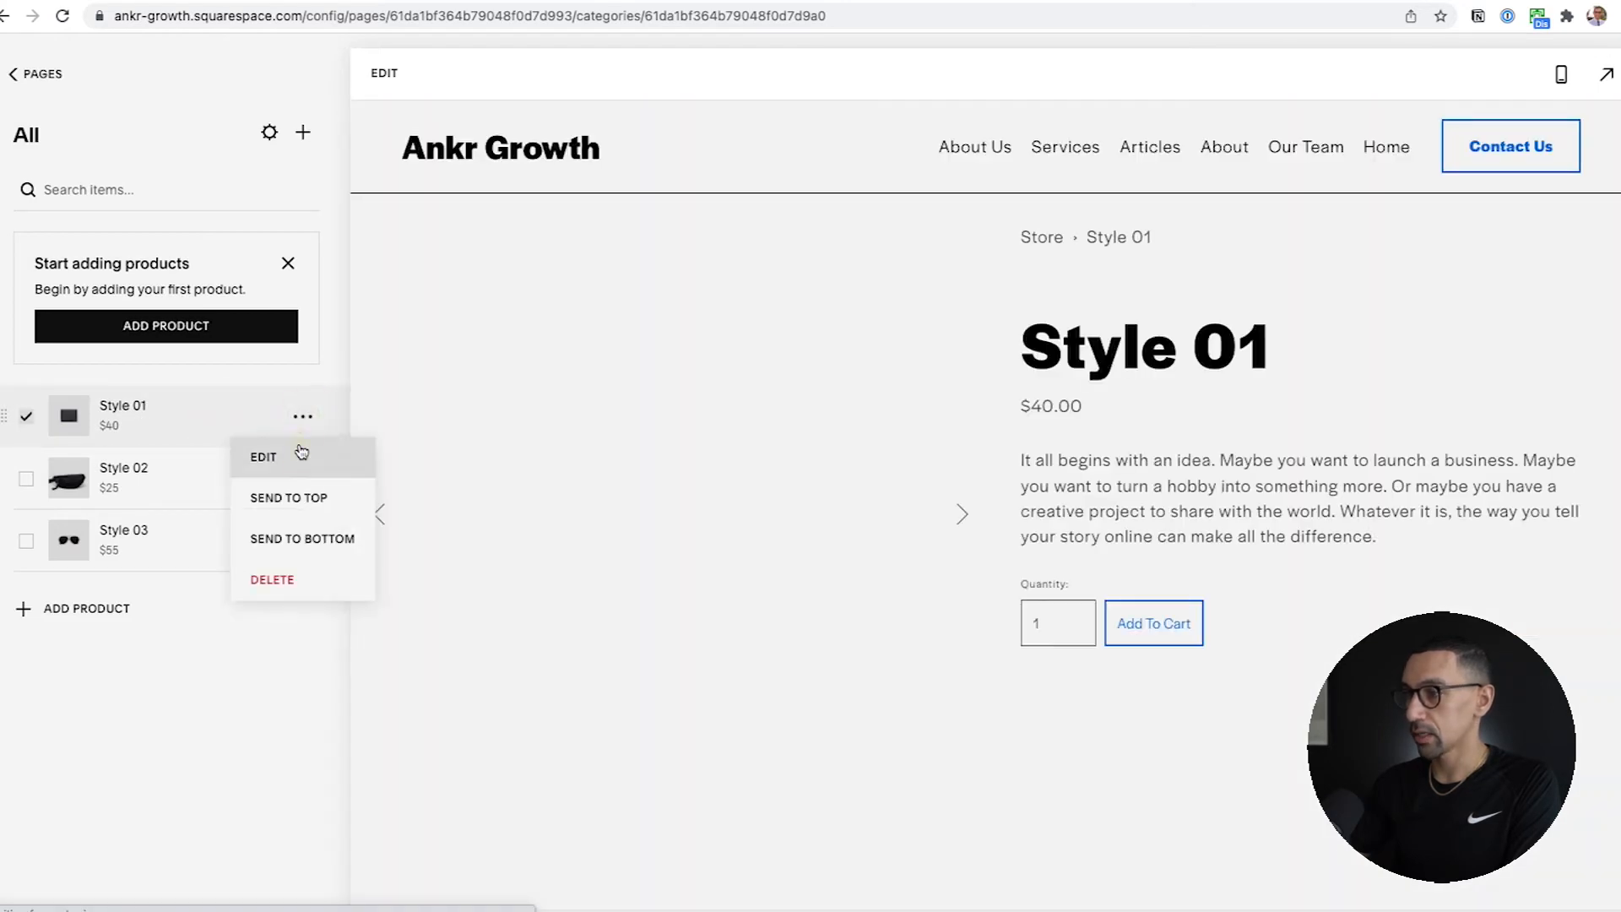
left_click(303, 456)
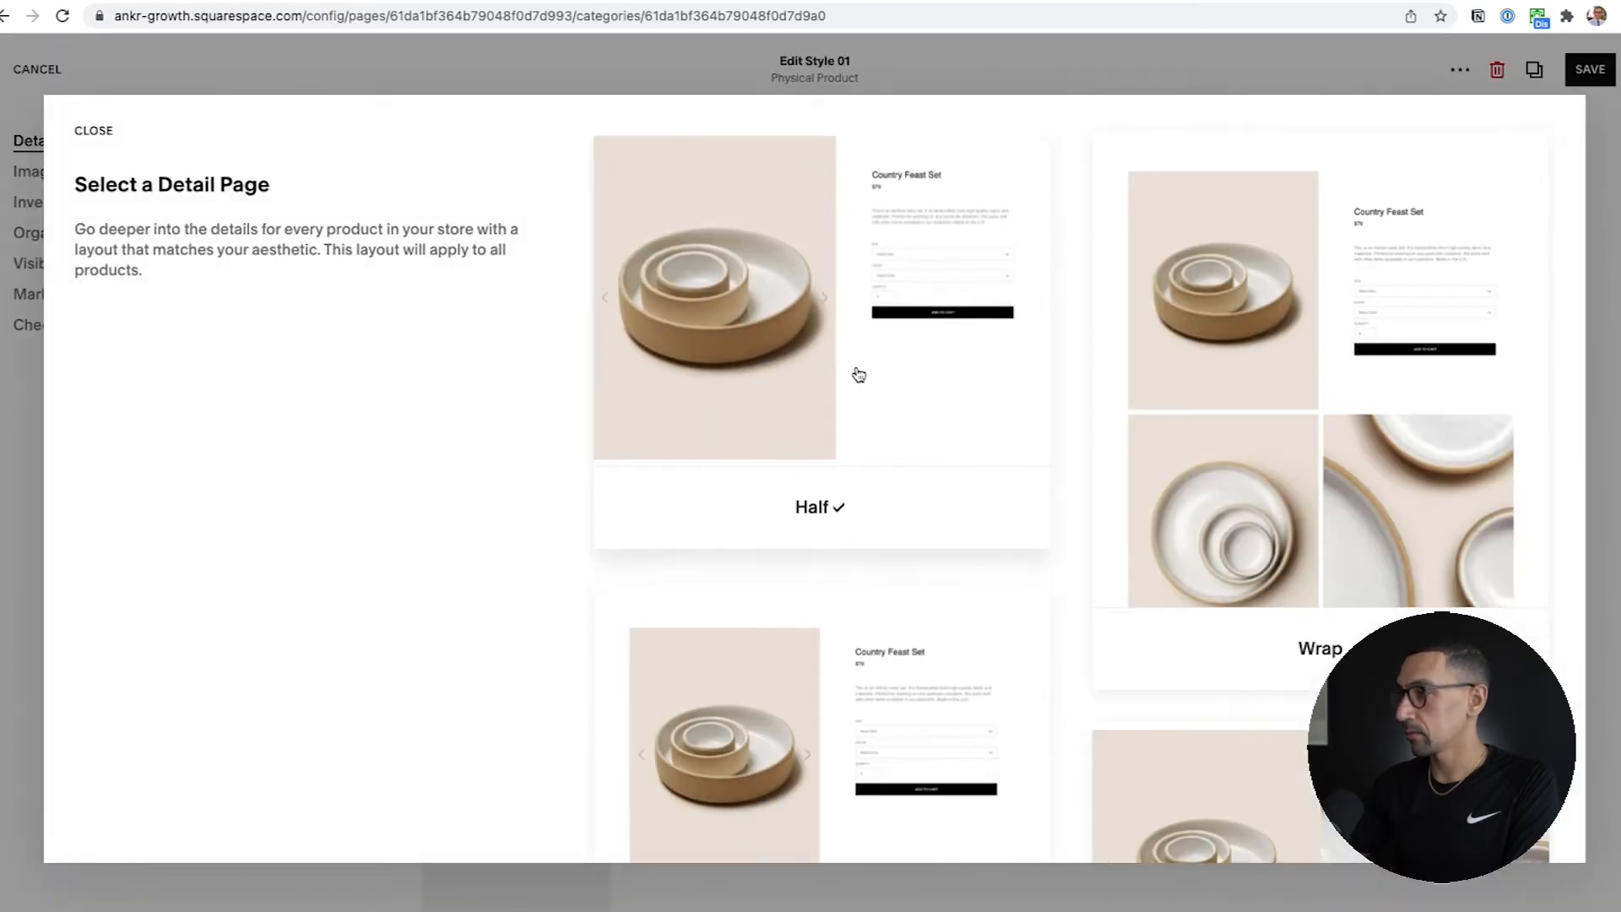
scroll(866, 401, "down", 1)
left_click(123, 131)
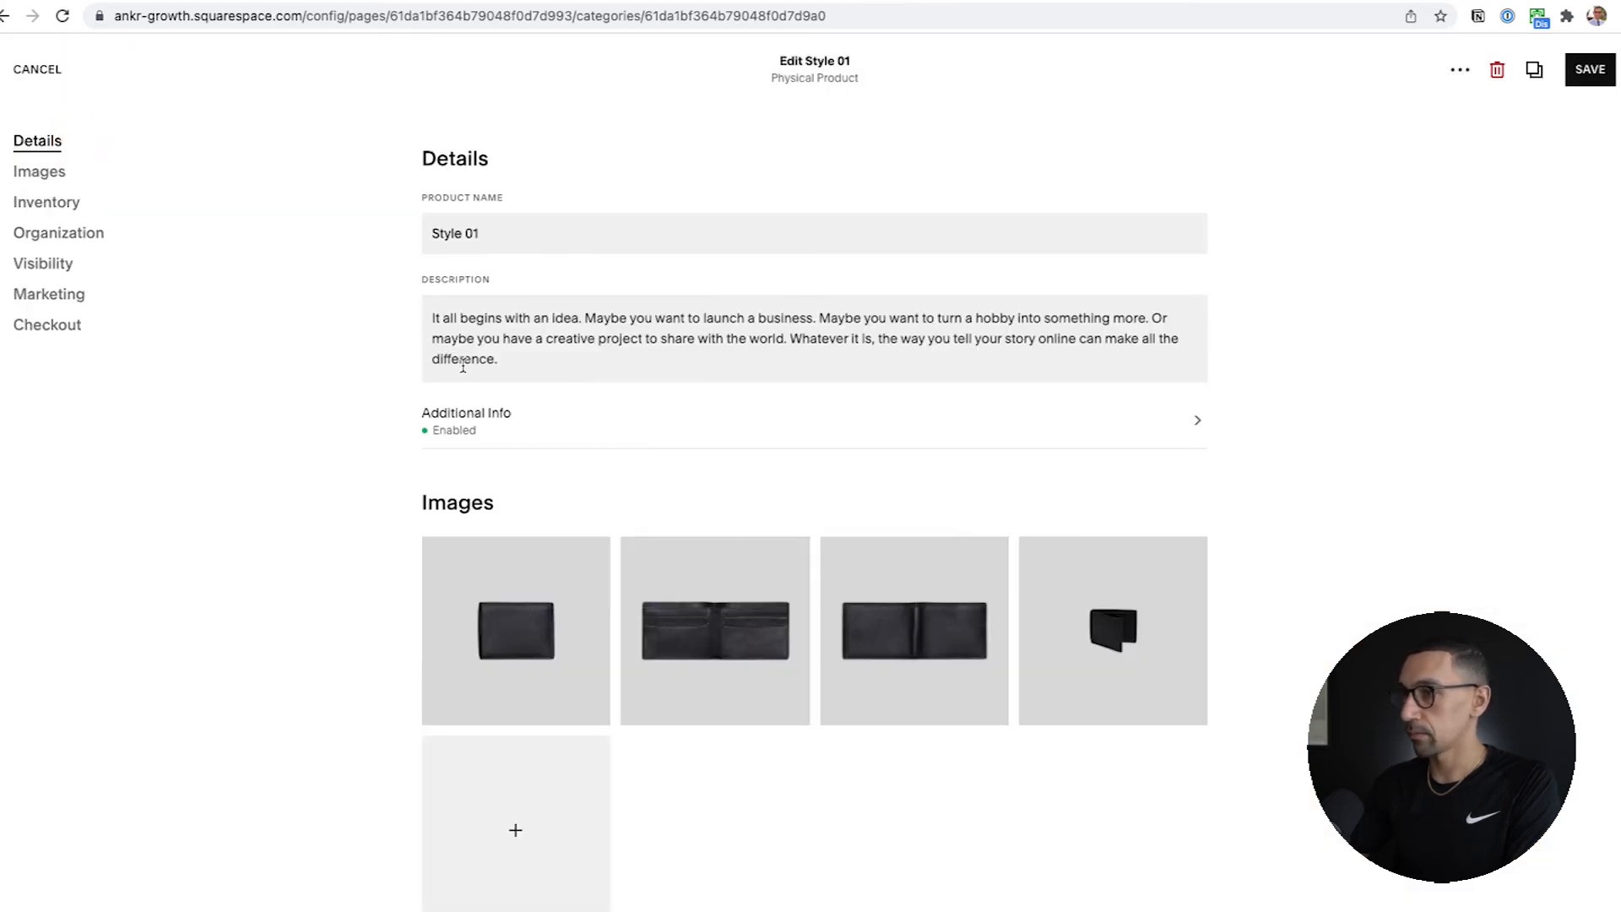
Add a new category named "Leather Goods" to the Style 01 product and save the product.
left_click(59, 232)
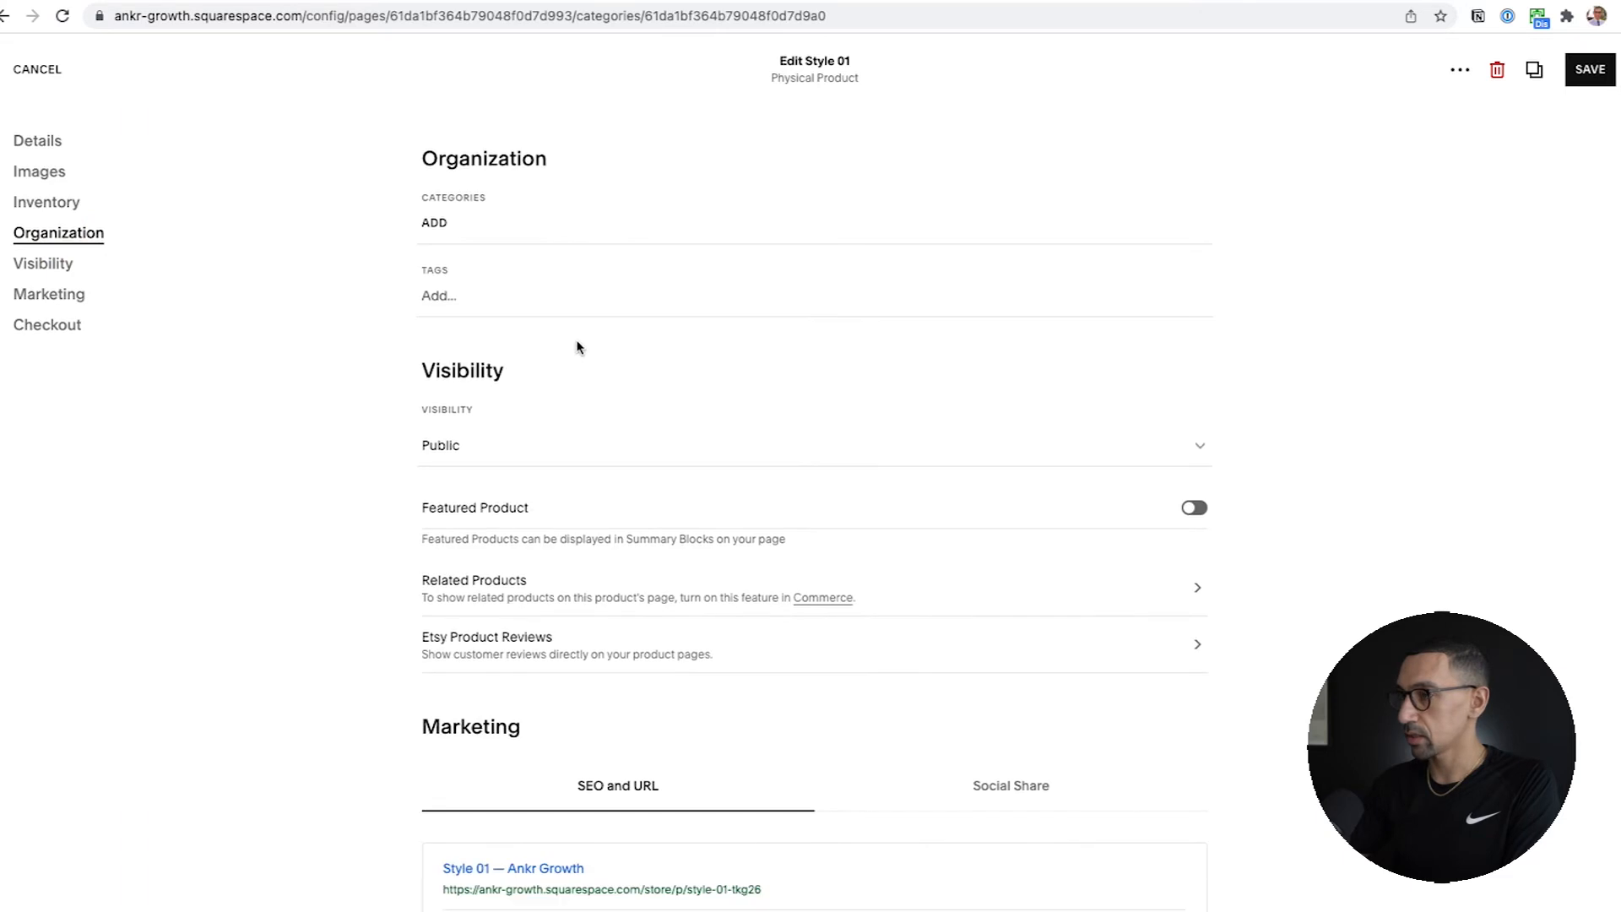
left_click(448, 223)
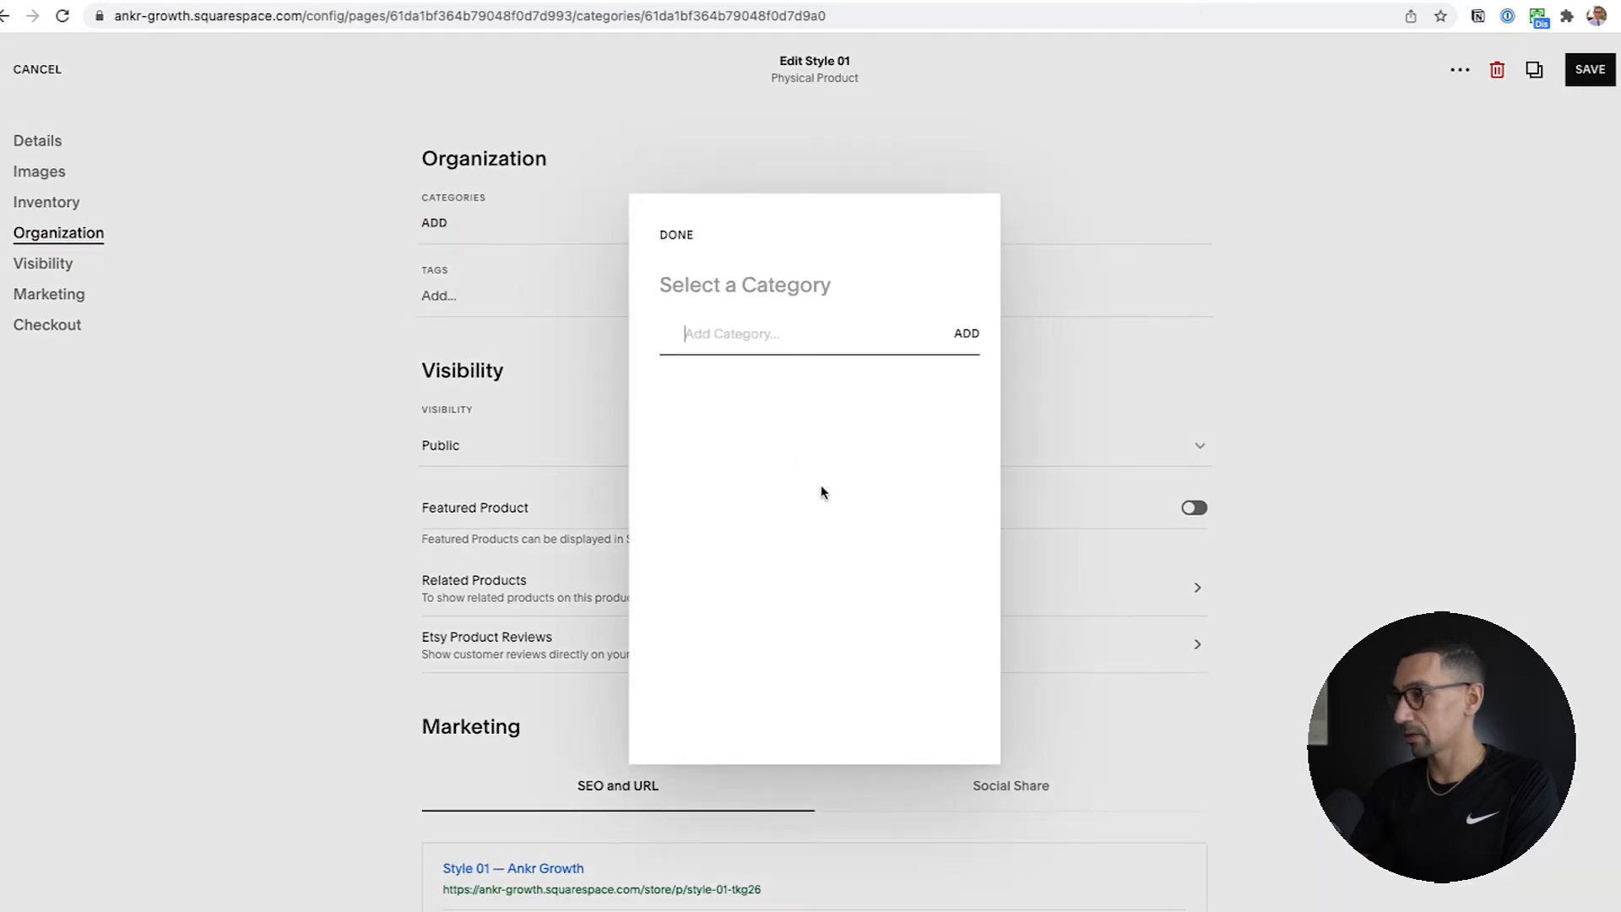
type("Main")
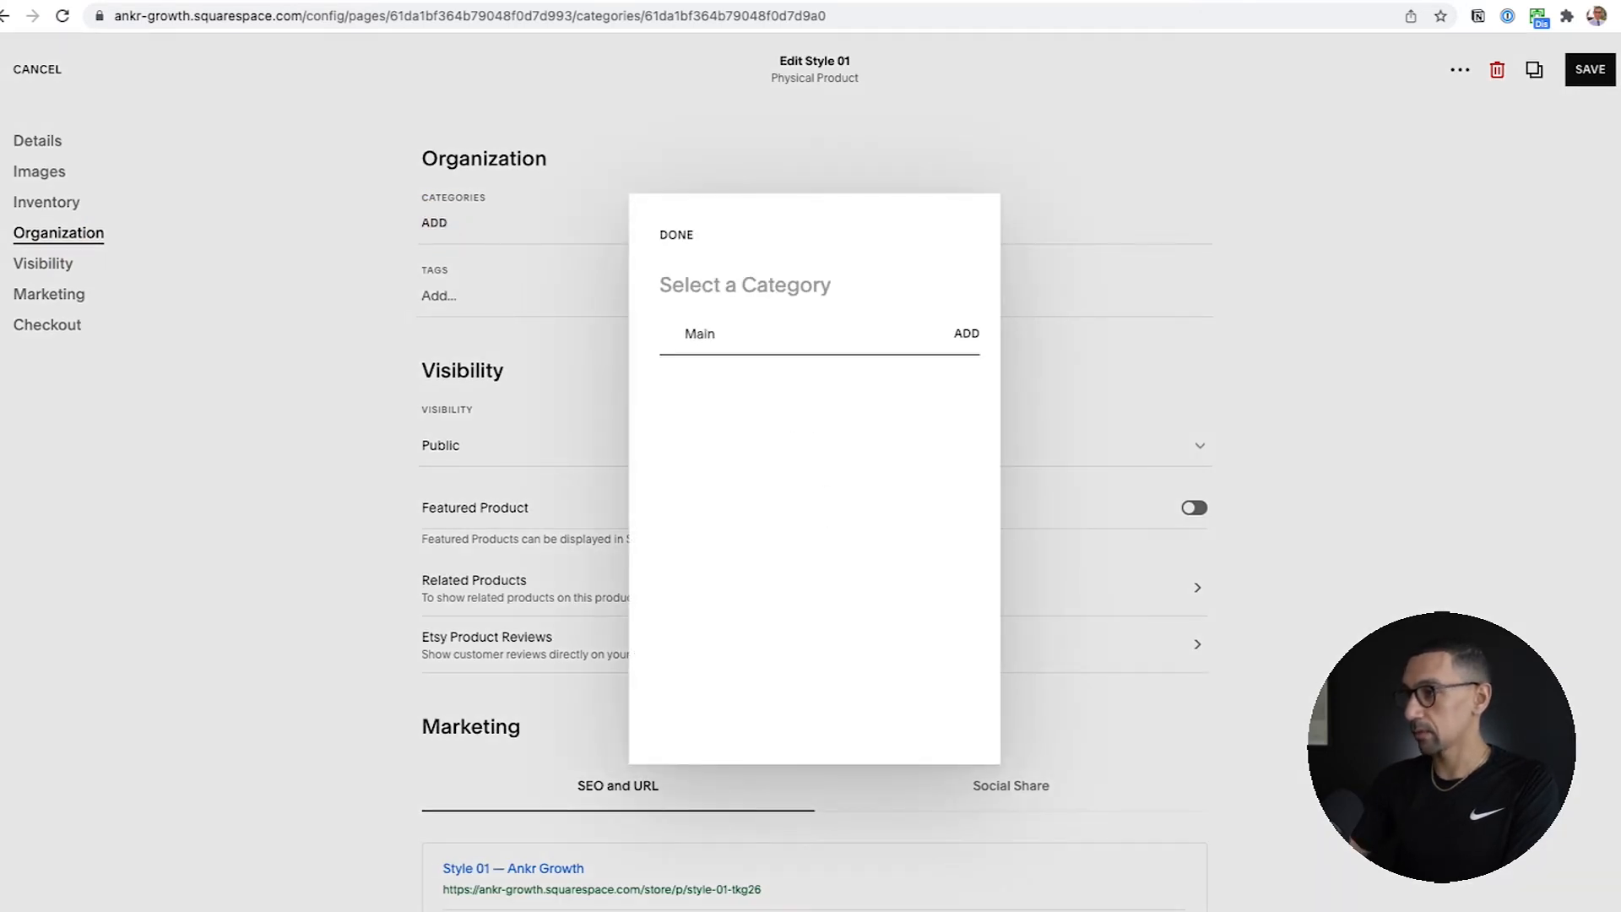
key("ctrl+a")
type("Leath")
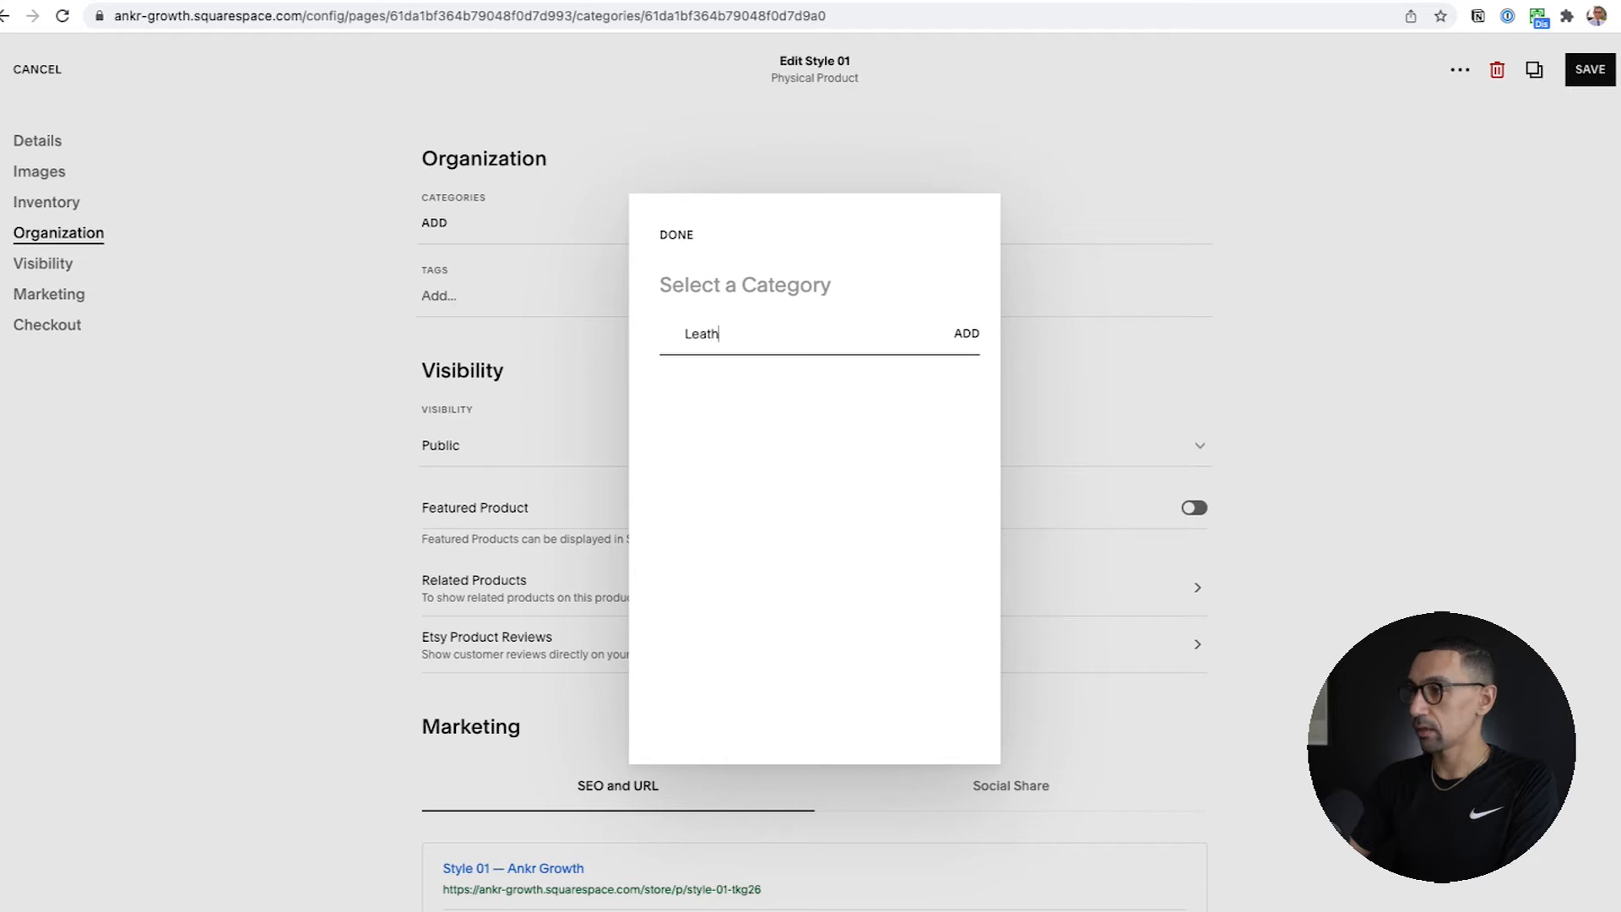
left_click(965, 335)
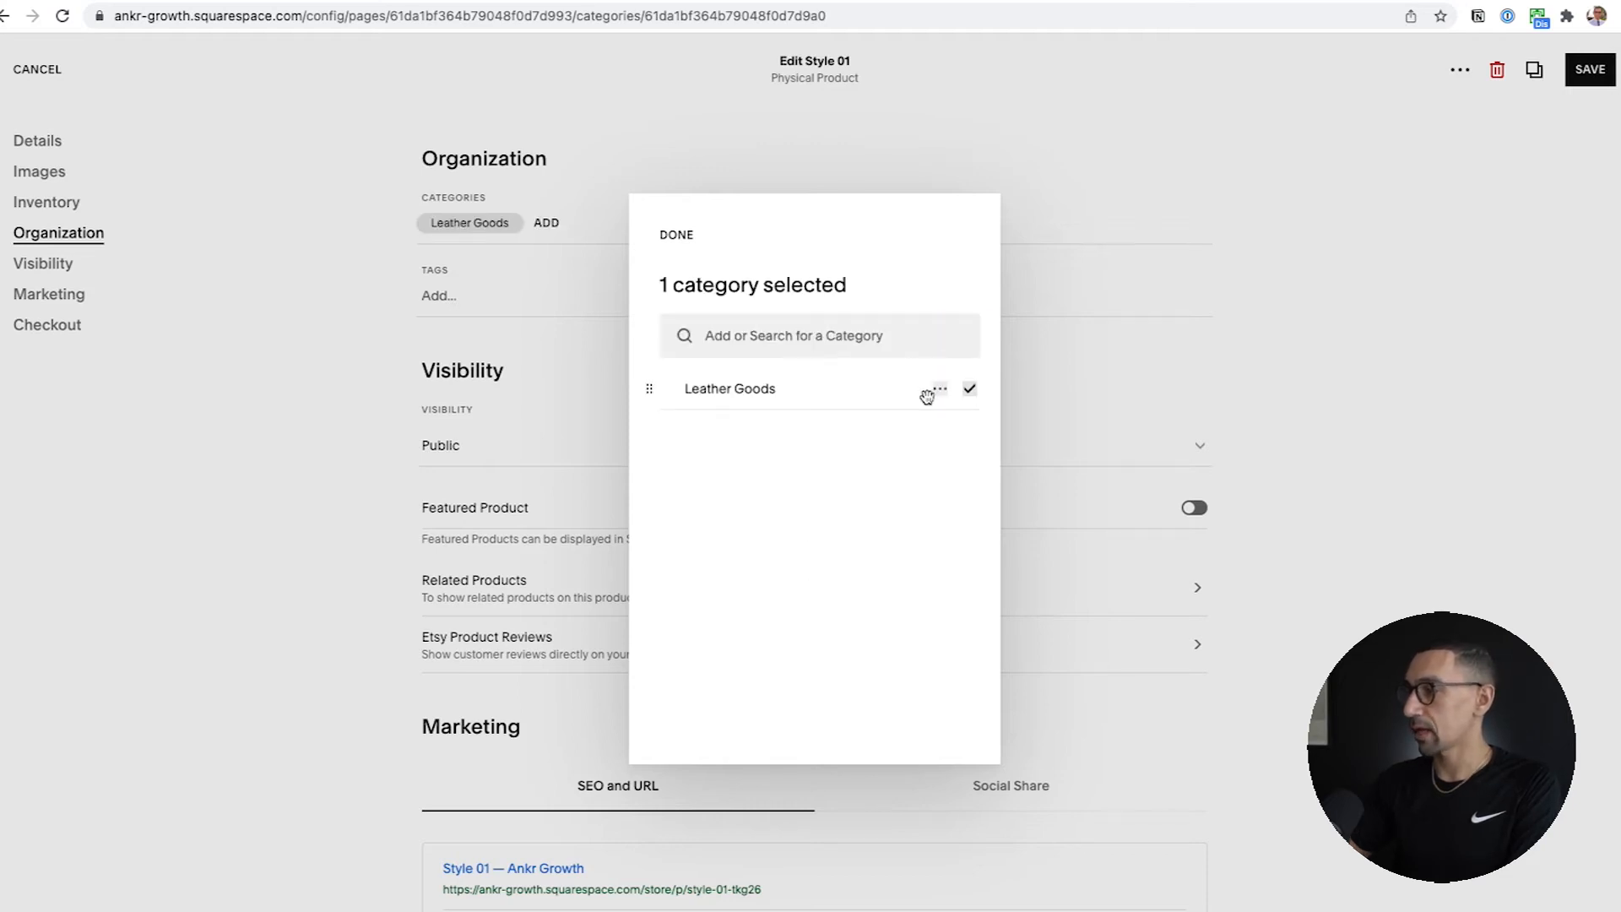
left_click(676, 235)
left_click(1600, 71)
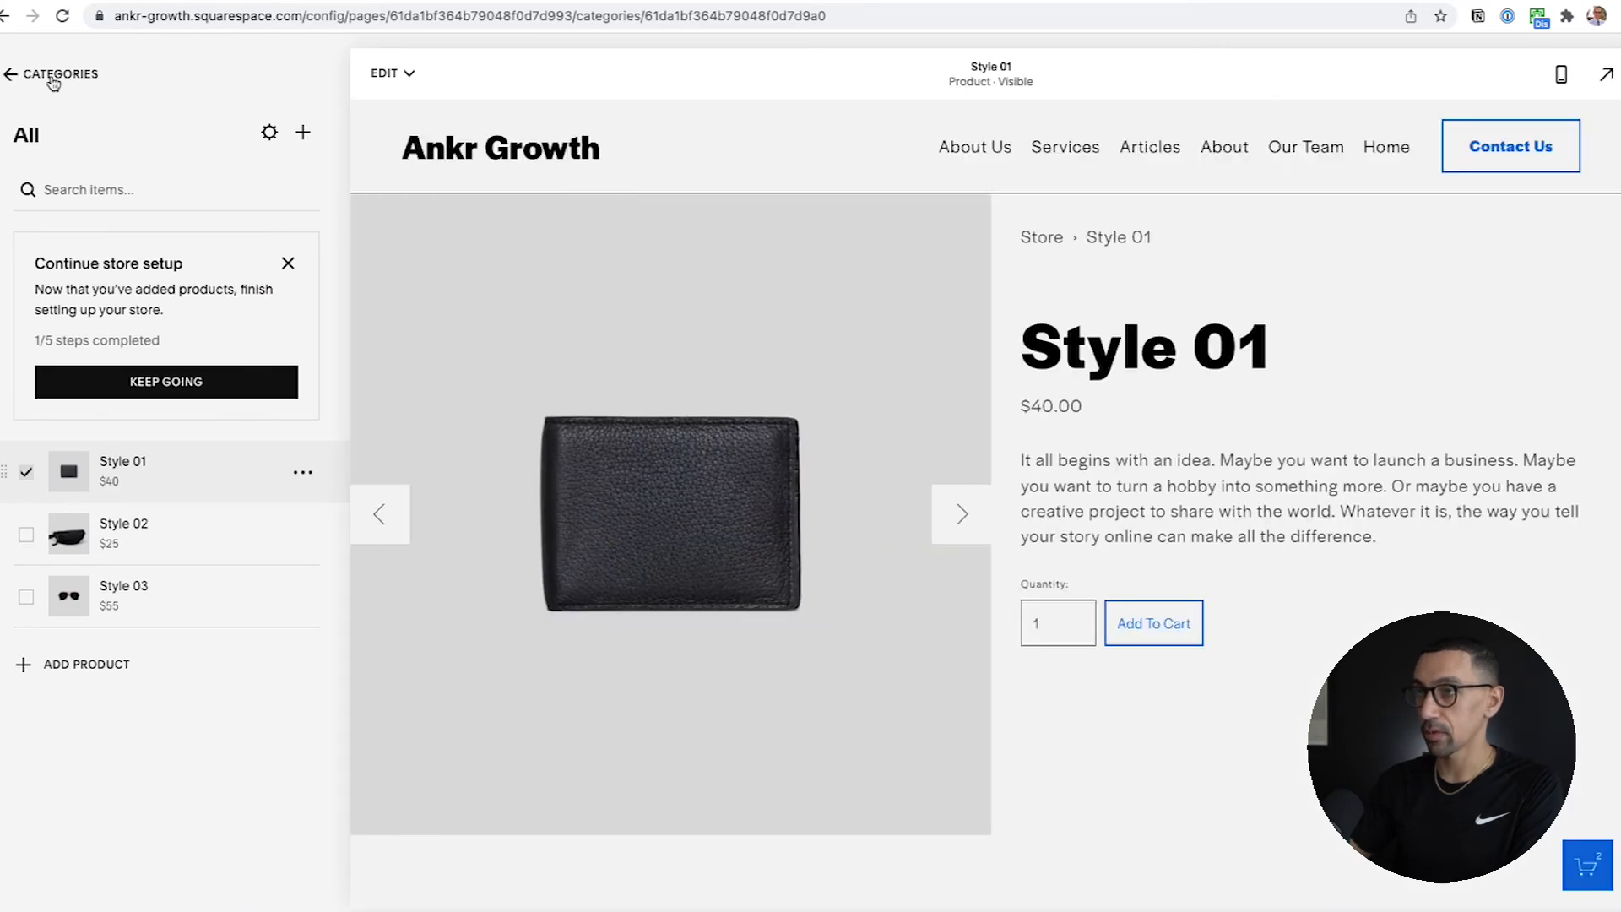
Return to the Store overview and open the Leather Goods category from the page preview.
left_click(52, 78)
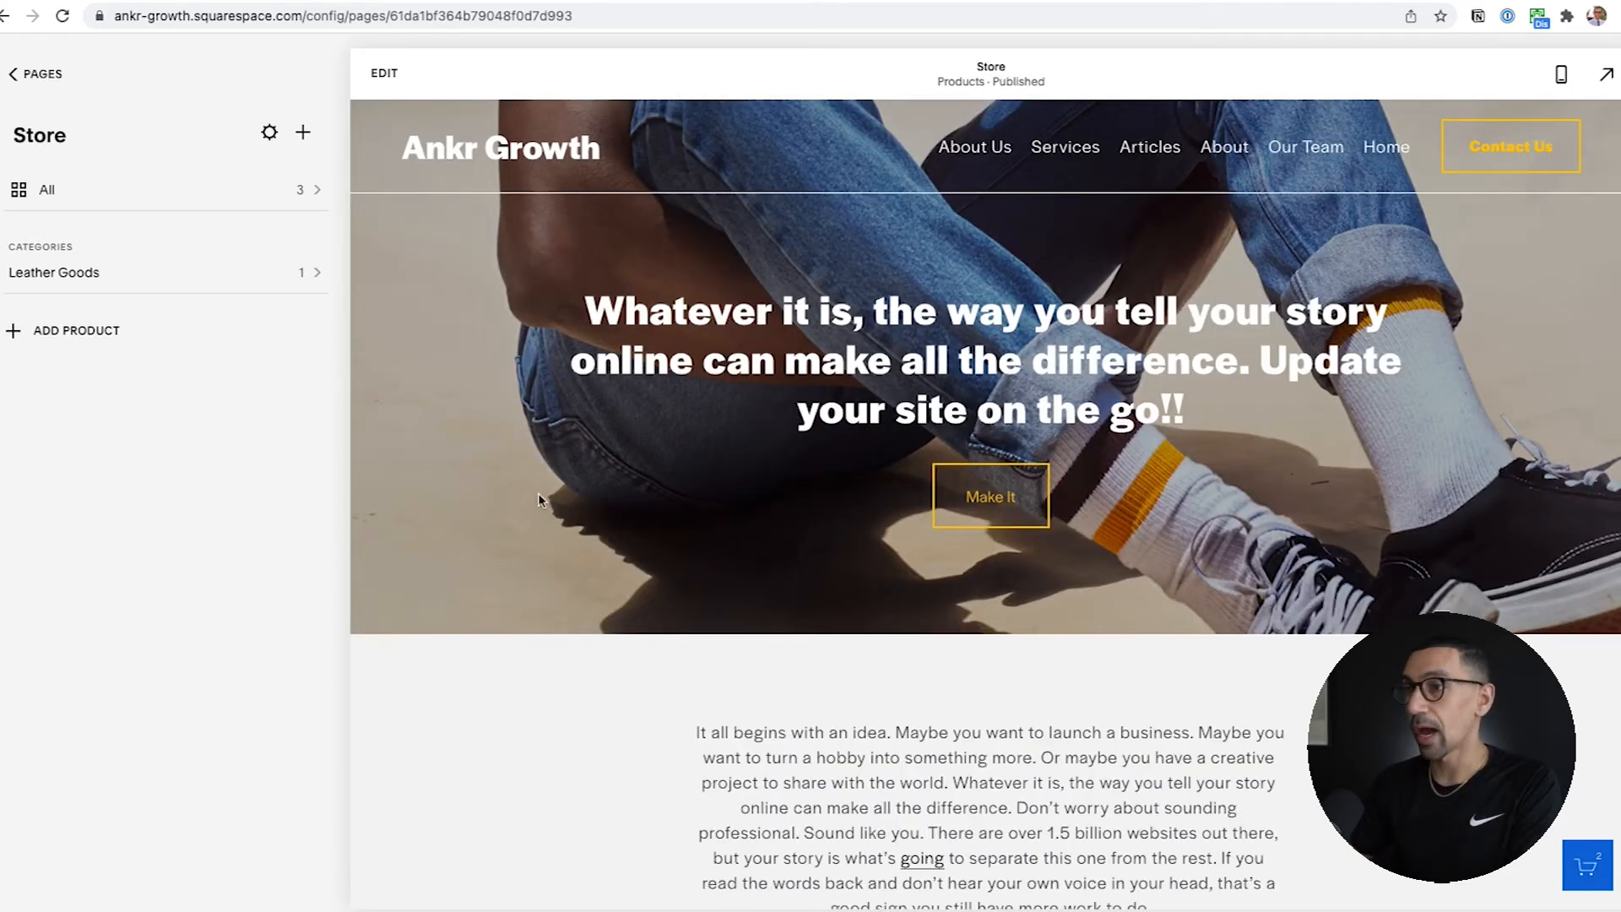
scroll(511, 532, "down", 5)
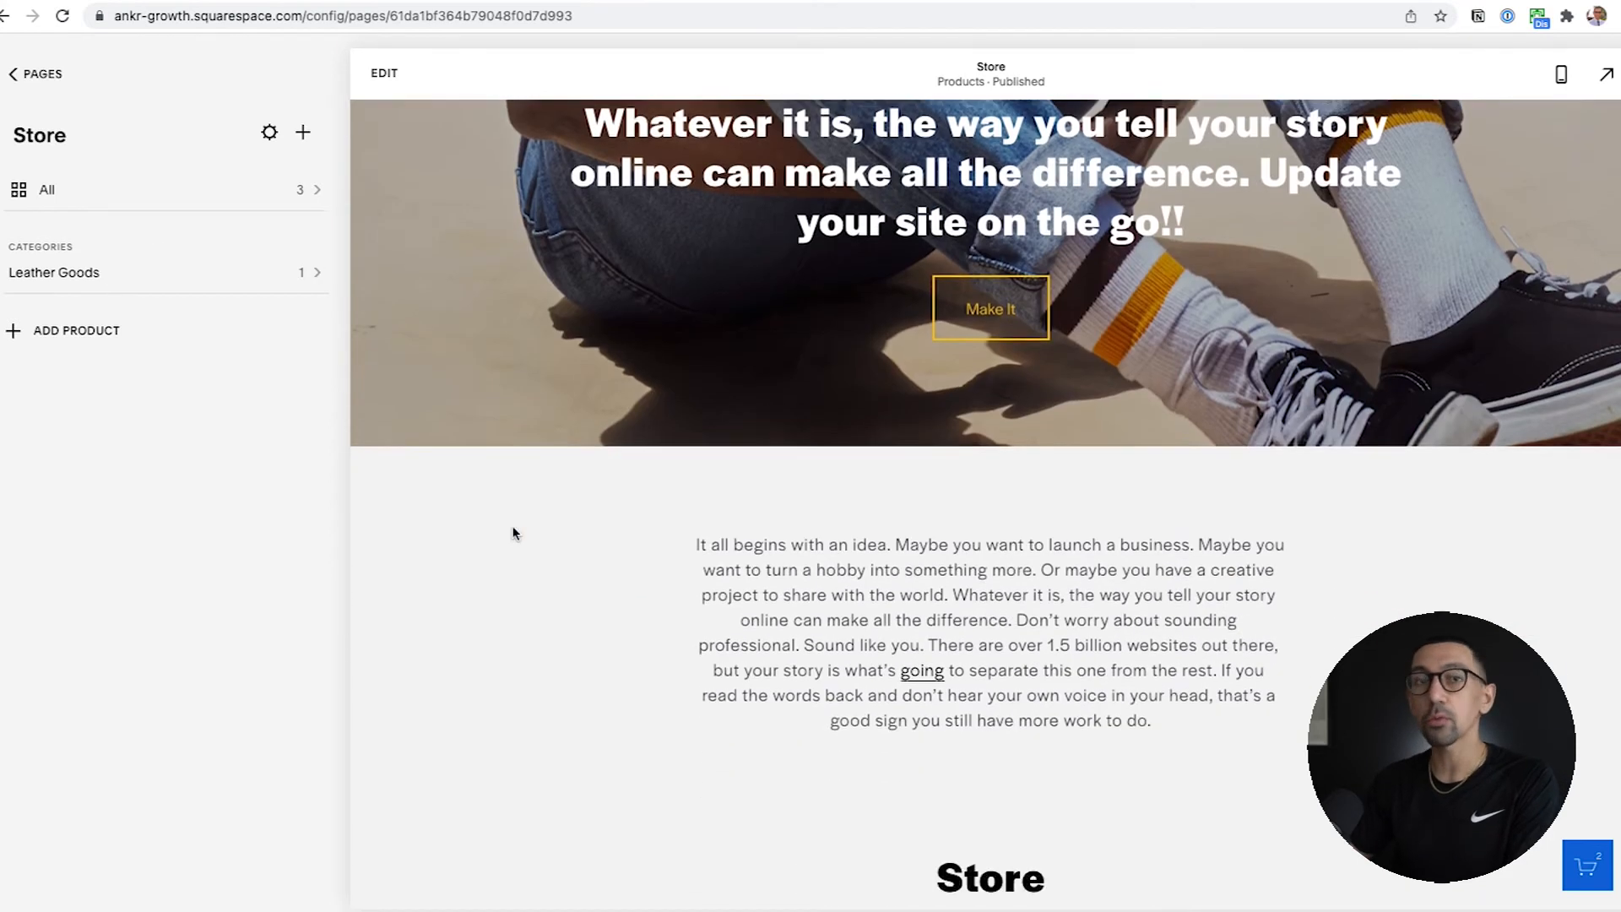
scroll(513, 533, "down", 8)
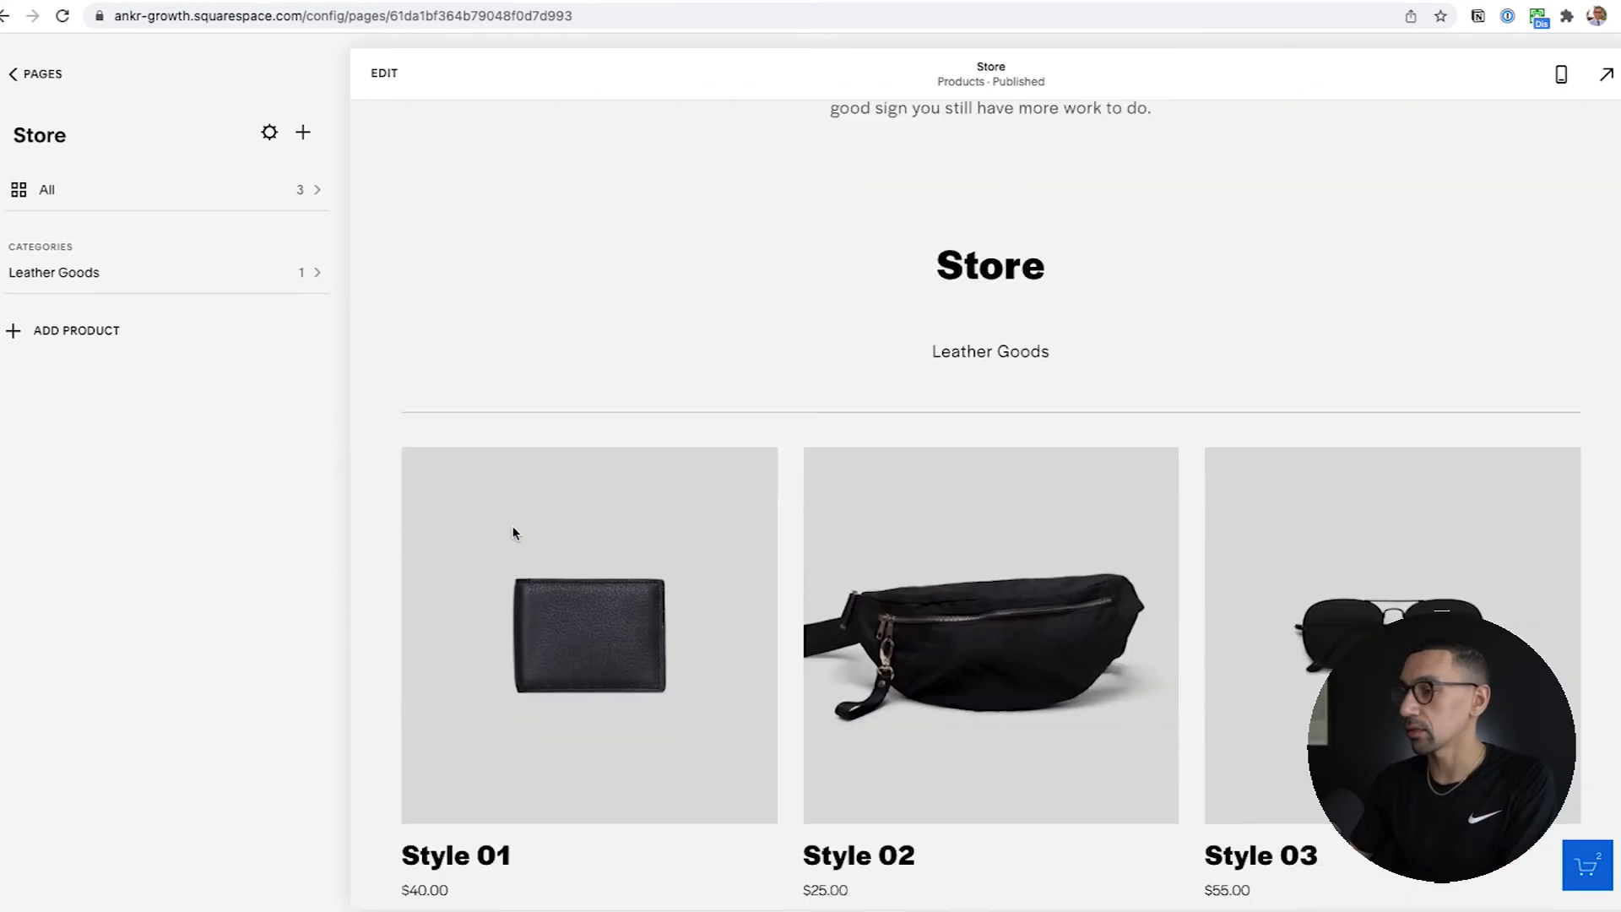
scroll(672, 630, "up", 6)
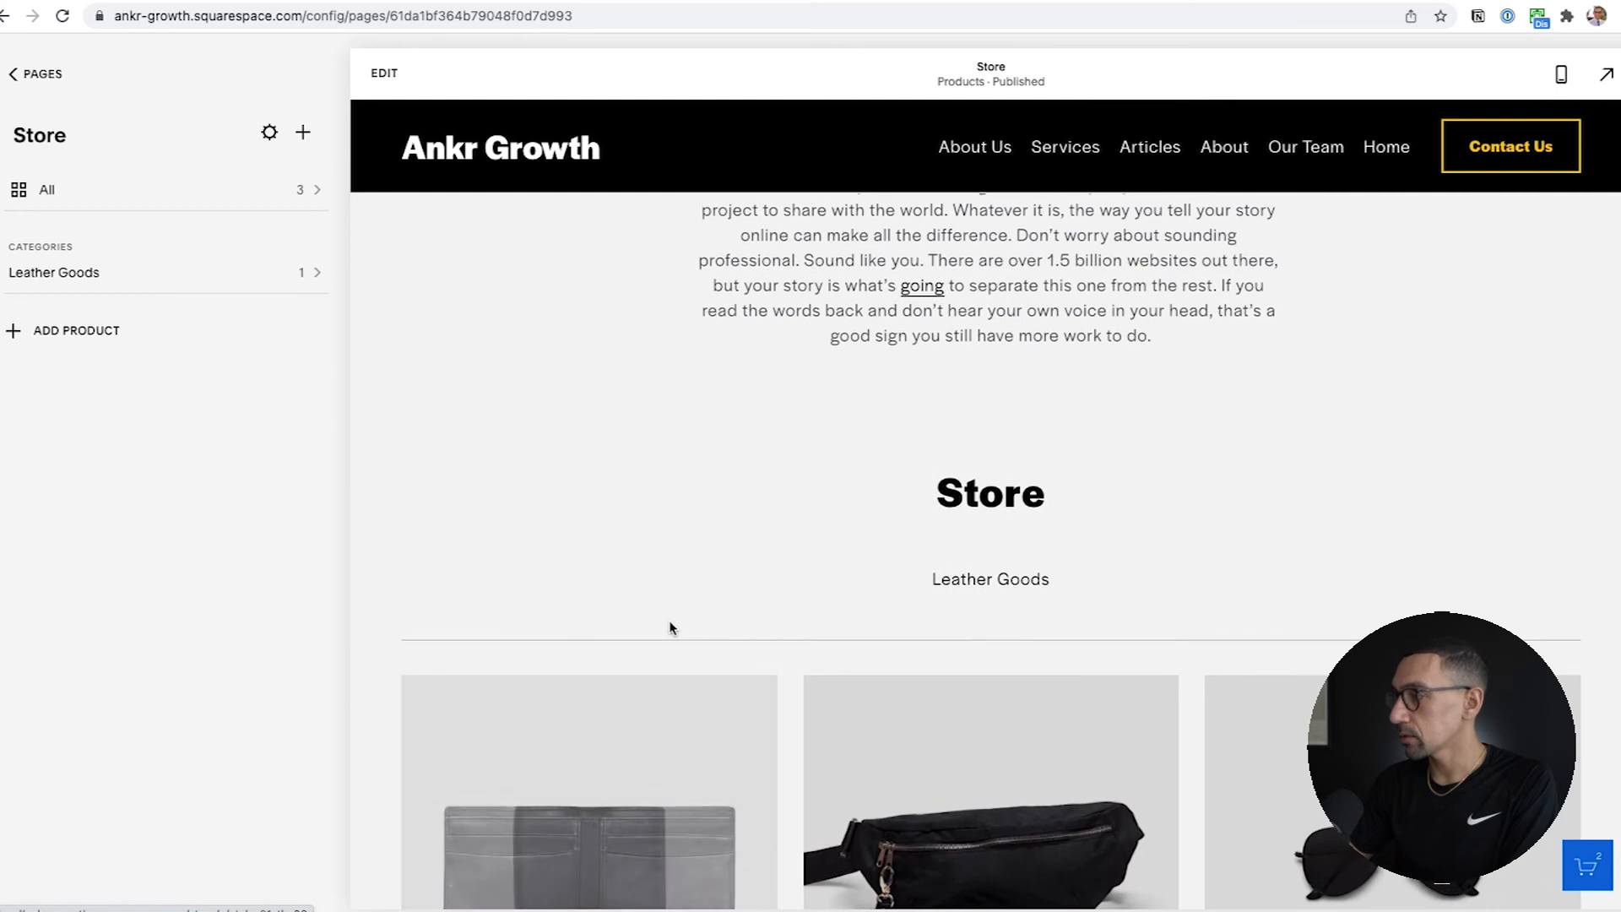
left_click(1004, 581)
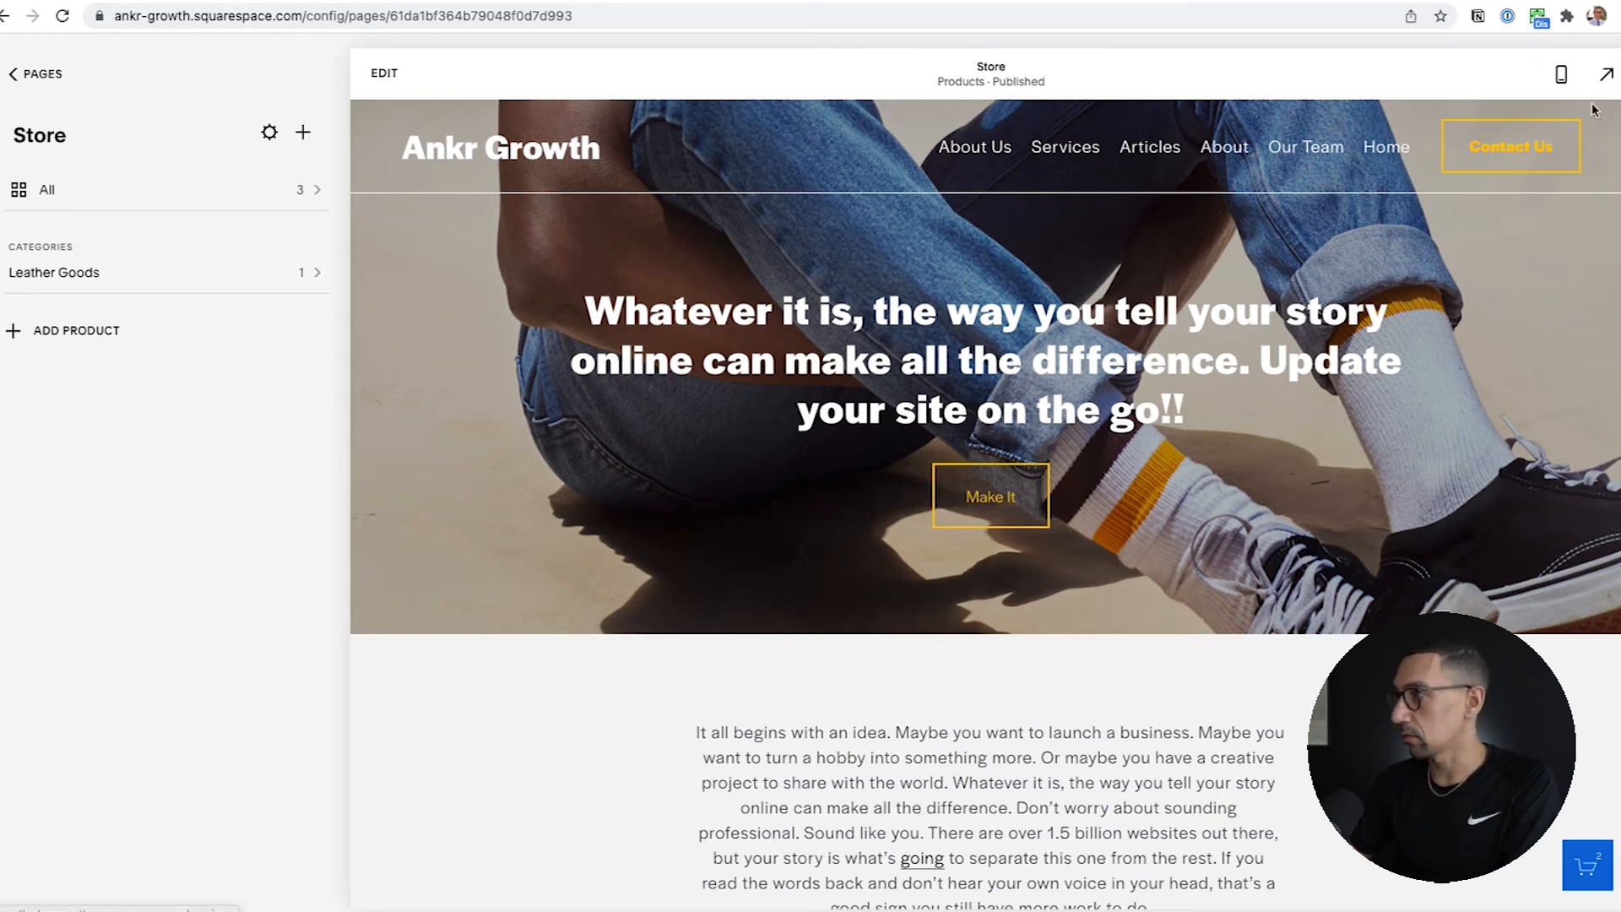
View the category page full screen, copy the path /store/leather-goods from its address, and return to the editor.
left_click(1608, 78)
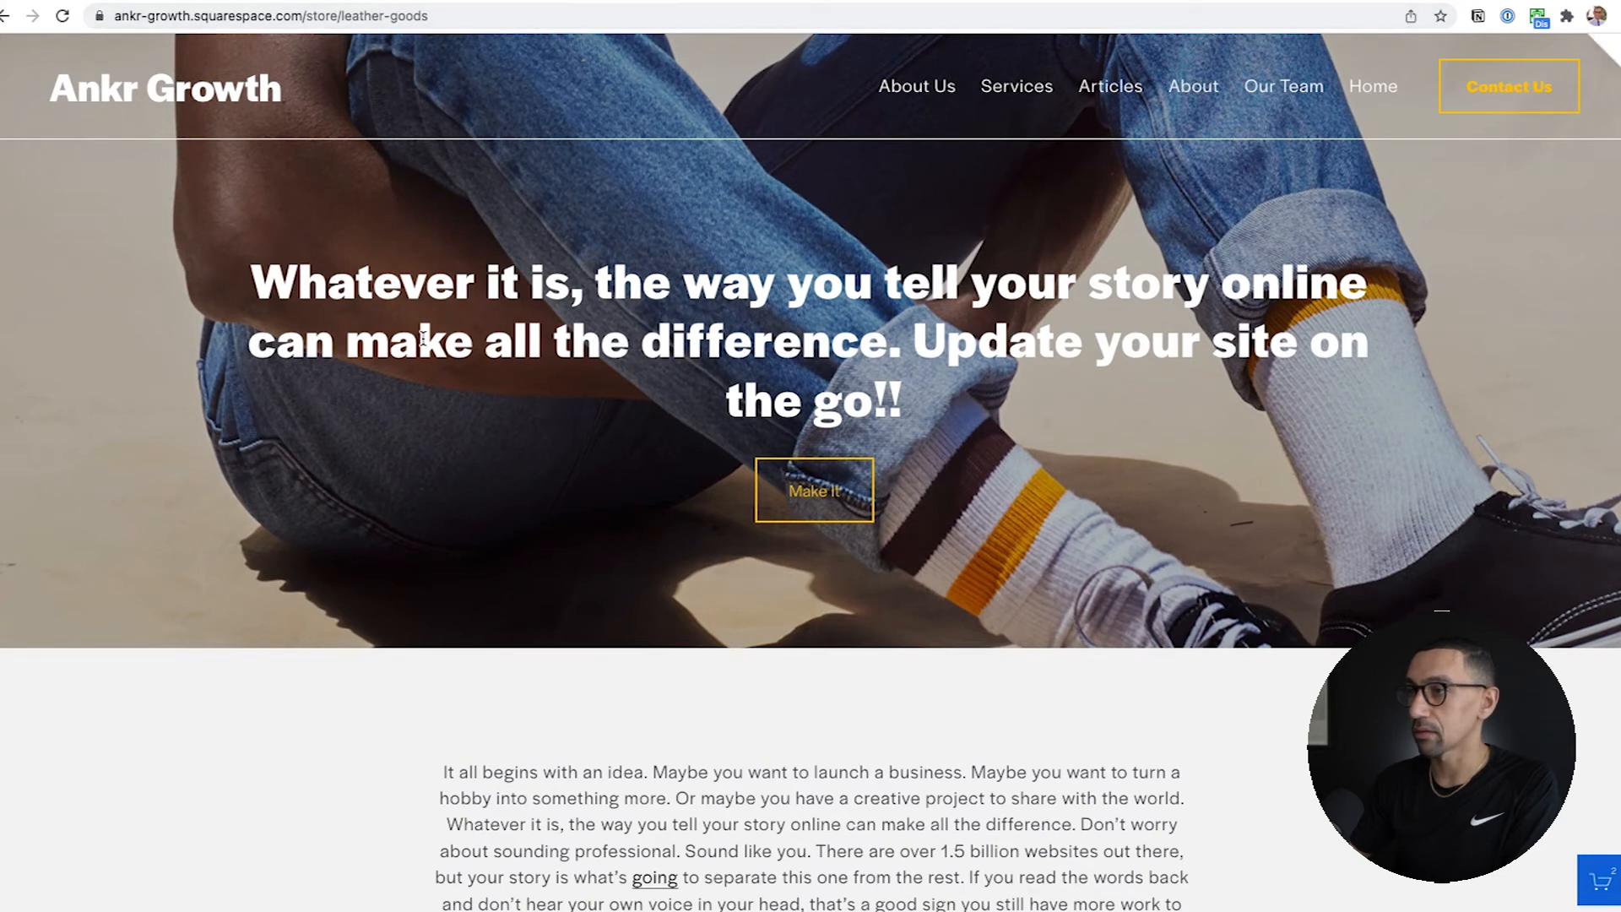
left_click_drag(437, 16, 306, 19)
key("super+c")
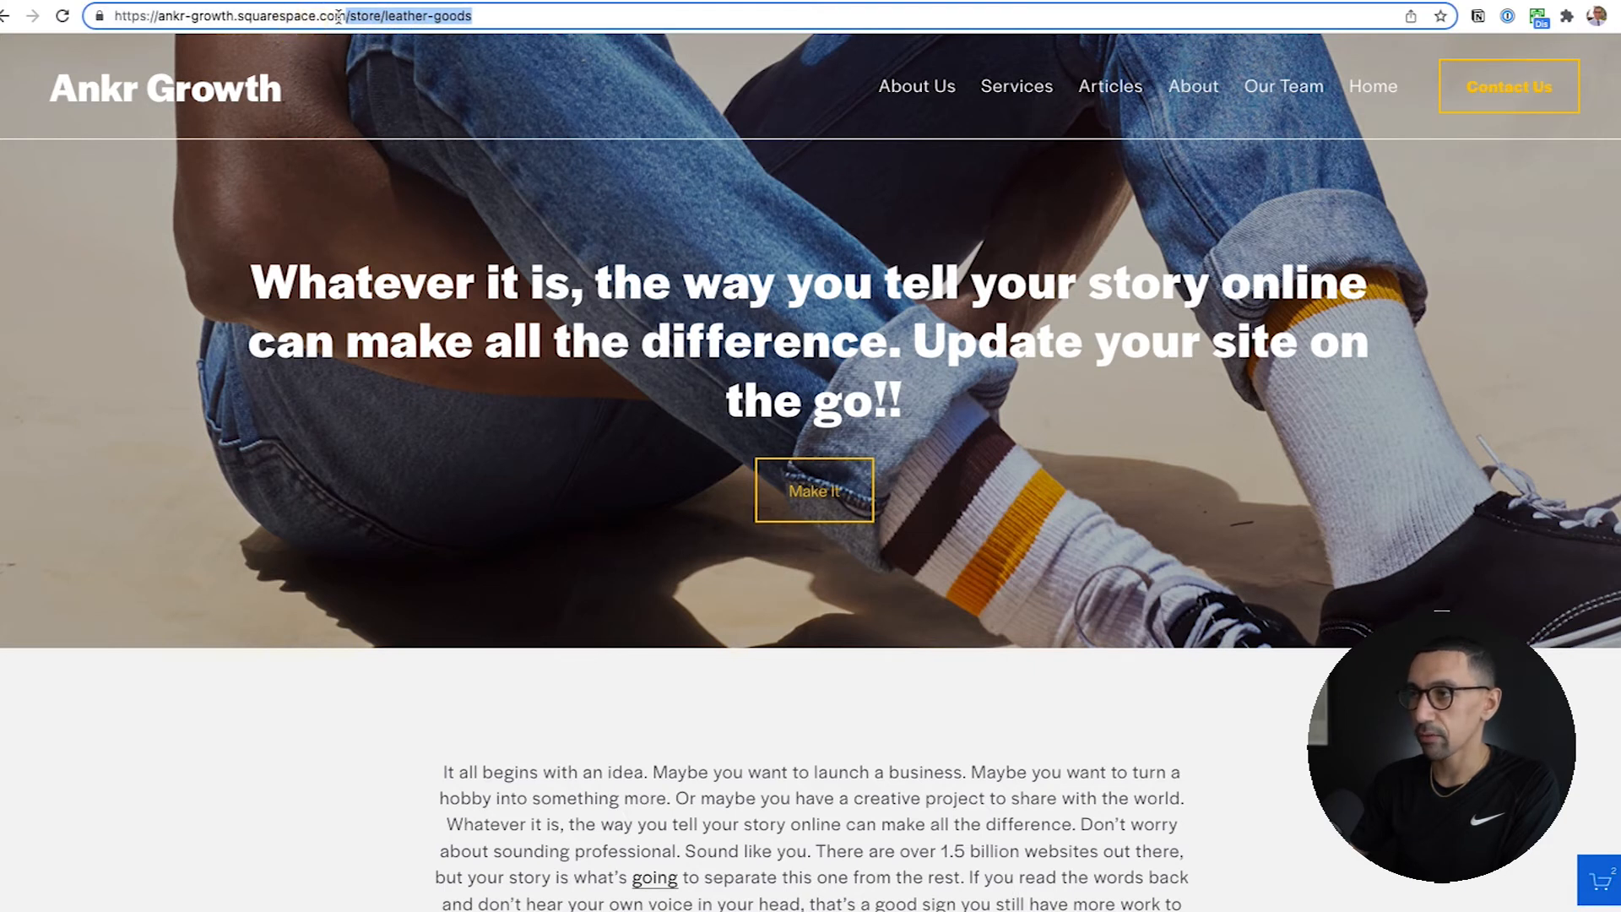
key("Escape")
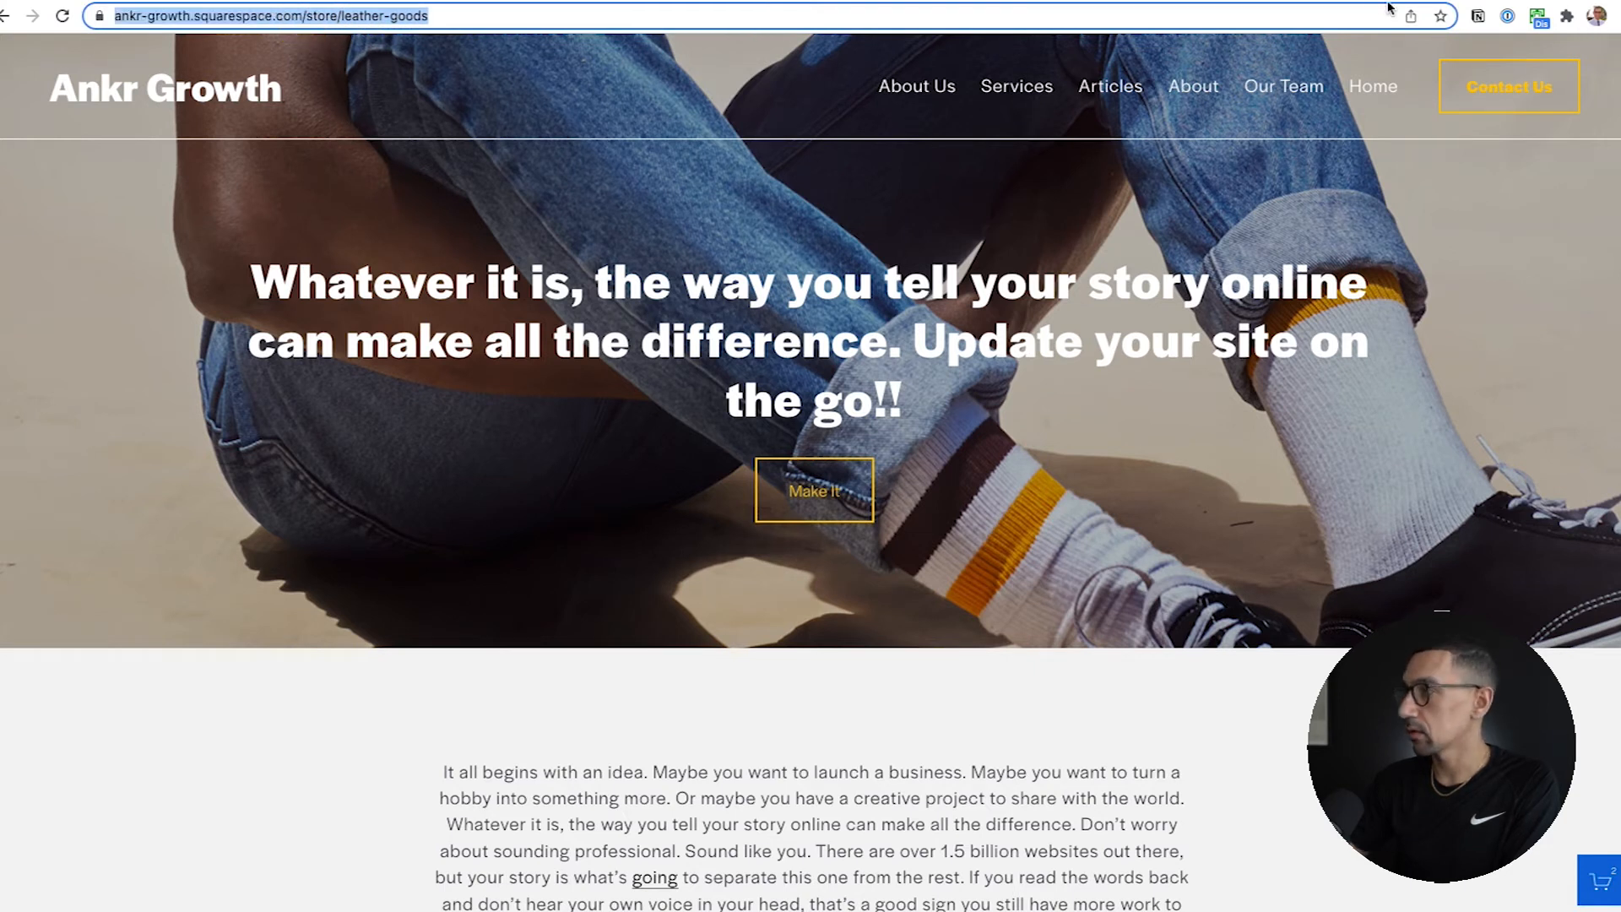
left_click(1610, 46)
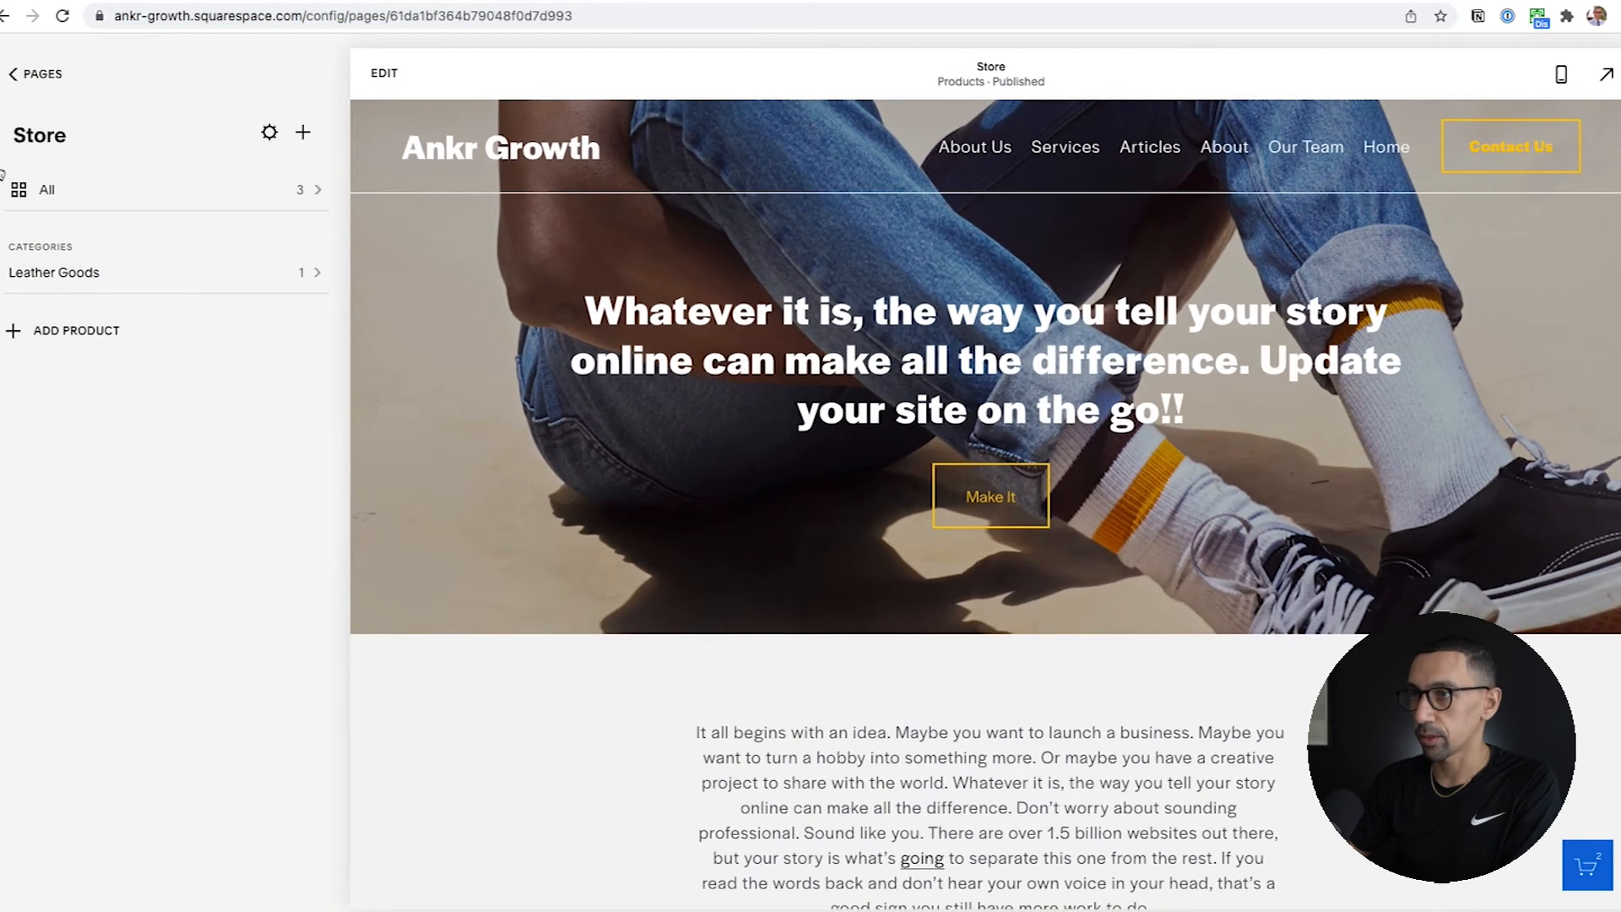
Create a main navigation link titled "Leather Goods" with the address /store/leather-goods, and save it.
left_click(36, 75)
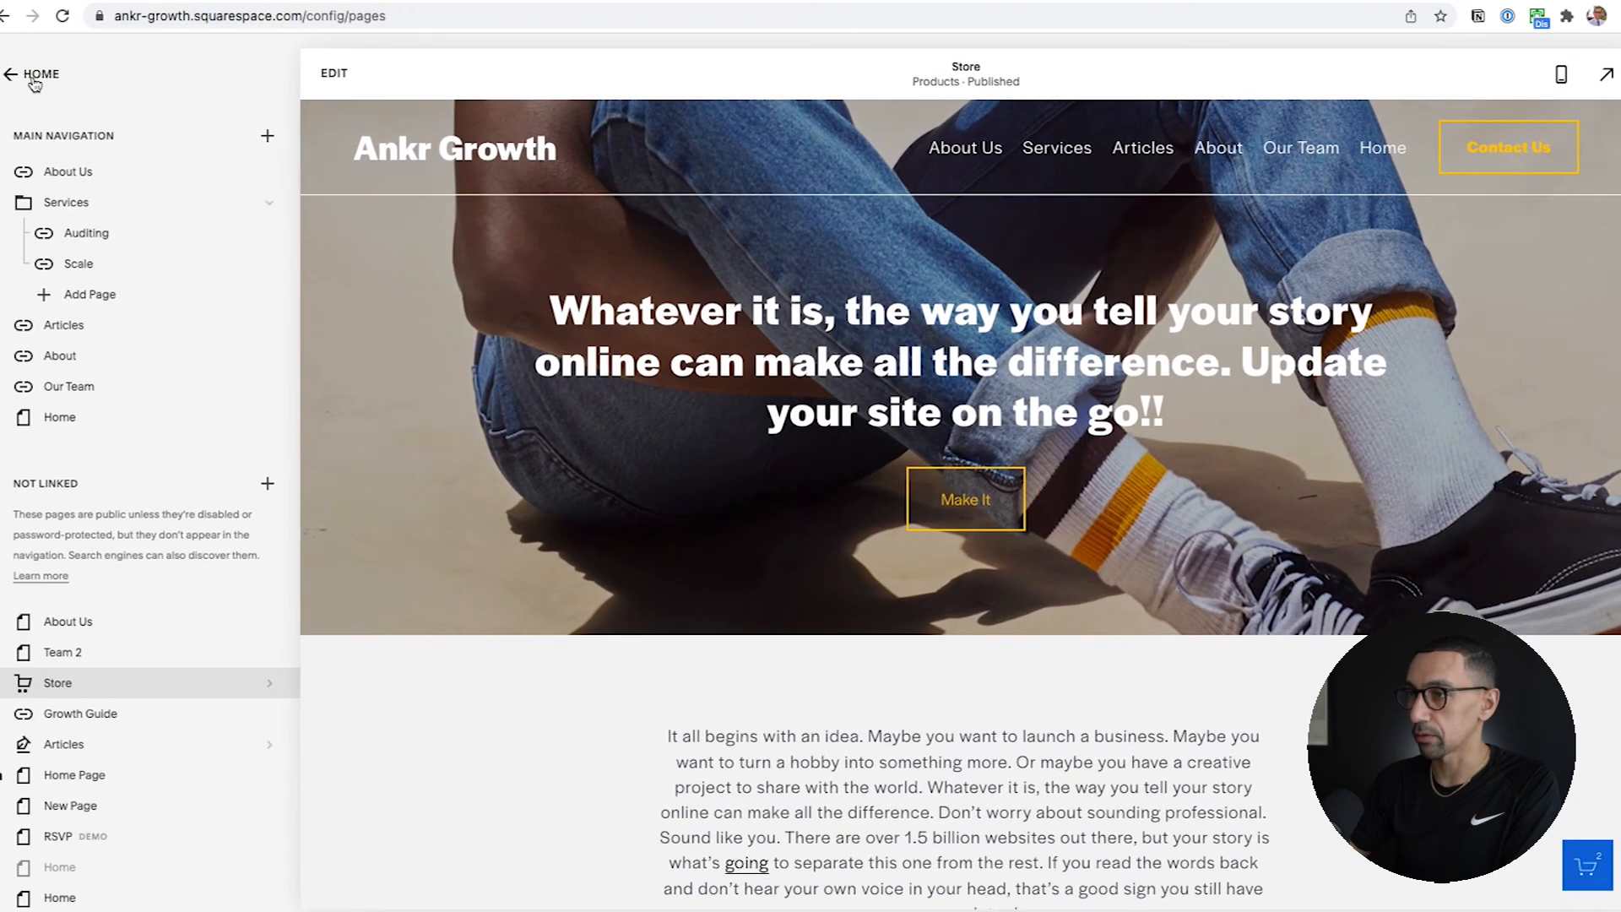
left_click(266, 135)
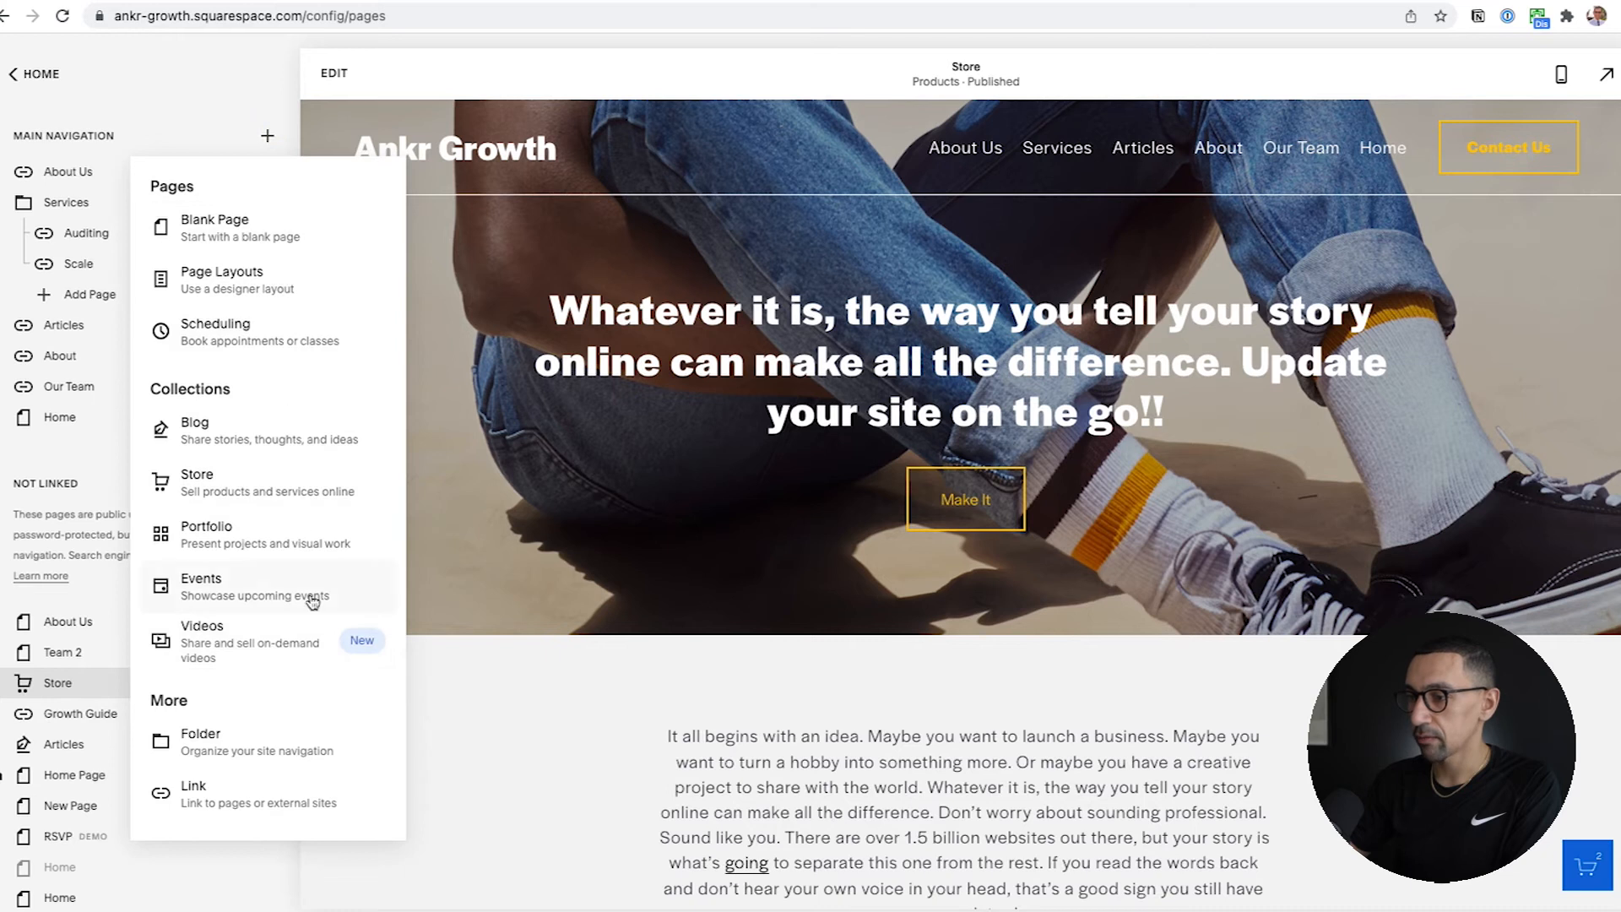
left_click(199, 797)
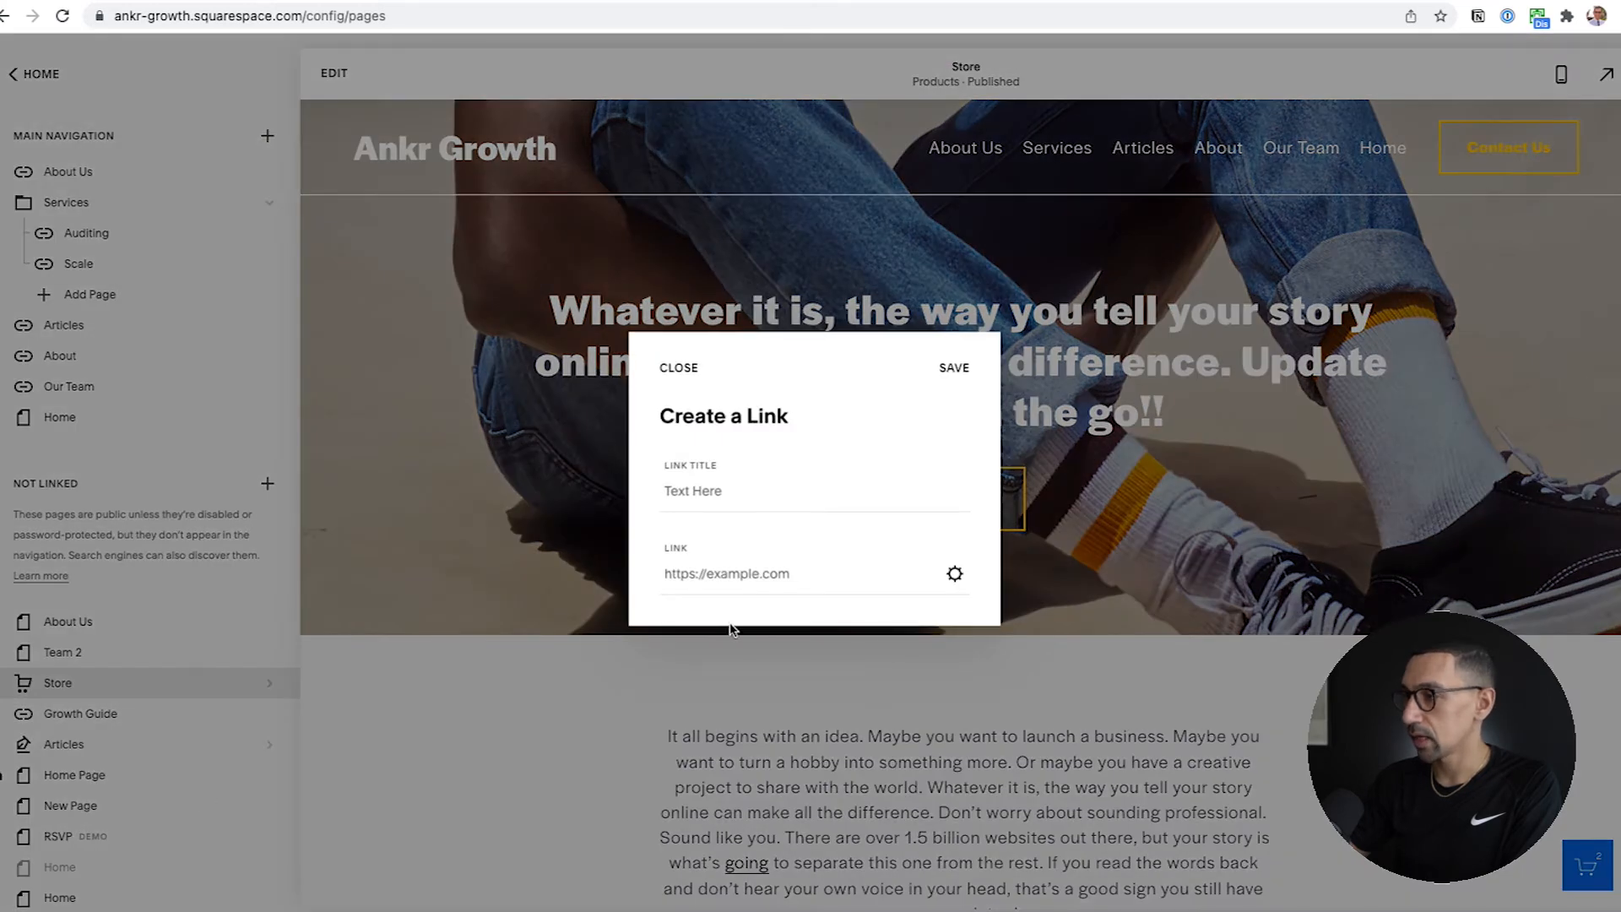
left_click(715, 498)
type("Lea")
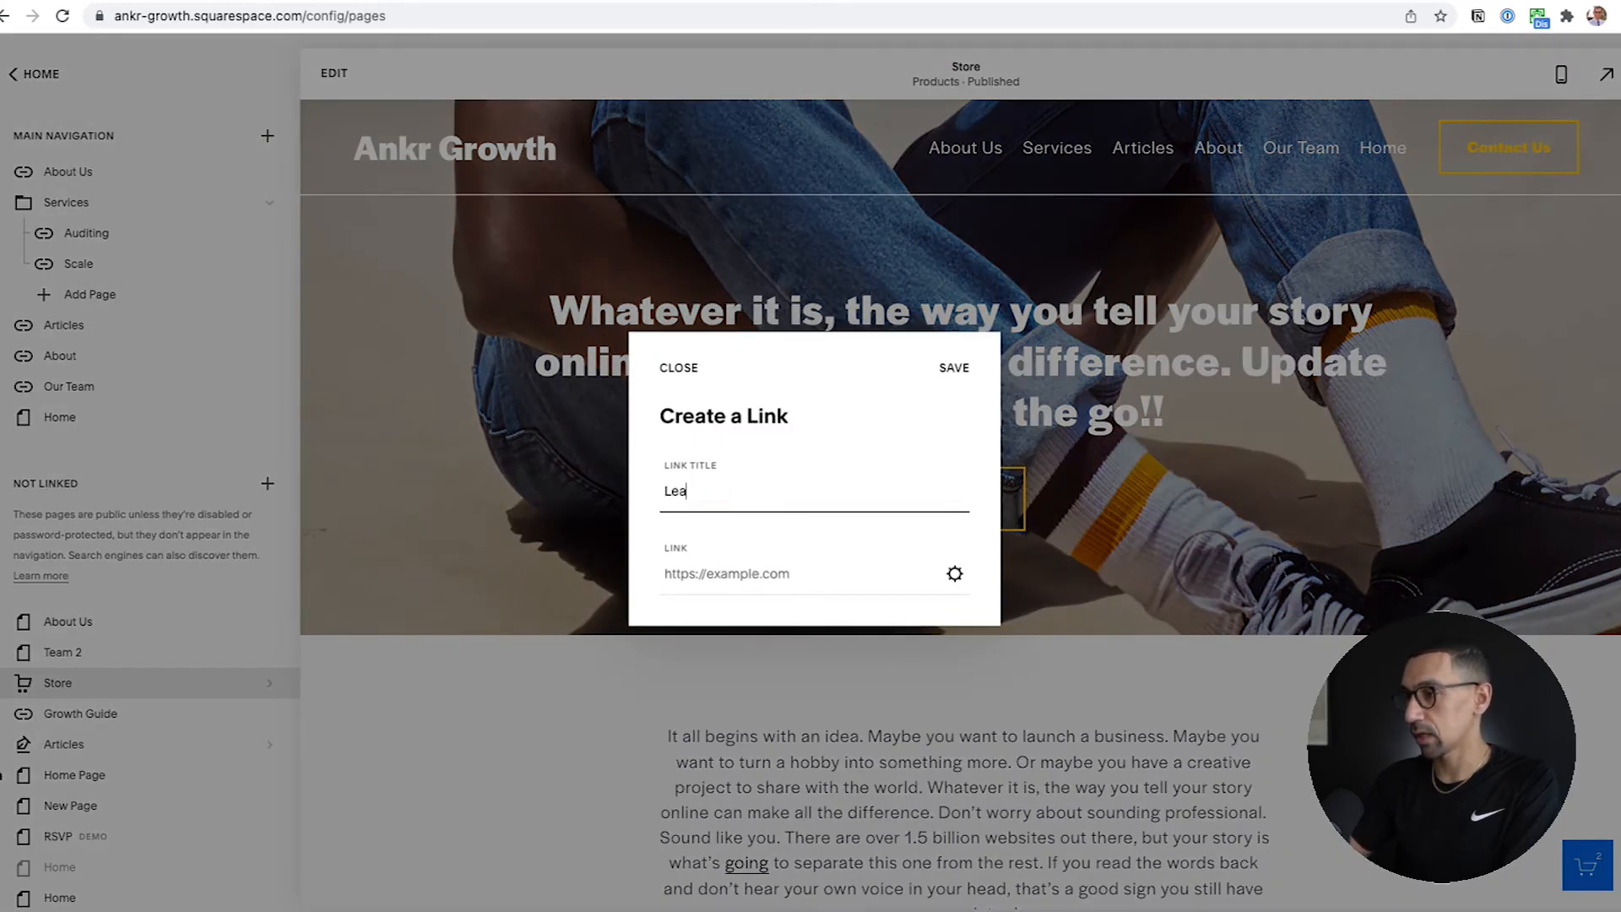
type("ther Goods")
key("Tab")
key("super+v")
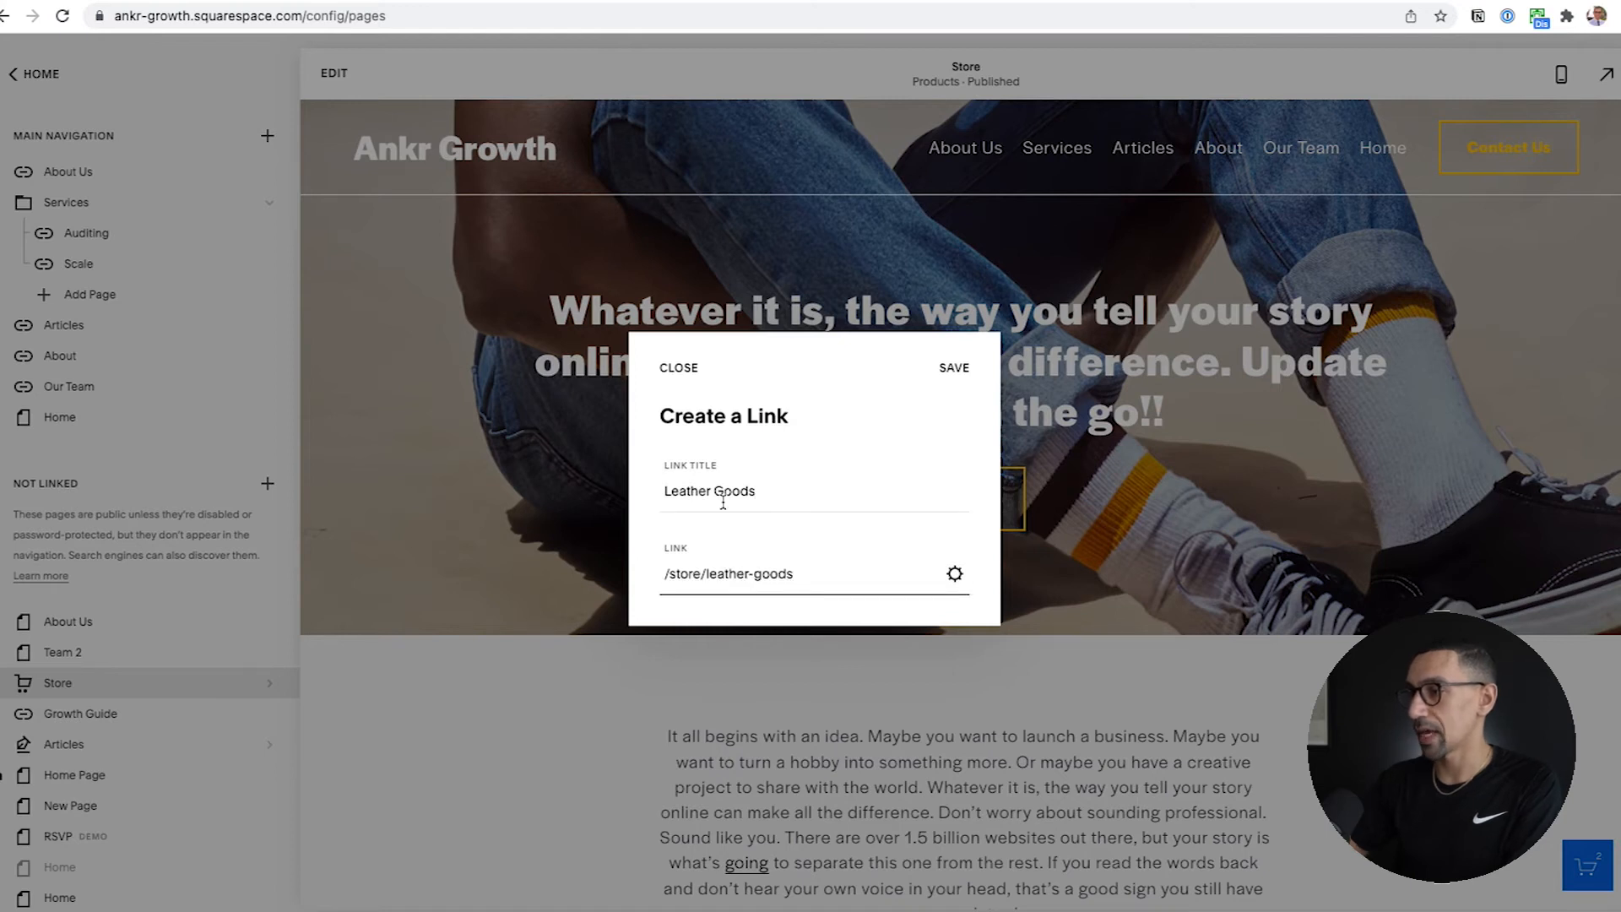
left_click(954, 368)
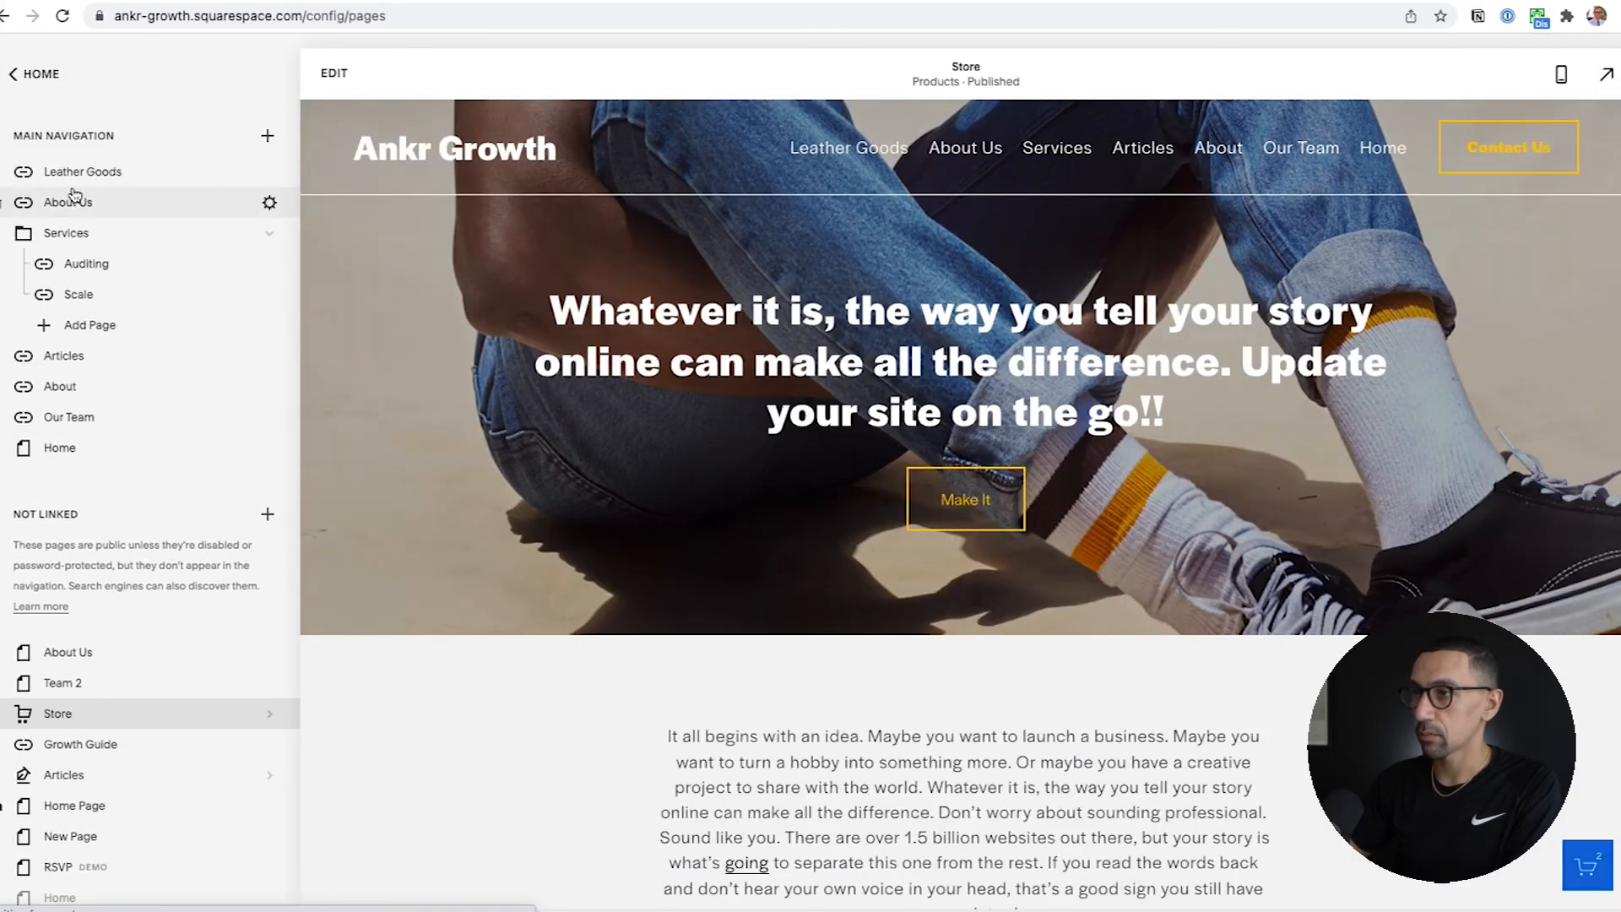
Add a folder named "Products" to the main navigation and move the Leather Goods link into it.
left_click(268, 136)
left_click(228, 747)
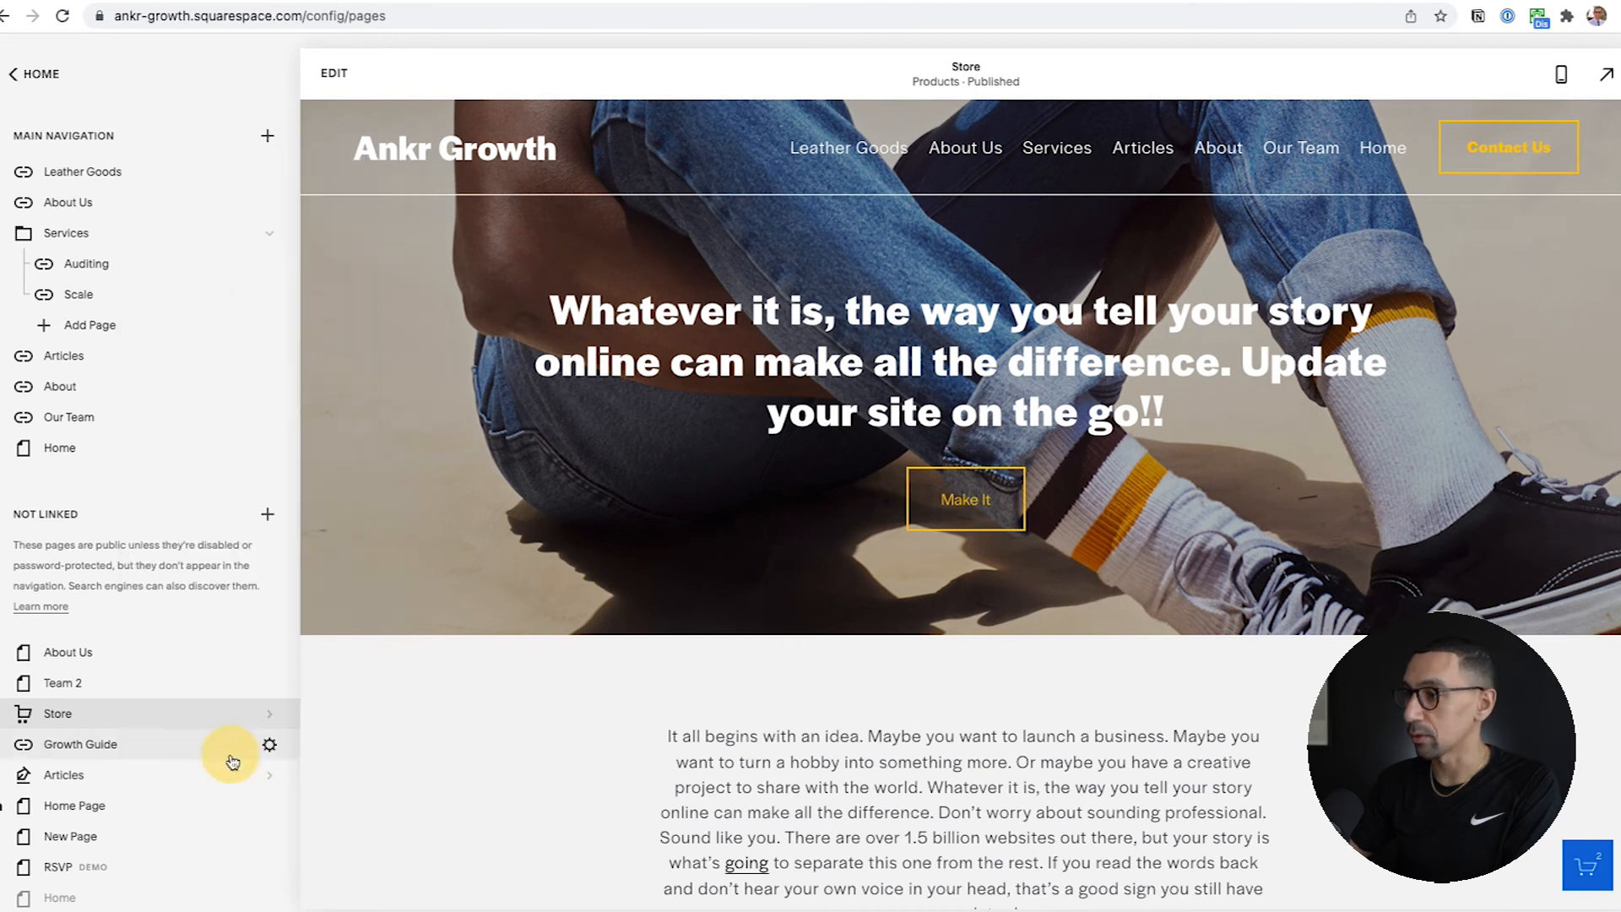
type("Sroducts")
key("Return")
left_click_drag(80, 291, 110, 209)
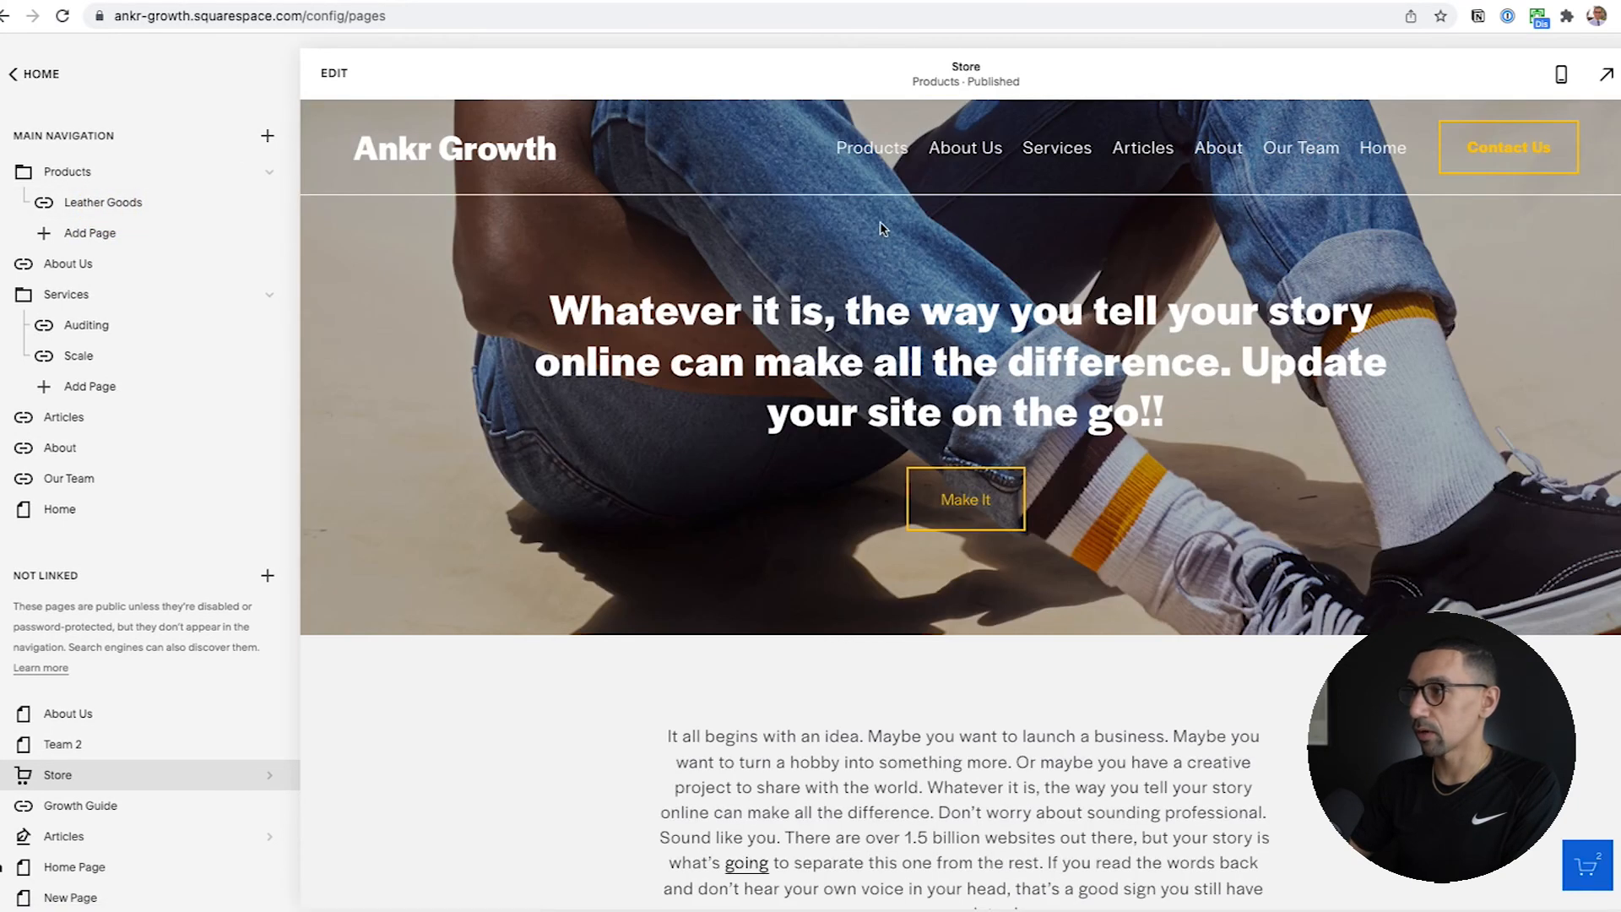
Return to the site's home page in the preview, open Leather Goods from the Products folder, and review the category page.
mouse_move(862, 155)
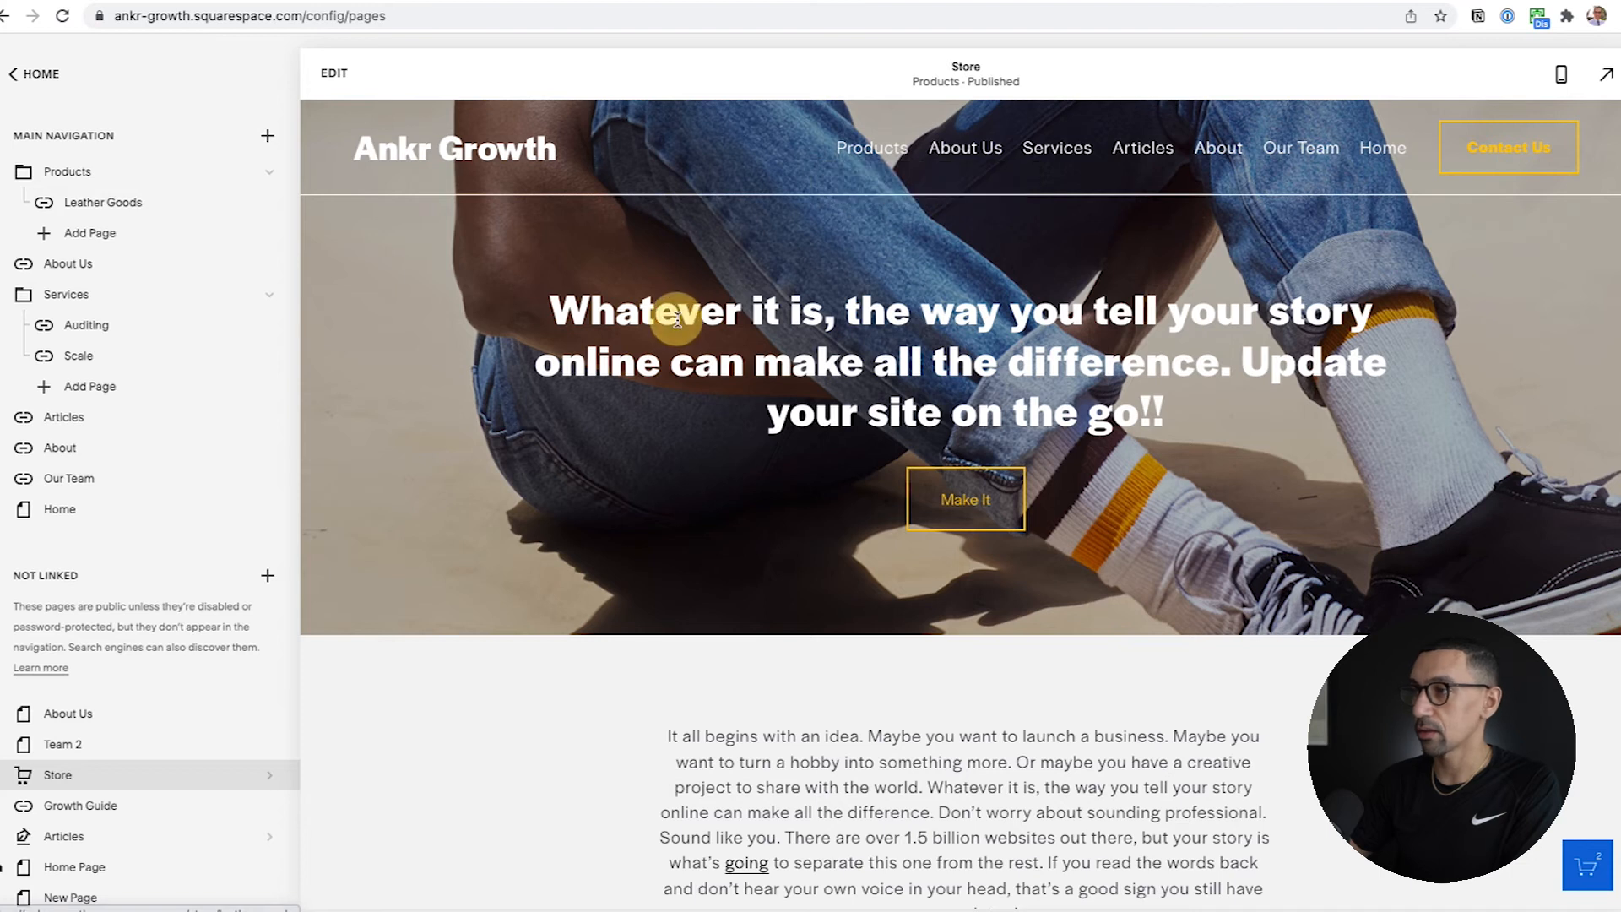
left_click(450, 151)
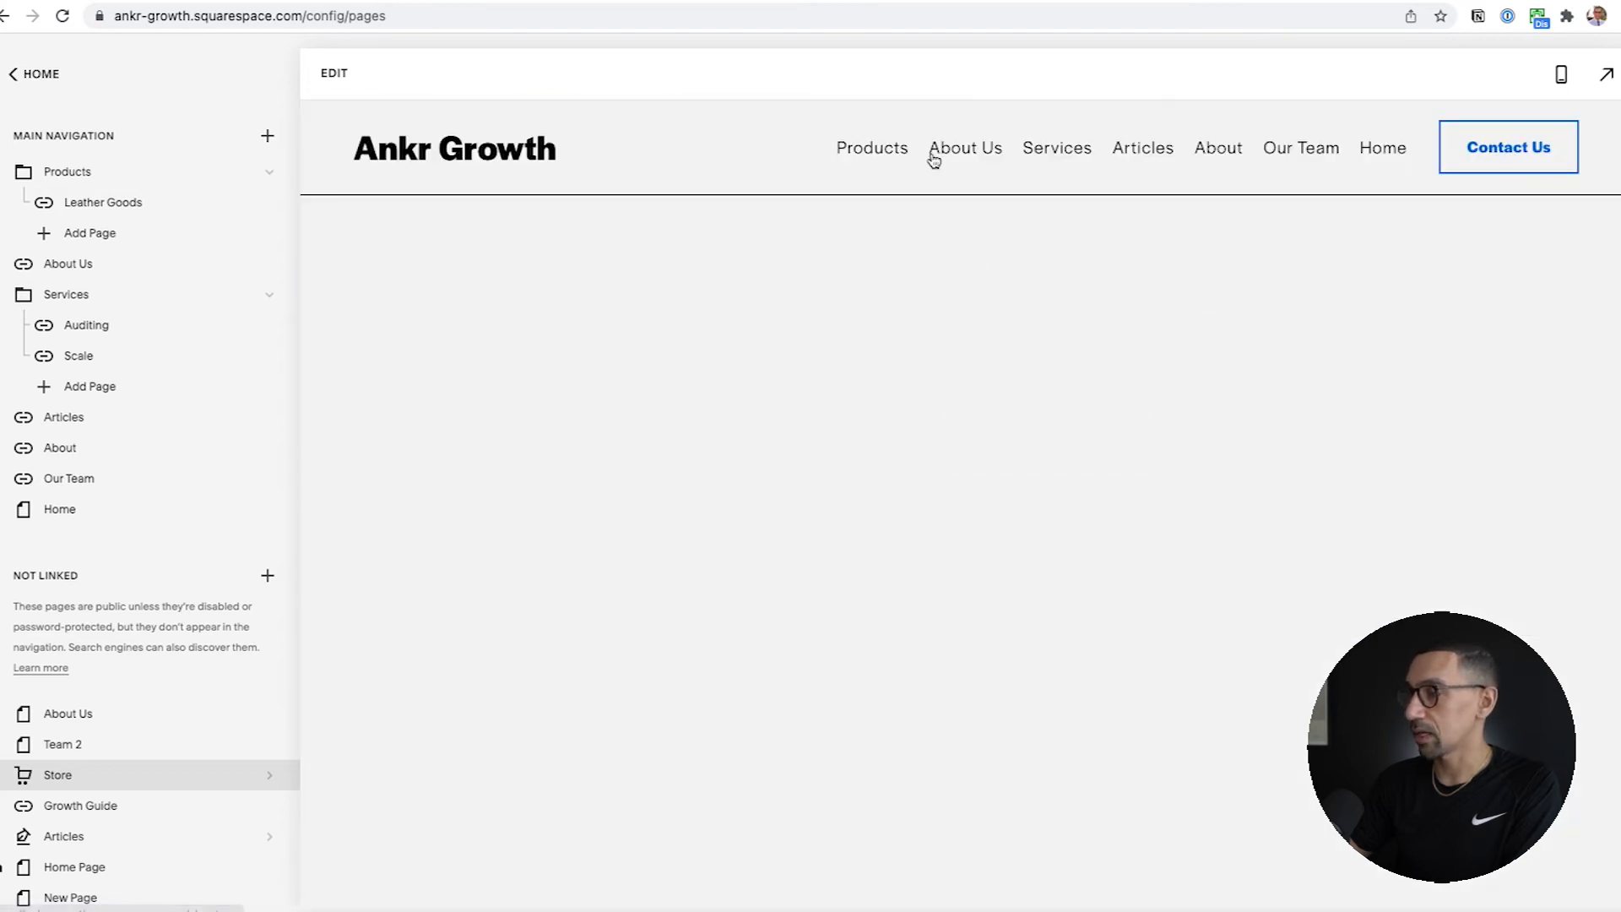
mouse_move(869, 152)
left_click(881, 186)
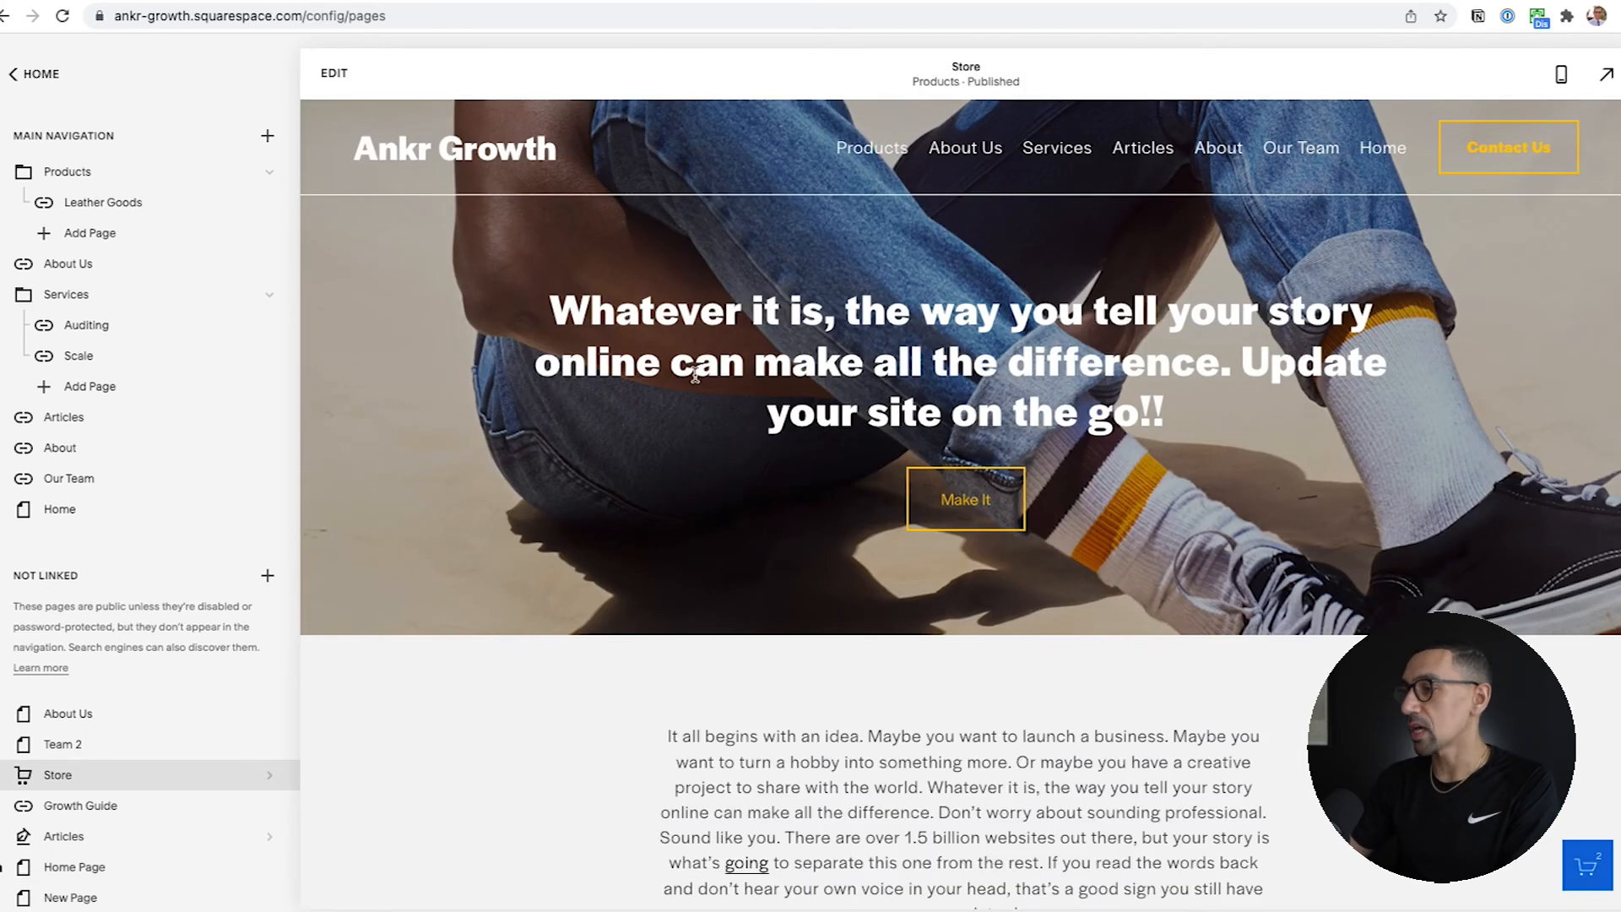
scroll(657, 422, "down", 10)
scroll(658, 424, "down", 1)
scroll(773, 349, "up", 2)
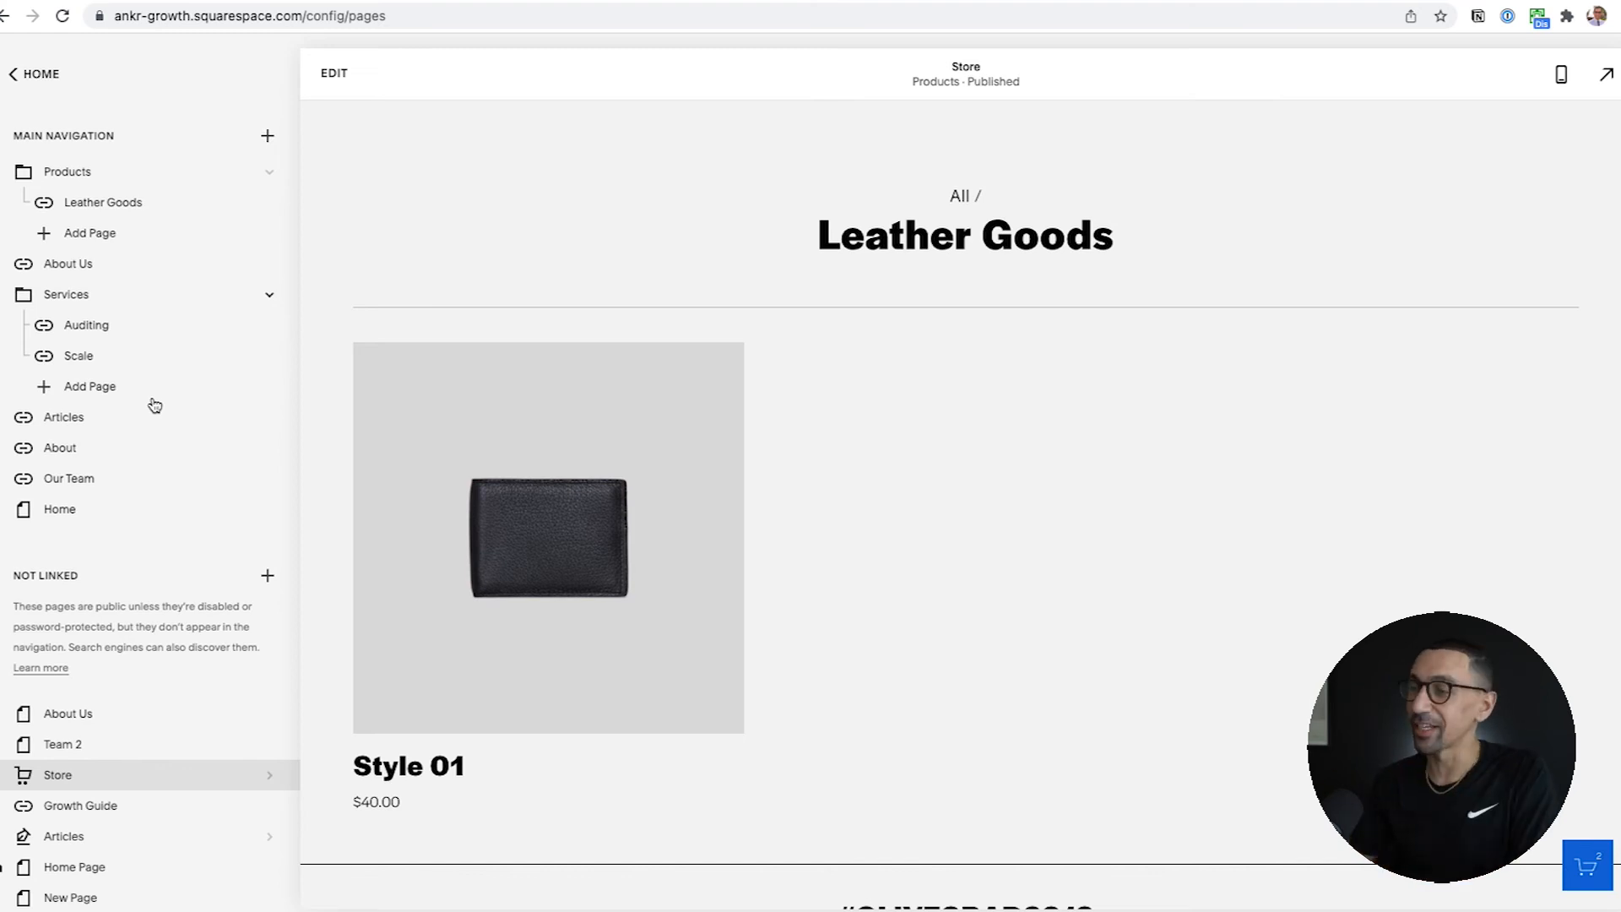
scroll(124, 591, "down", 1)
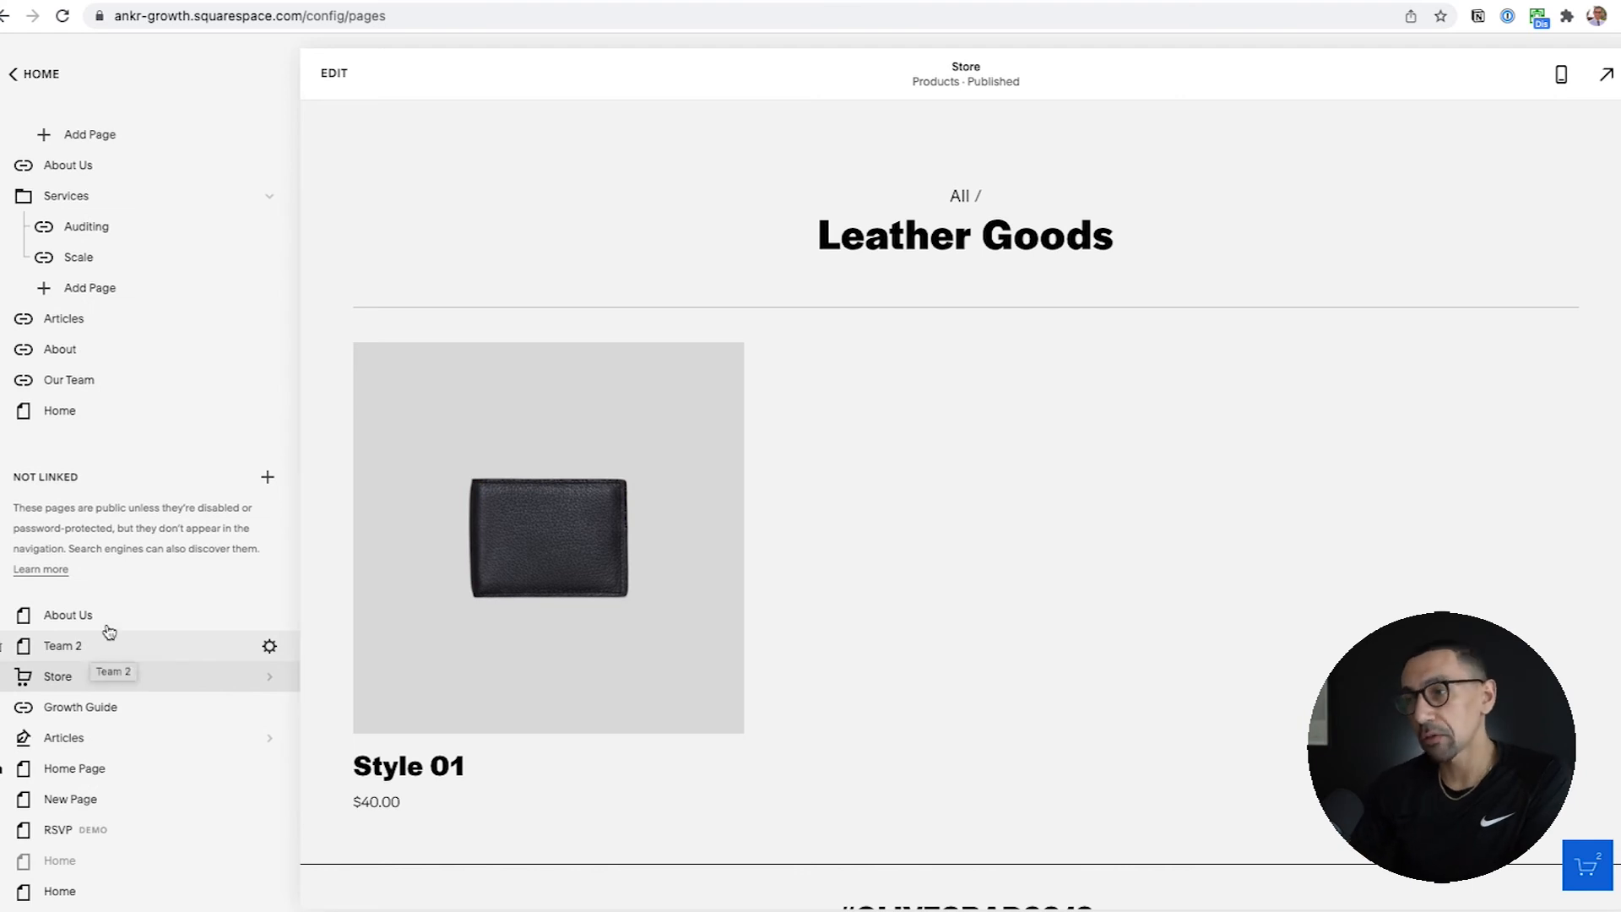
scroll(1060, 236, "up", 10)
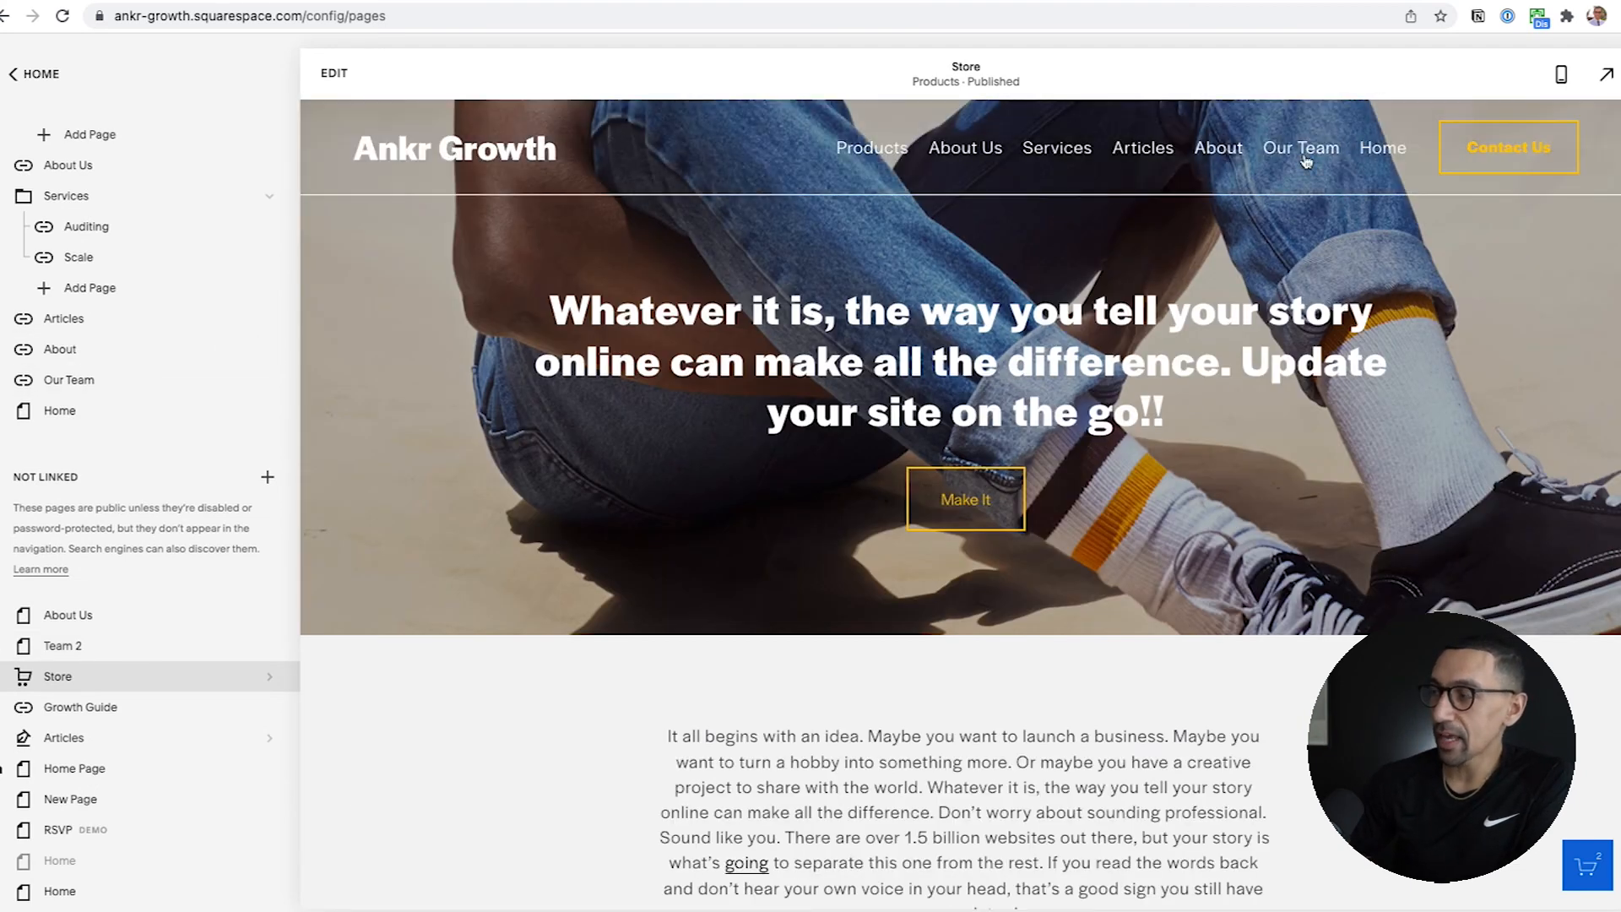
Edit the site footer, replacing its text block with "Home | About | Team" and centring the line.
scroll(874, 576, "down", 15)
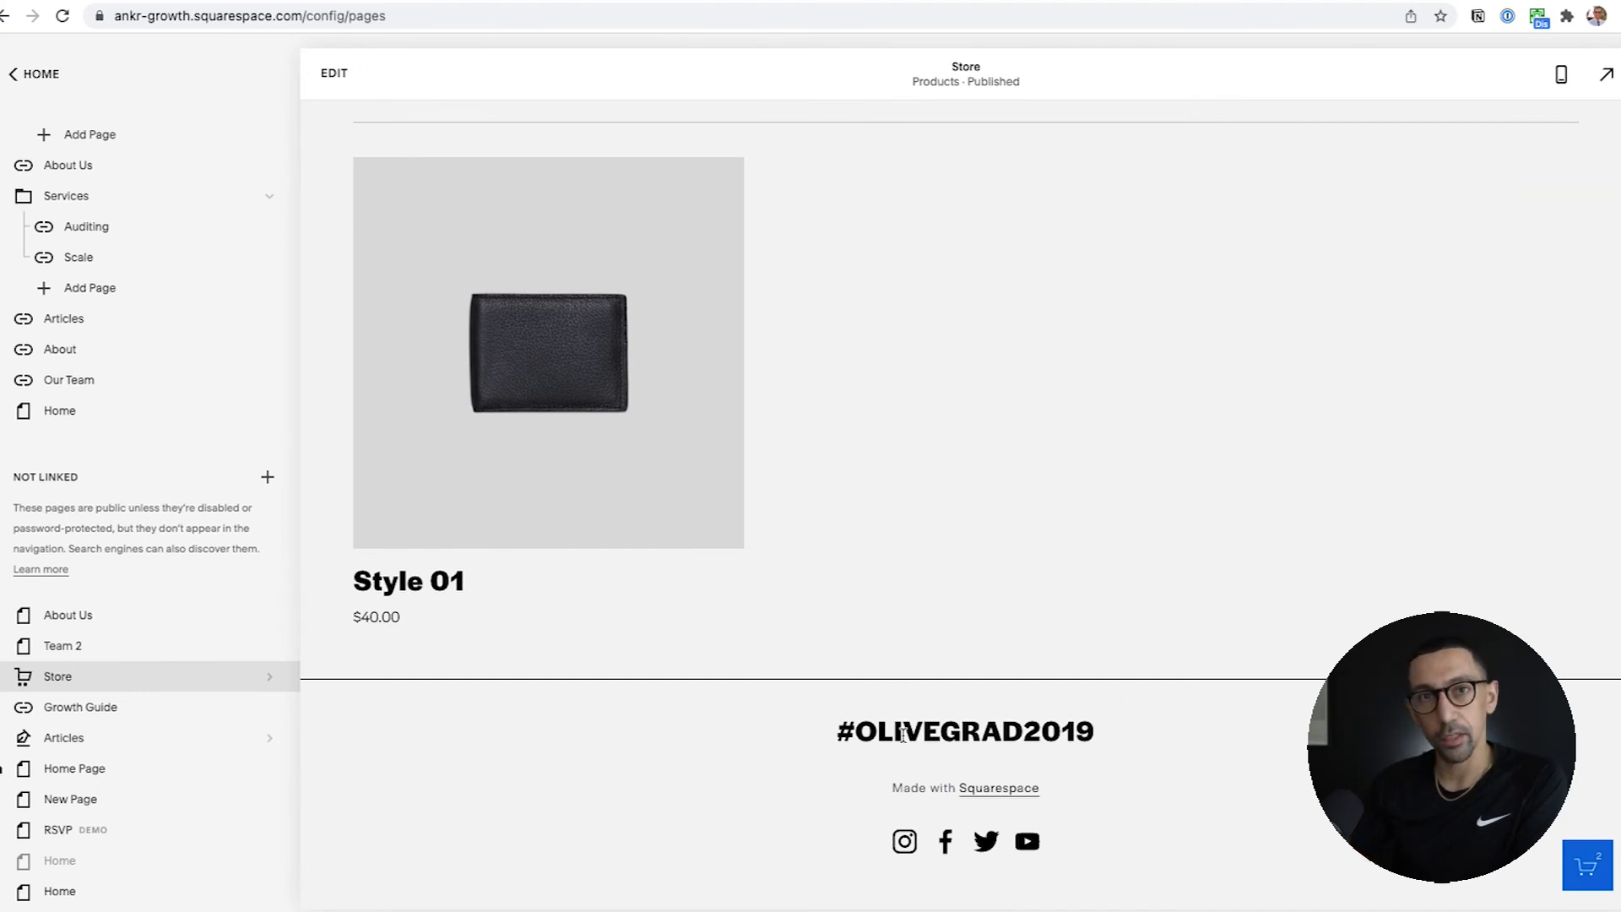
double_click(953, 733)
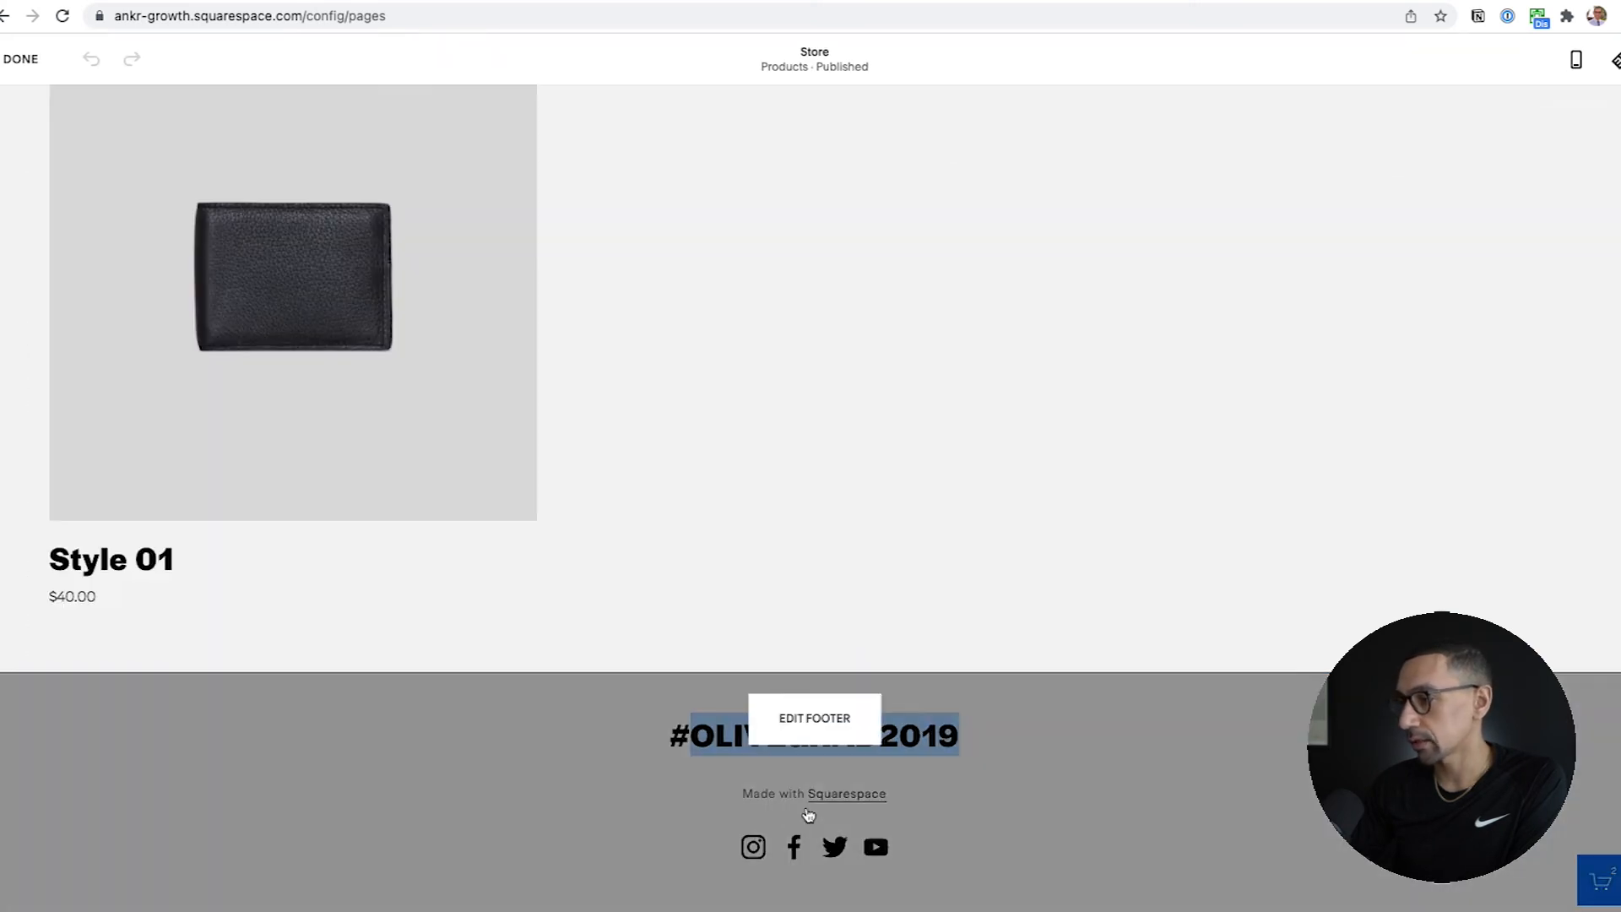
left_click(807, 727)
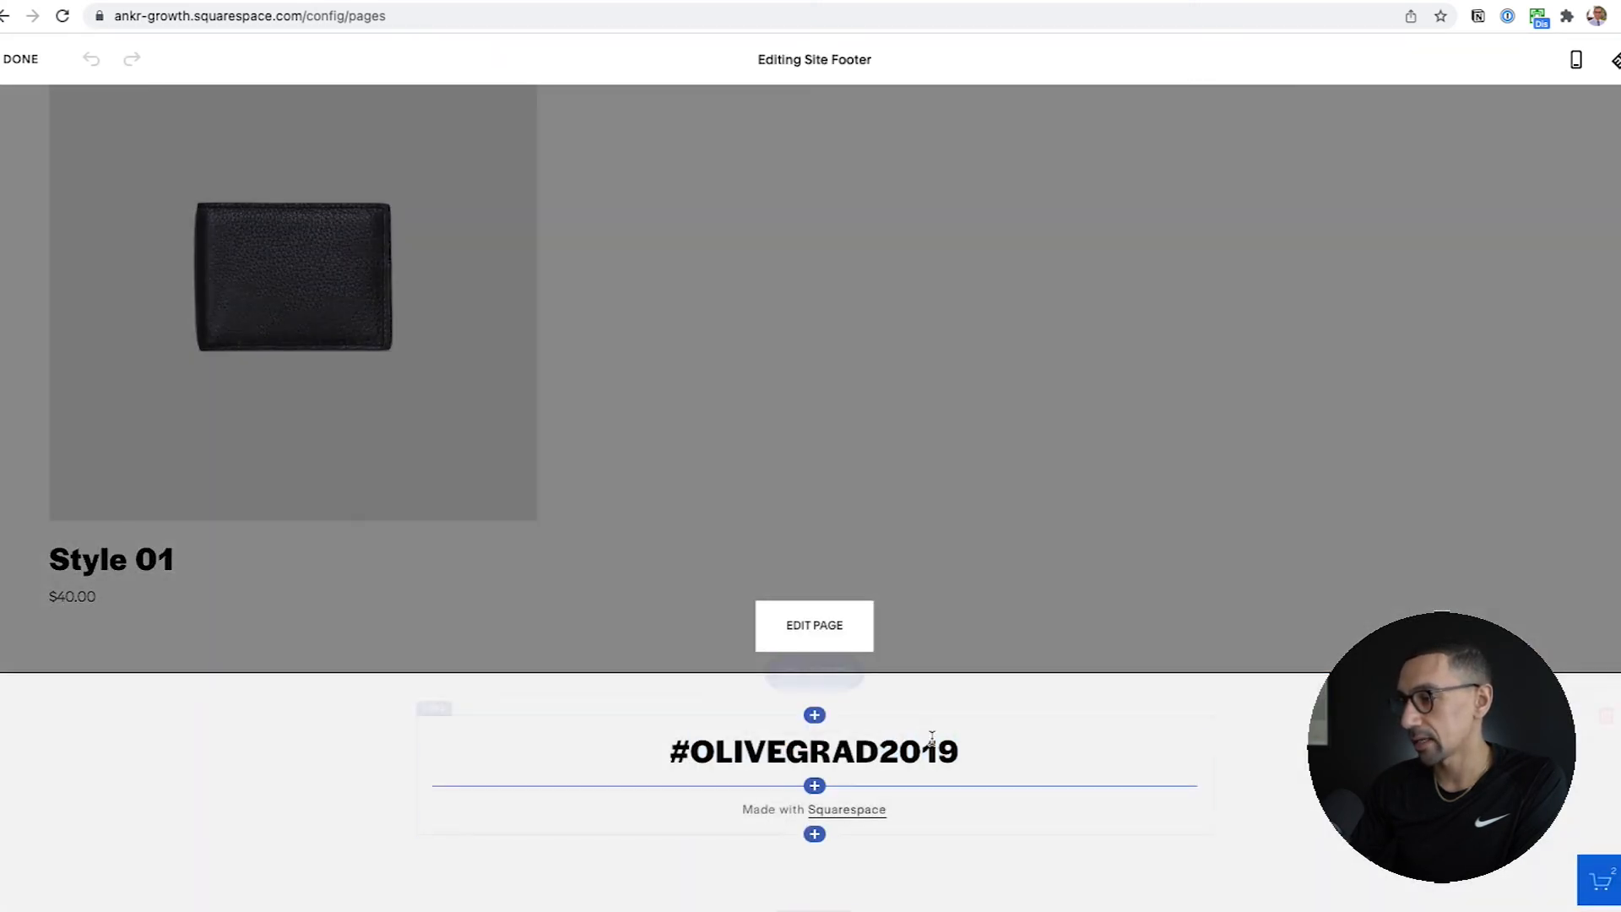
left_click(988, 752)
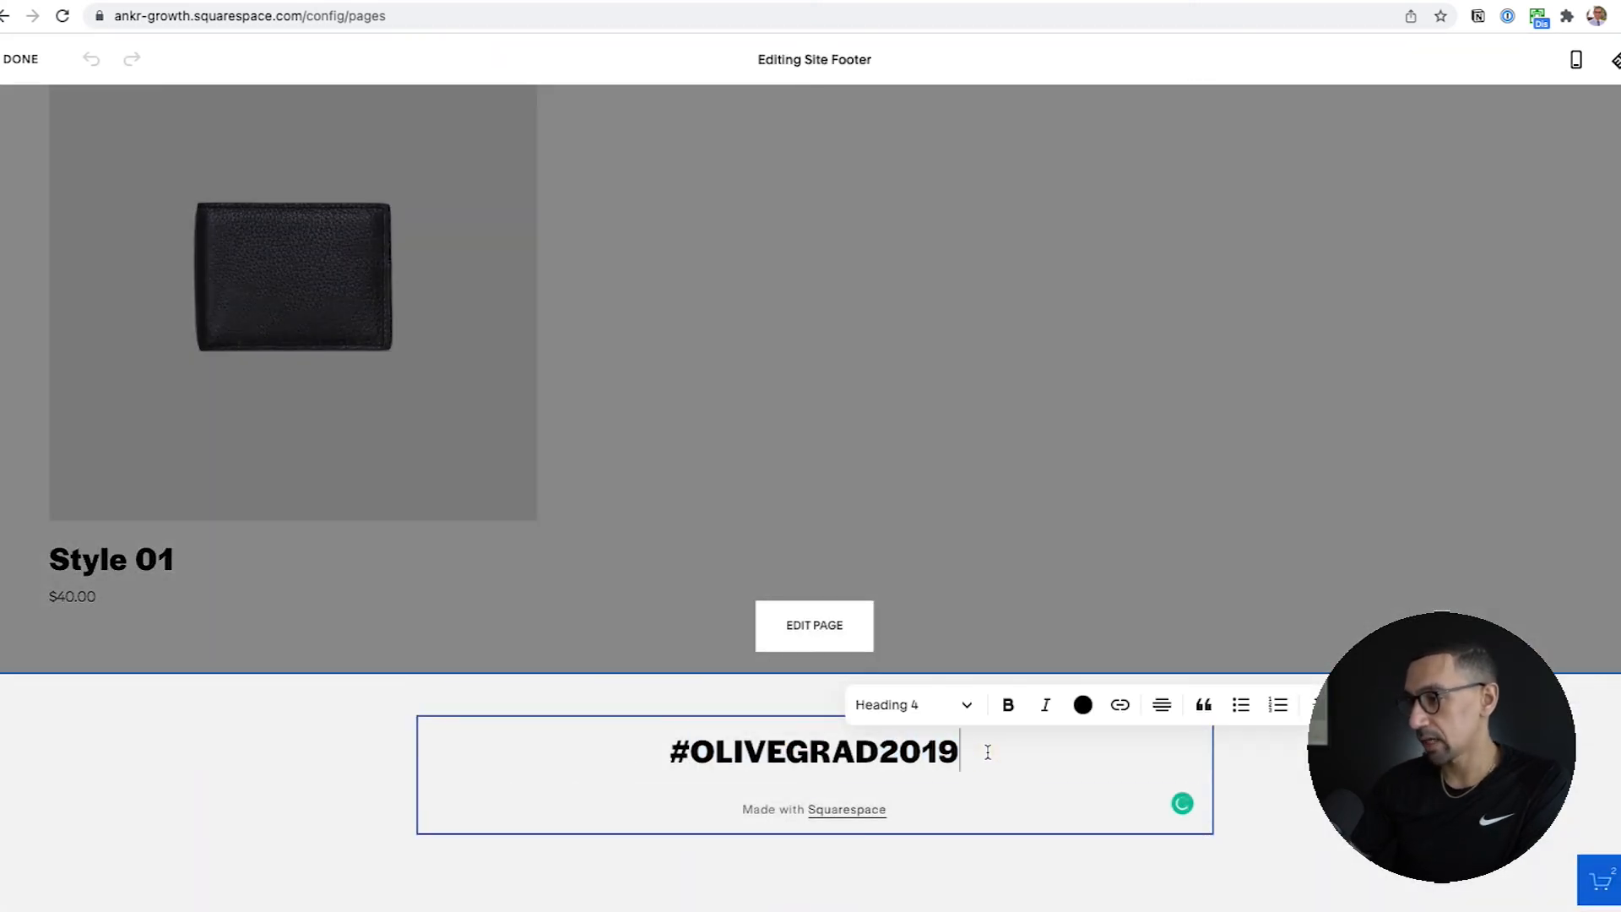
key("ctrl+a")
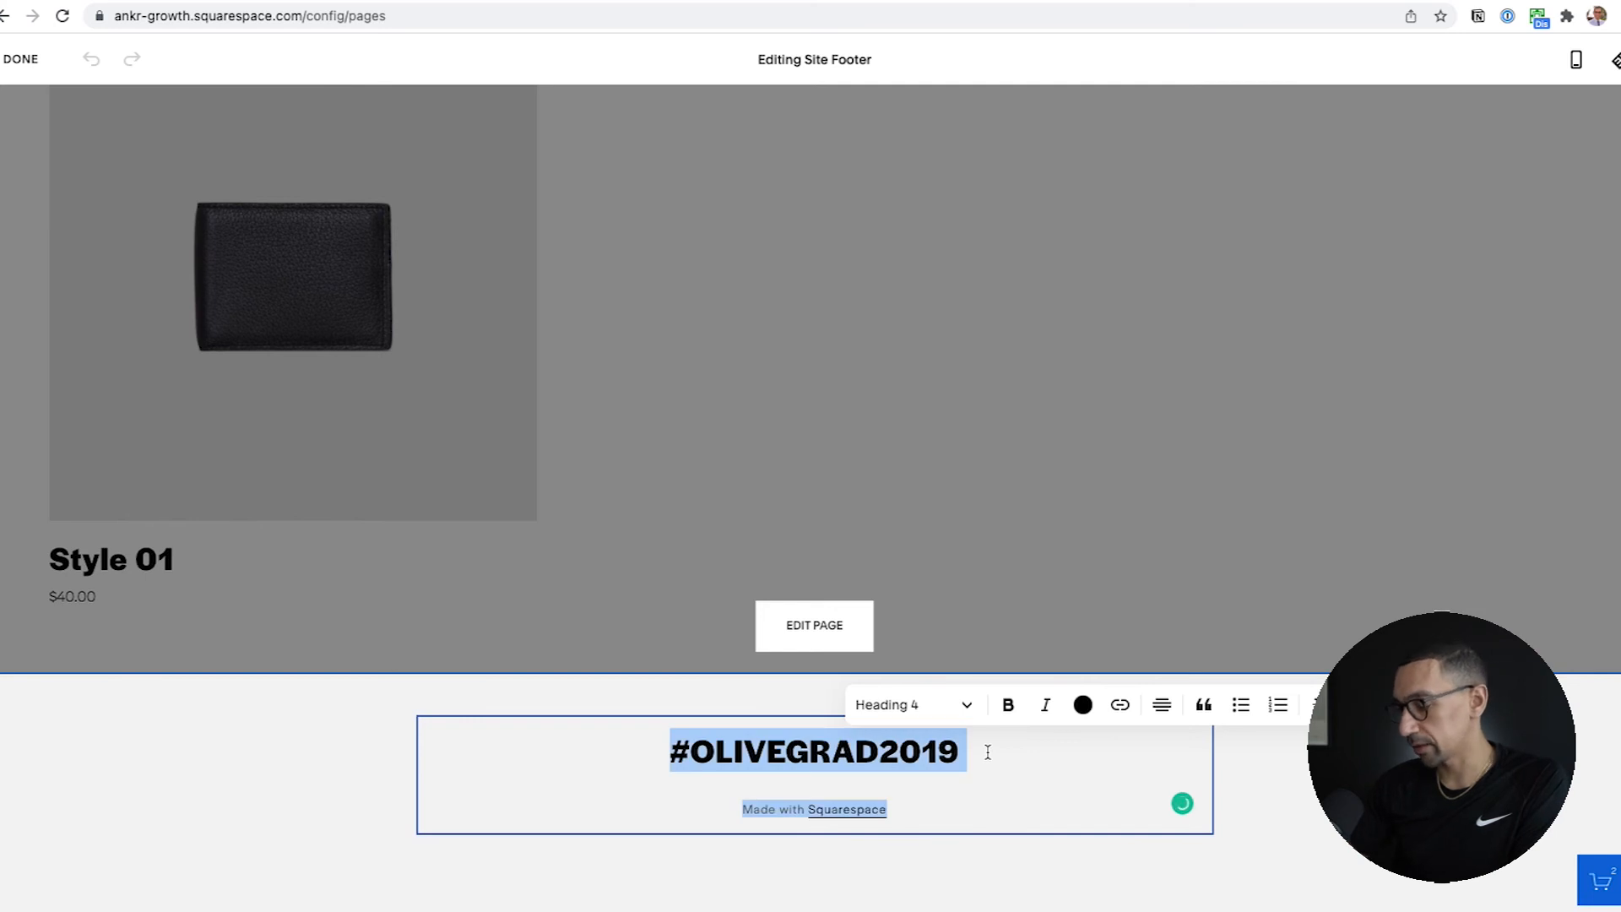
type("A")
type("ome ")
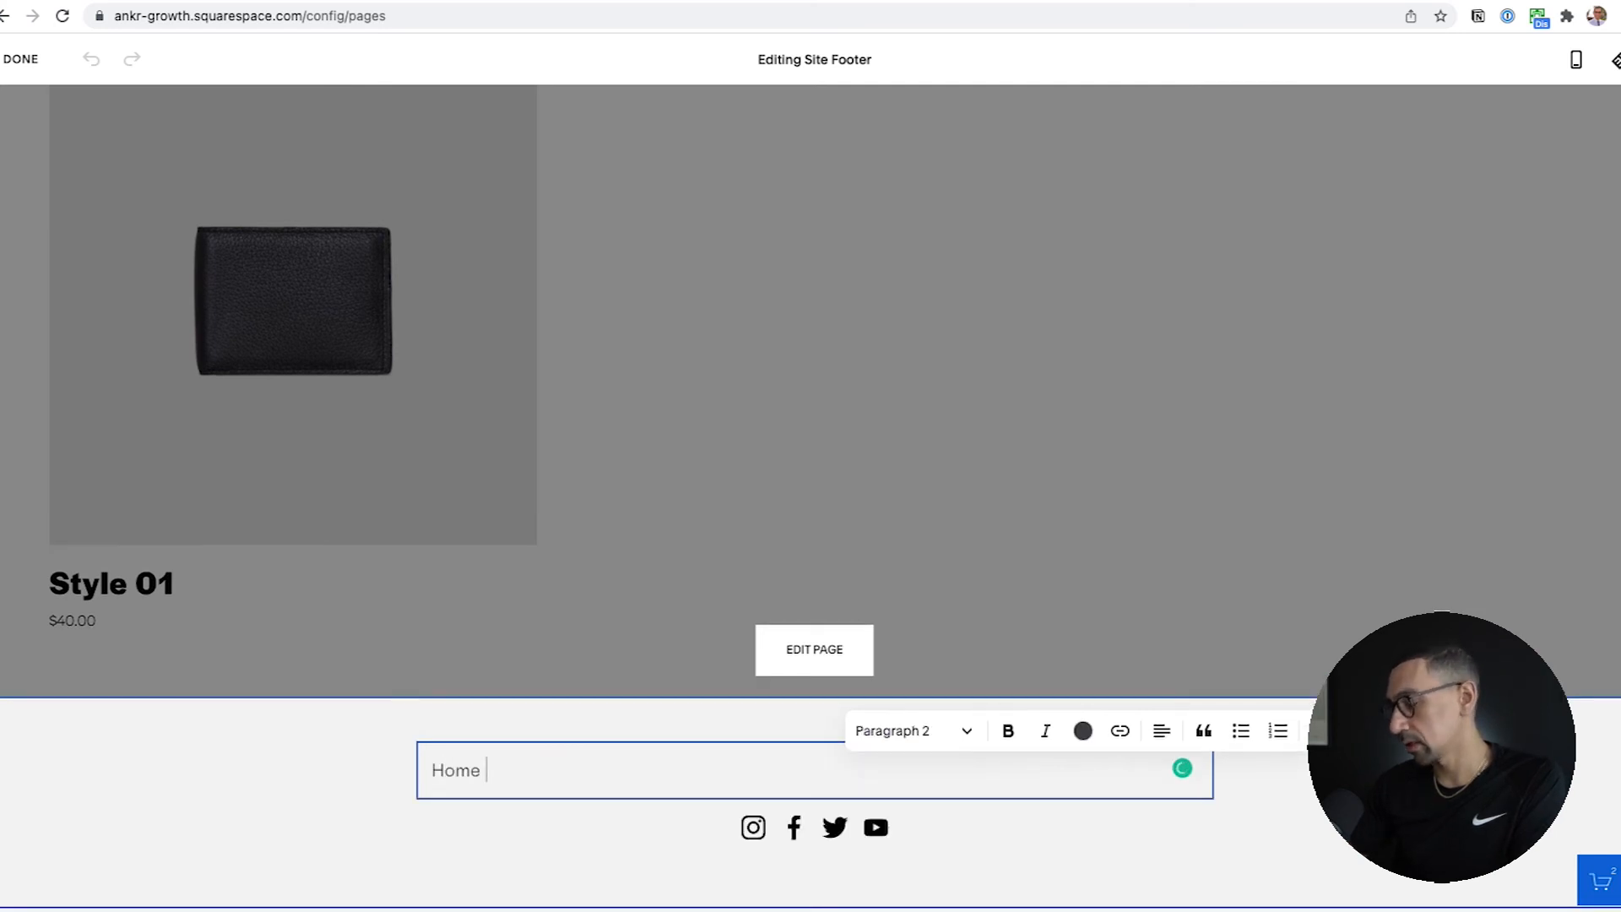
type("| About | Team")
left_click(1162, 730)
left_click(1162, 777)
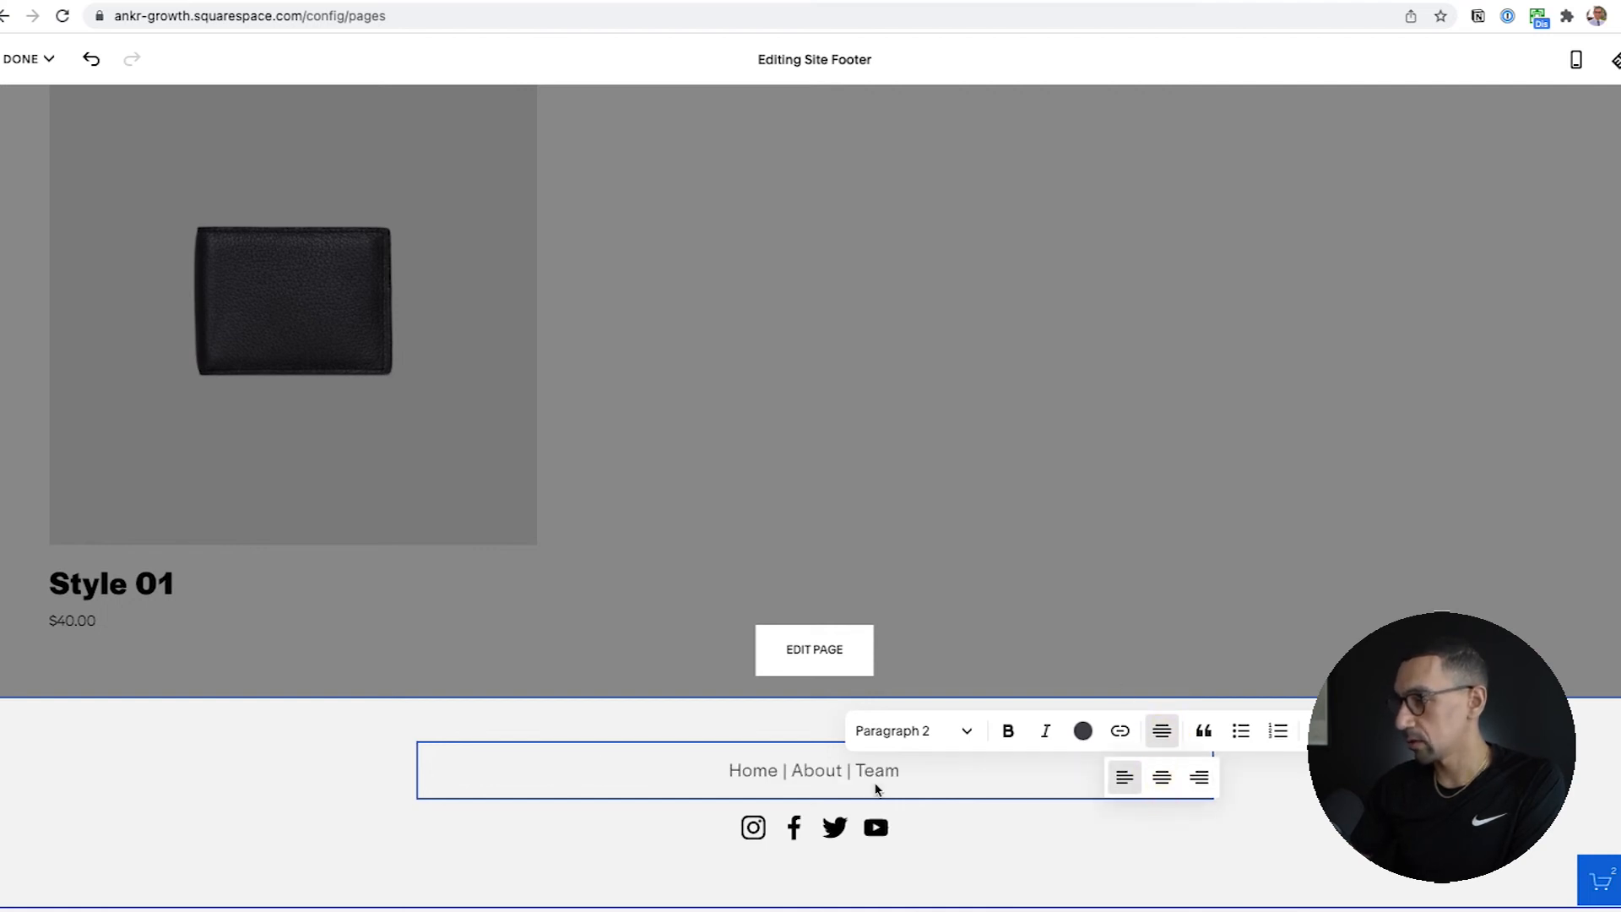
Link the word "Team" in the footer text to the Team 2 page at /team-2 and apply the link.
double_click(875, 785)
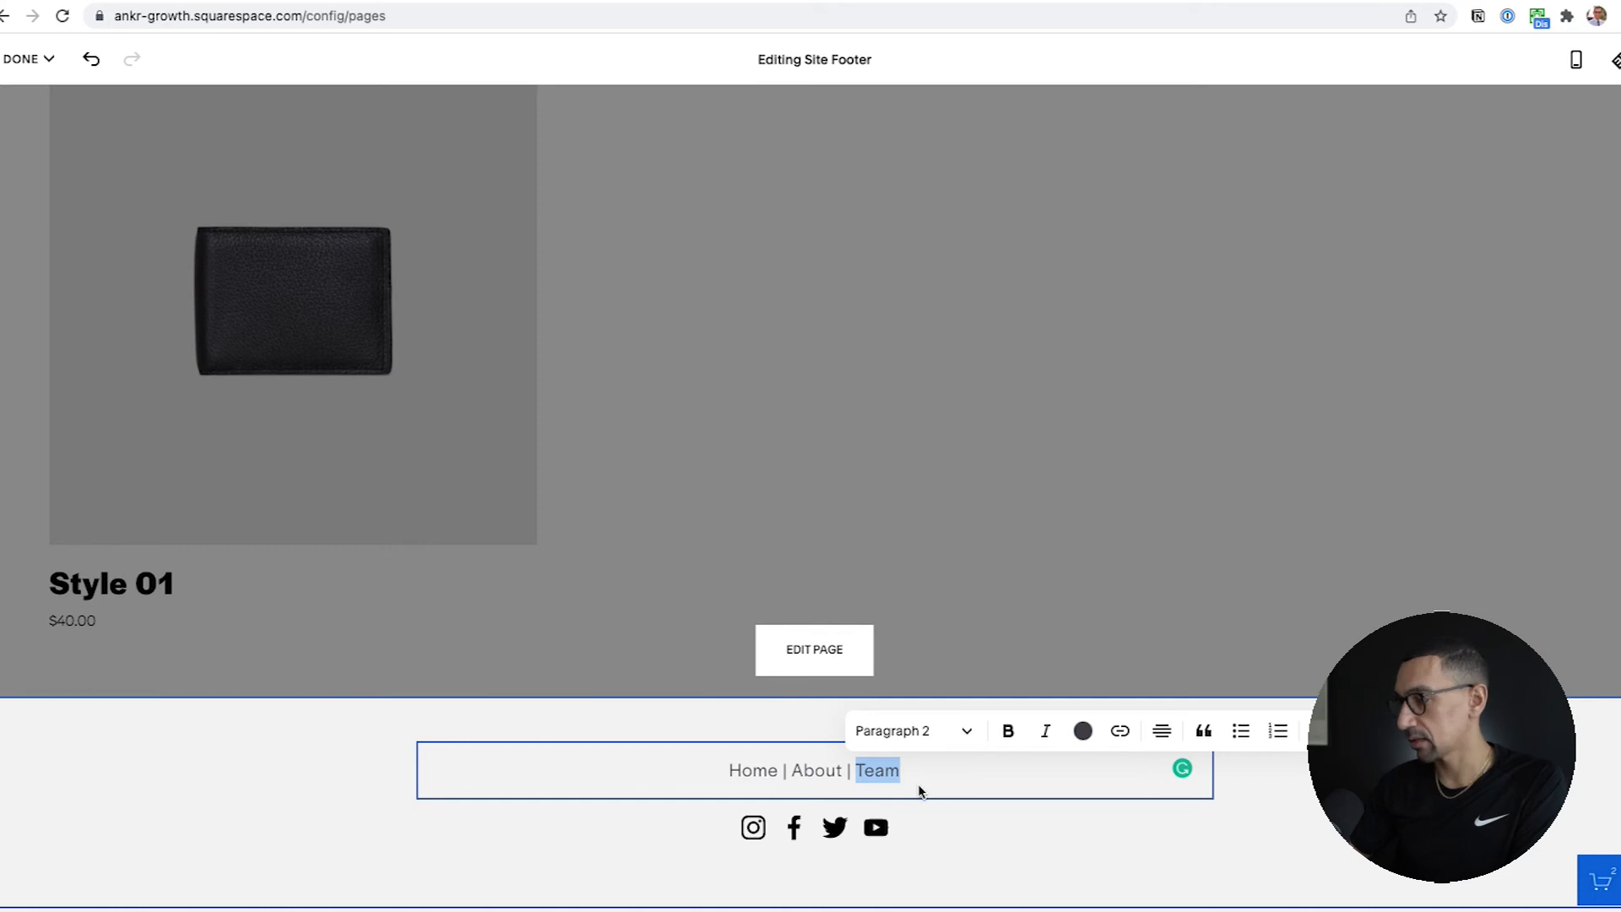
key("super+k")
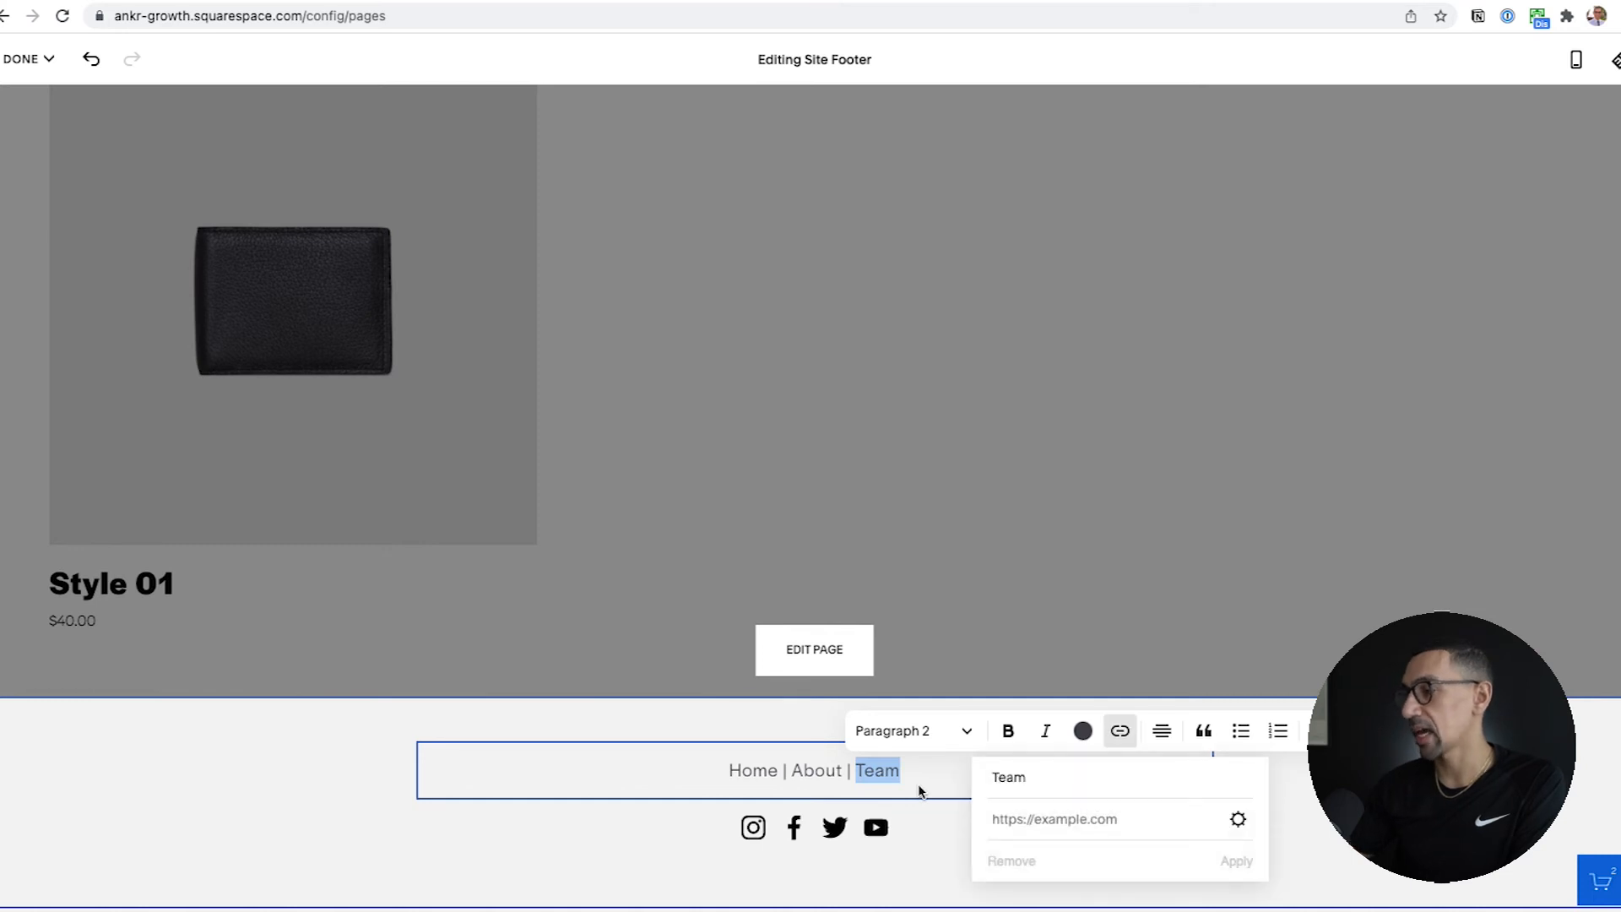
left_click(1108, 816)
type("/team-2")
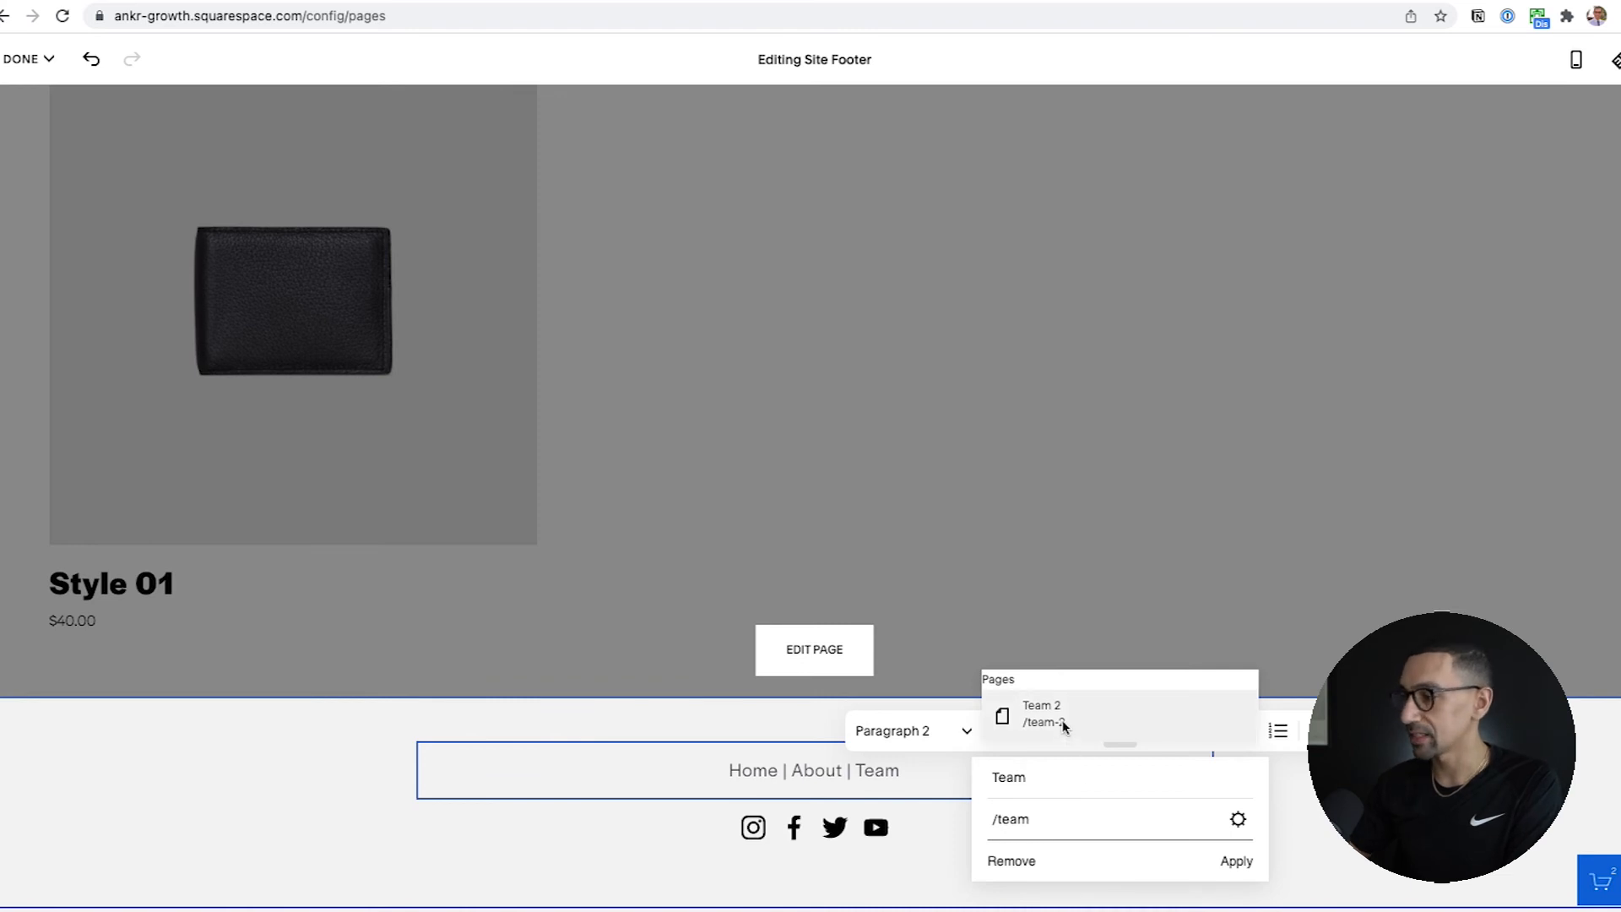
left_click(1055, 720)
left_click(1235, 863)
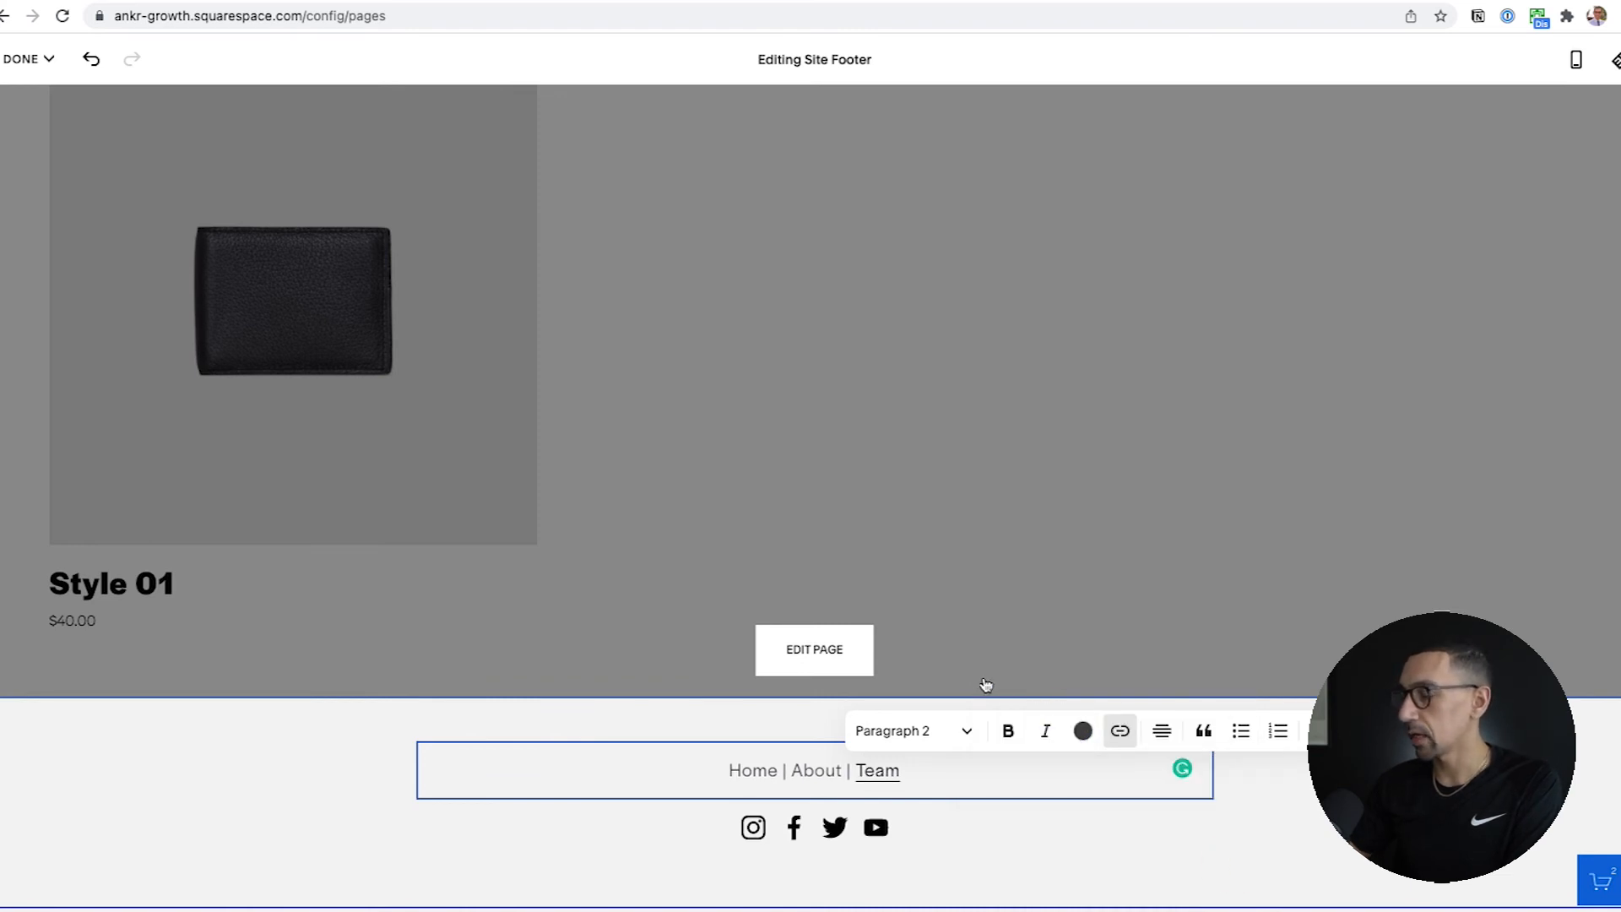
Save the footer changes, exit the editor, and test the footer's Team link in the page preview.
left_click(995, 651)
left_click(23, 58)
left_click(30, 94)
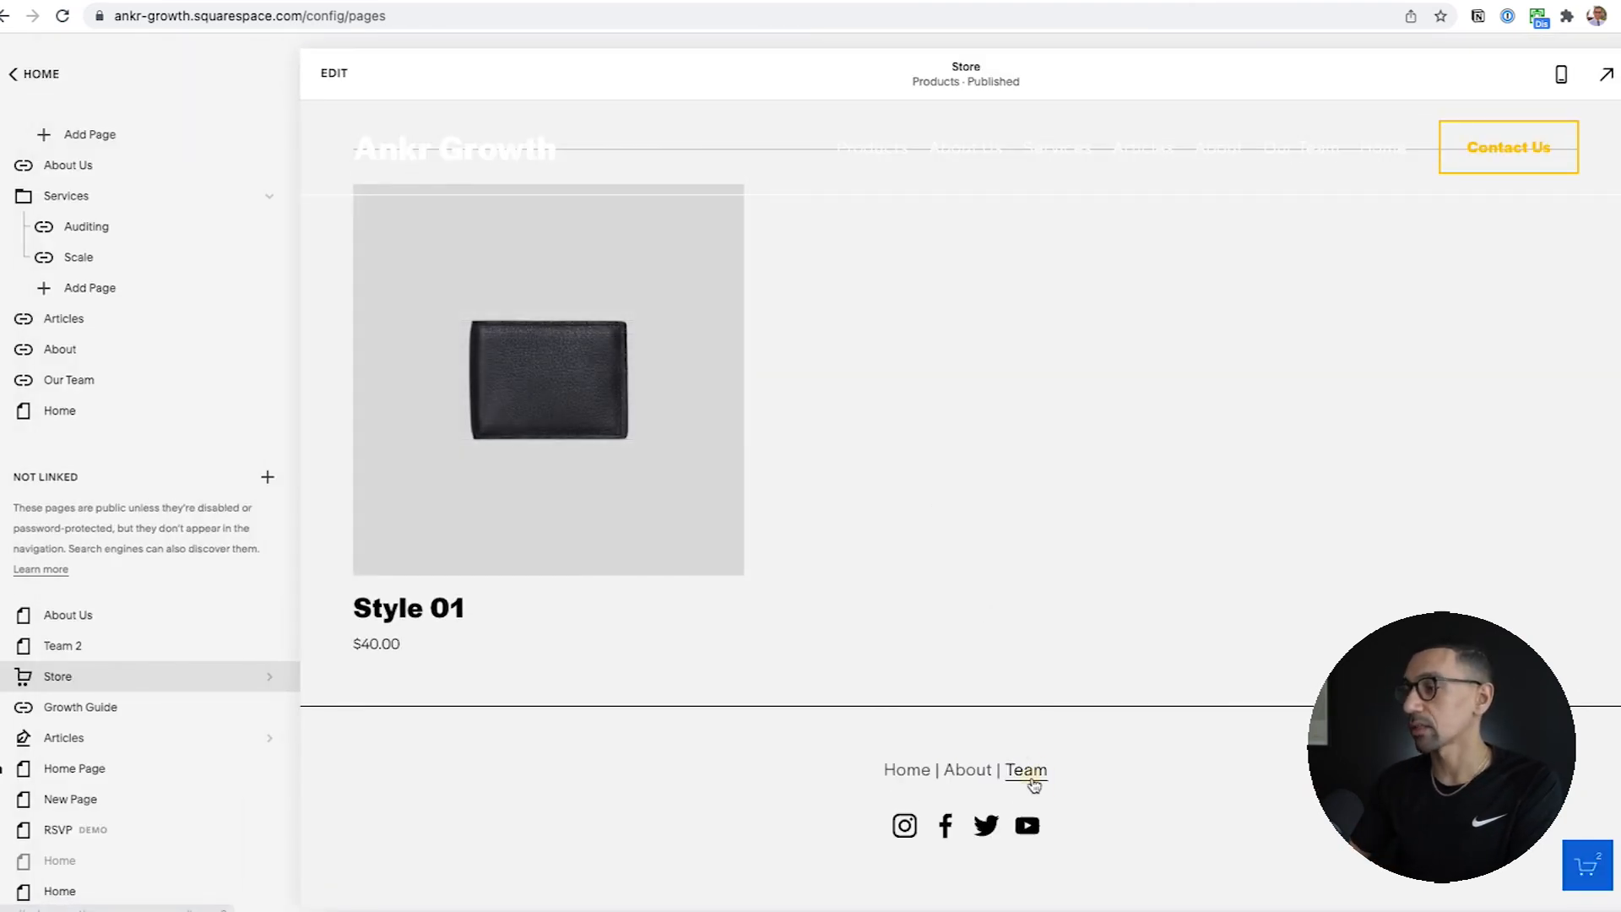
left_click(1032, 780)
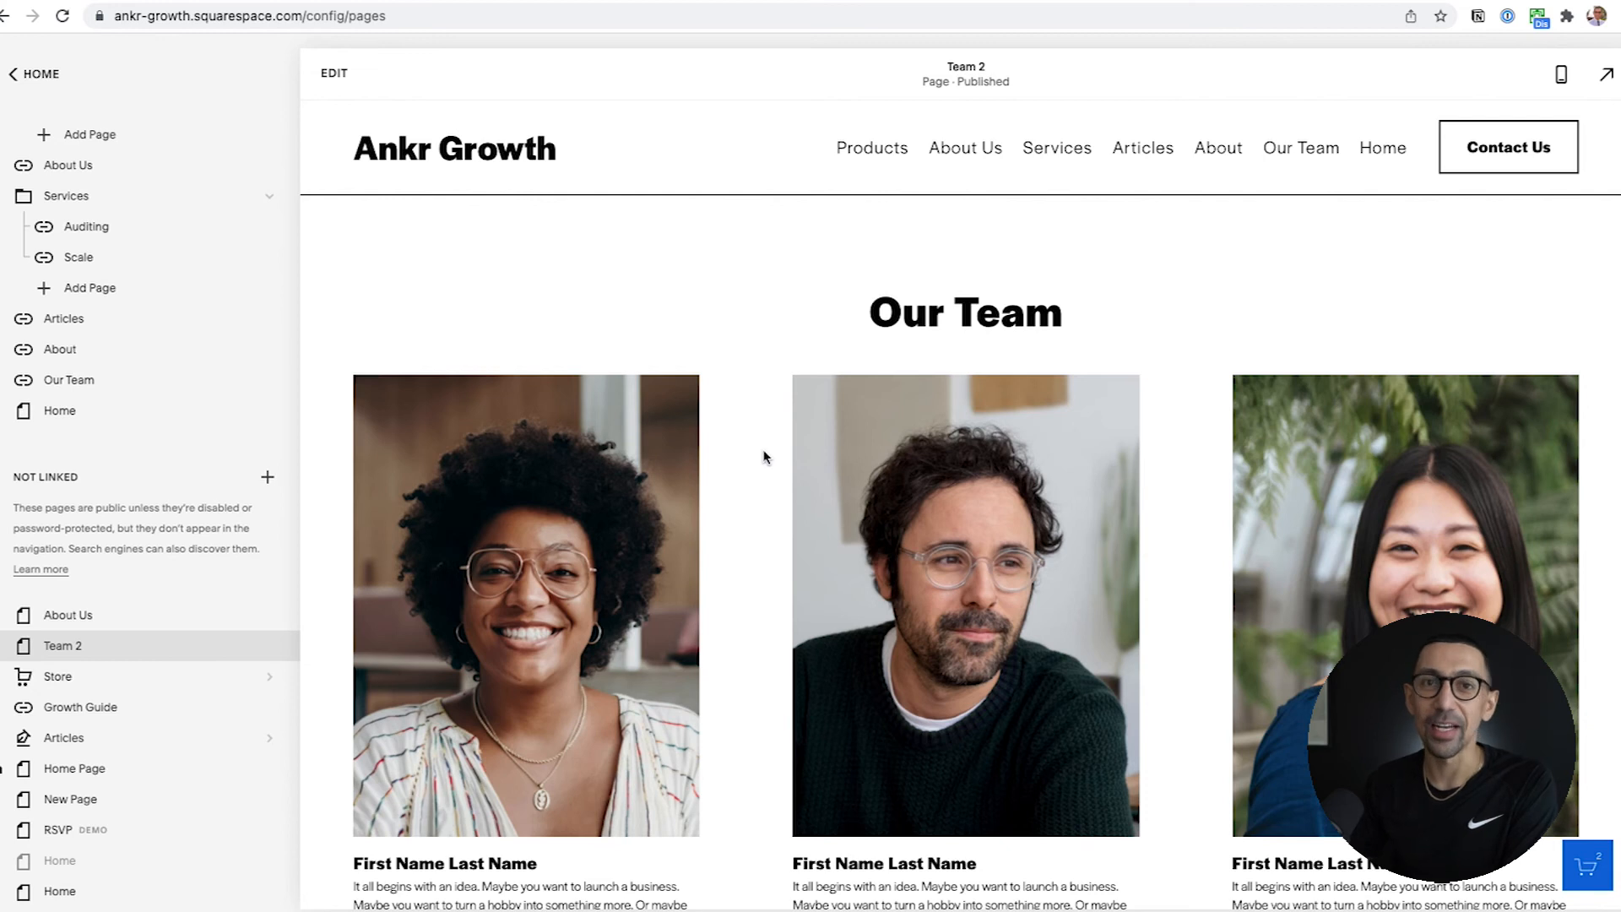